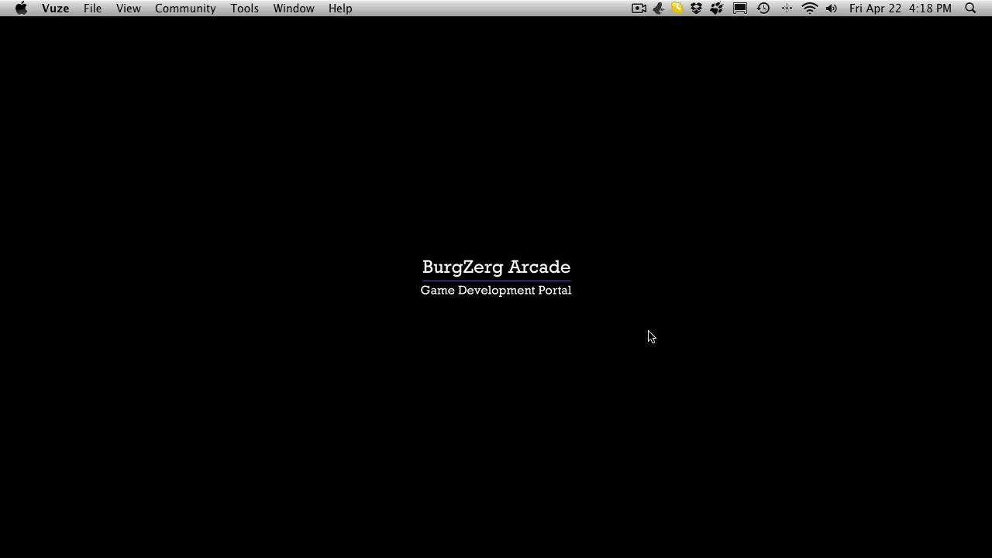
Restore the Unity editor from the Dock, showing the Tutorial scene with its three loot chests.
mouse_move(360, 556)
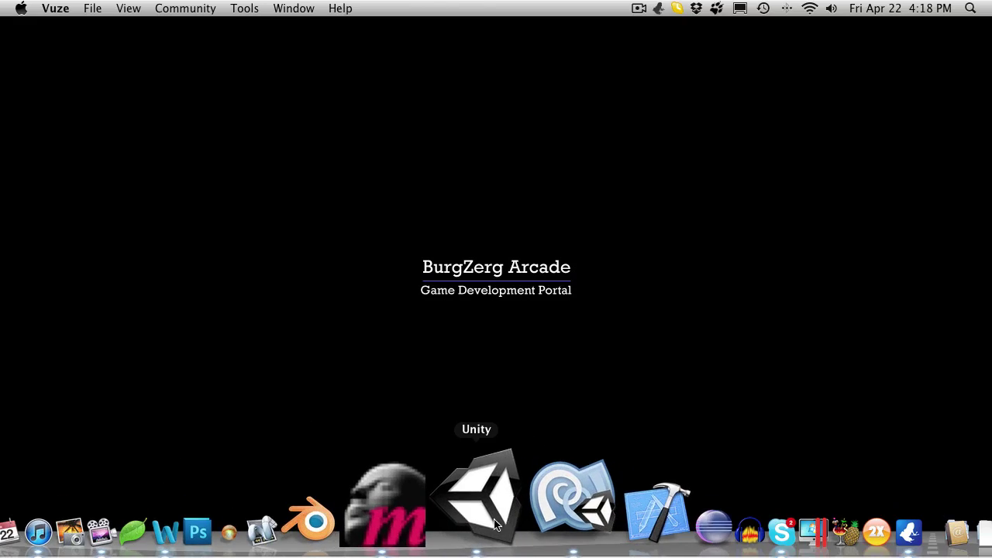
click(489, 523)
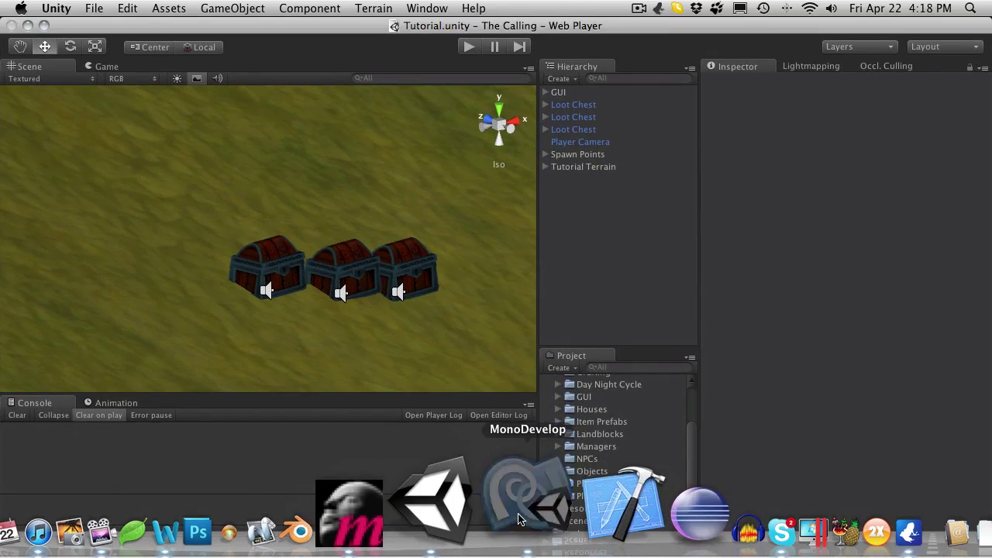
click(574, 515)
scroll(150, 249, down, 15)
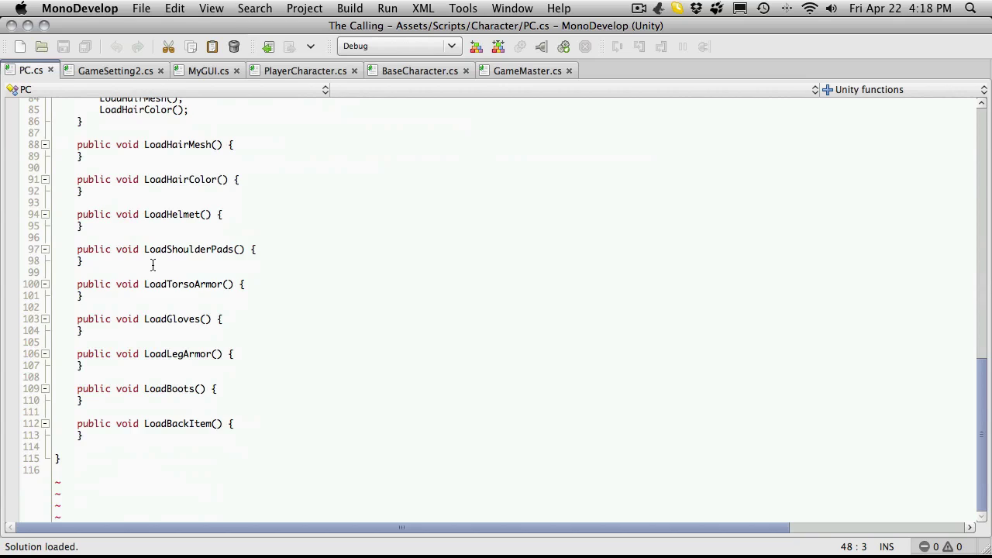
scroll(152, 265, up, 15)
scroll(152, 265, up, 1)
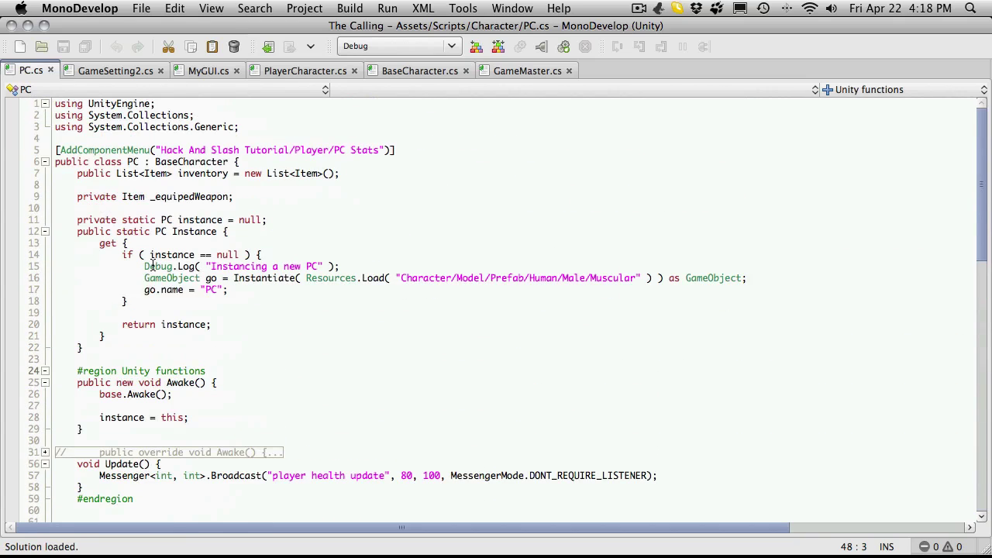
scroll(155, 271, down, 15)
scroll(157, 272, up, 15)
scroll(200, 309, down, 6)
scroll(201, 309, up, 5)
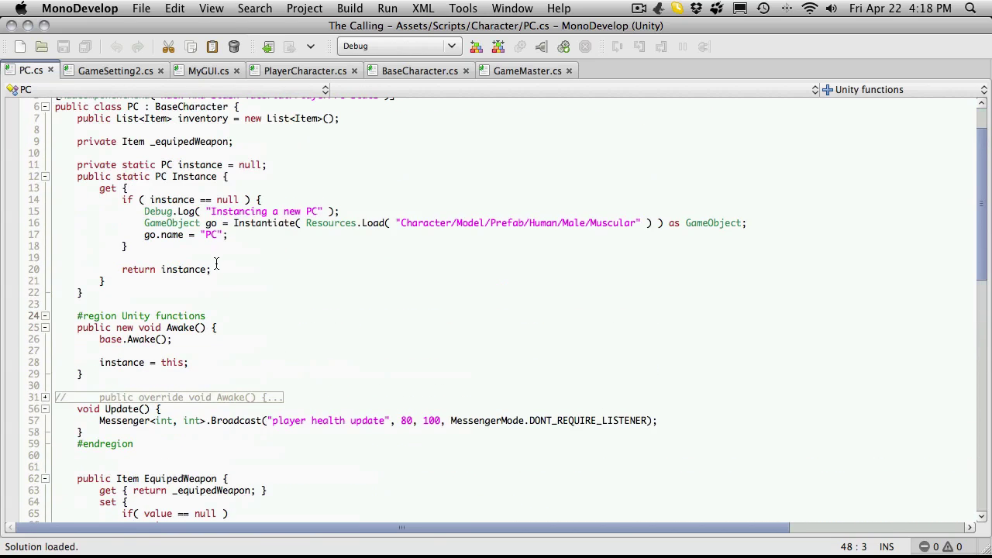
scroll(216, 263, up, 1)
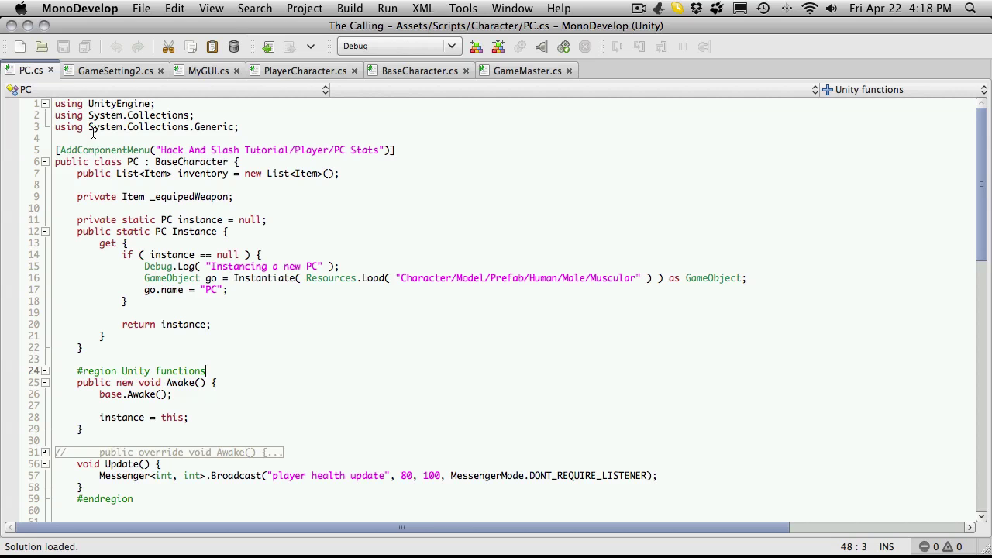
click(28, 26)
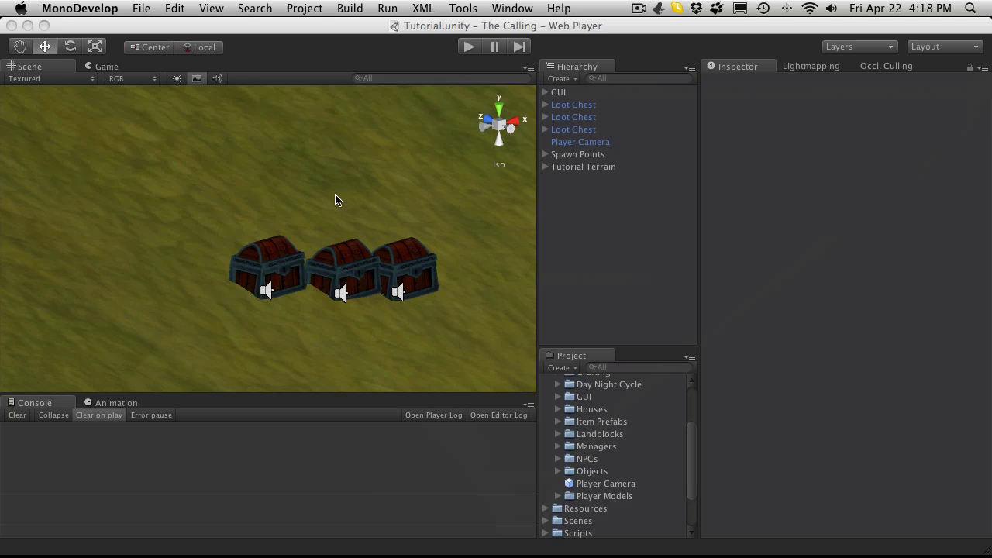
In the Project panel, collapse the Prefabs folder and expand the Resources folder.
mouse_move(323, 230)
alt+mouse_down()
mouse_move(394, 210)
mouse_move(336, 225)
alt+mouse_up()
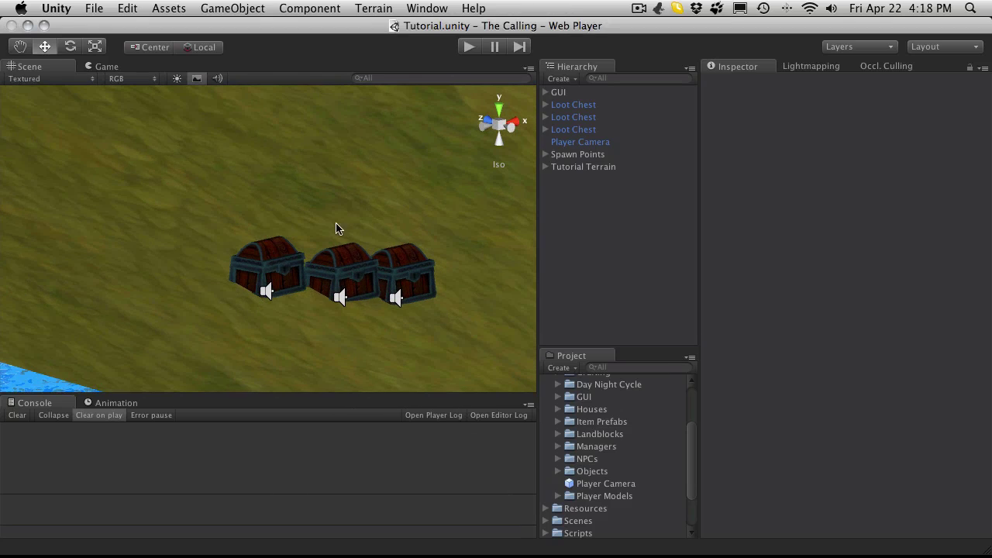
scroll(617, 463, up, 2)
scroll(617, 464, up, 1)
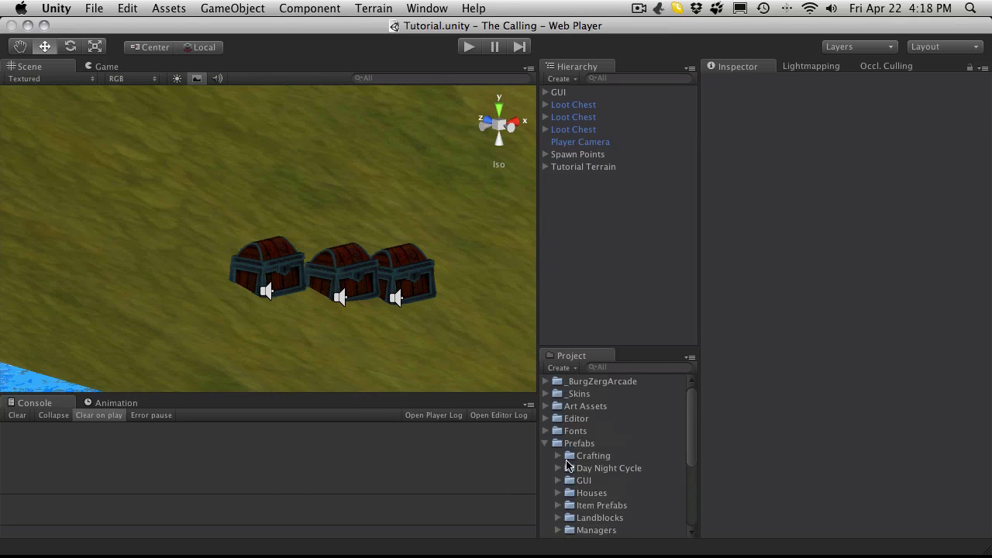
click(545, 444)
click(545, 456)
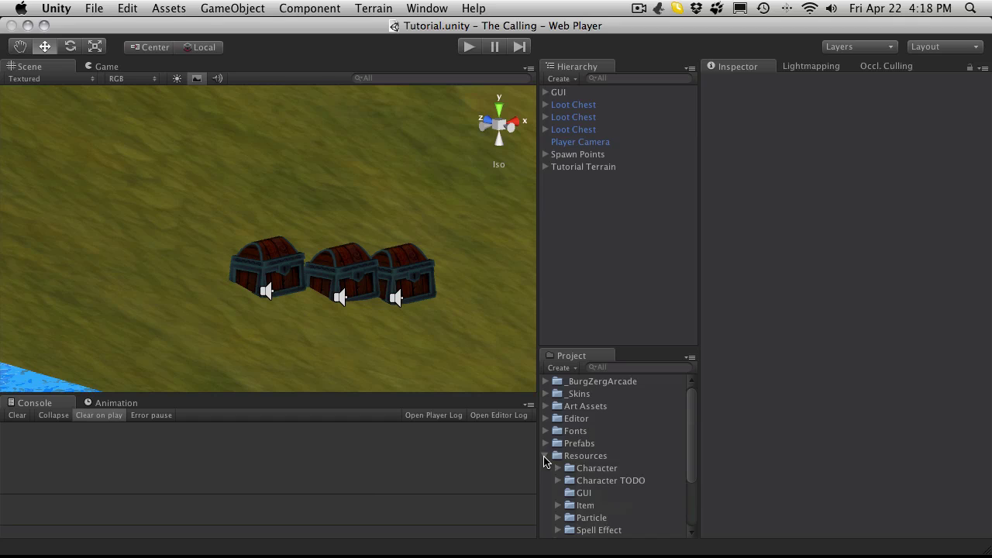
scroll(561, 464, down, 3)
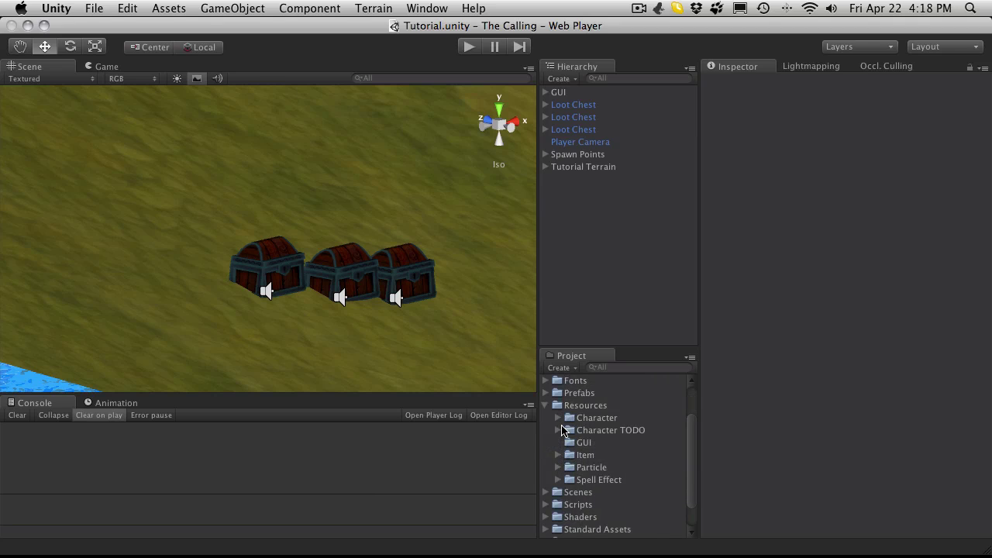
Expand Character > Model > Prefab > Human > Male and select the Muscular prefab.
click(557, 419)
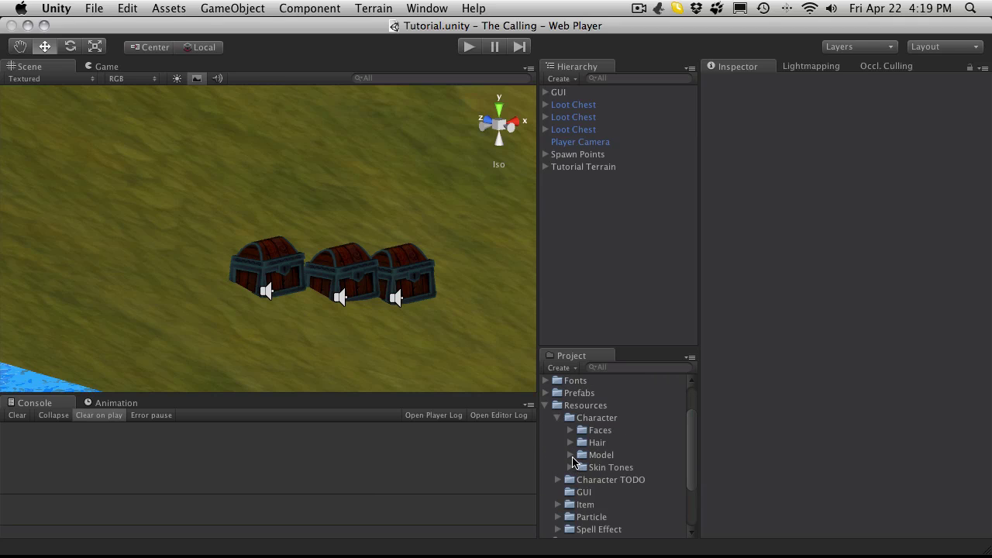
click(571, 456)
click(584, 468)
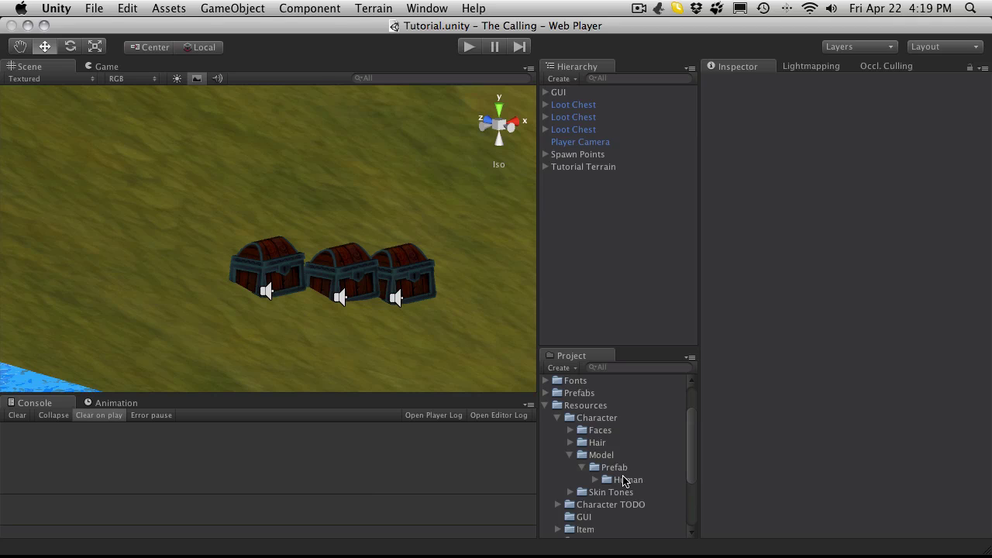
click(596, 480)
scroll(625, 469, down, 1)
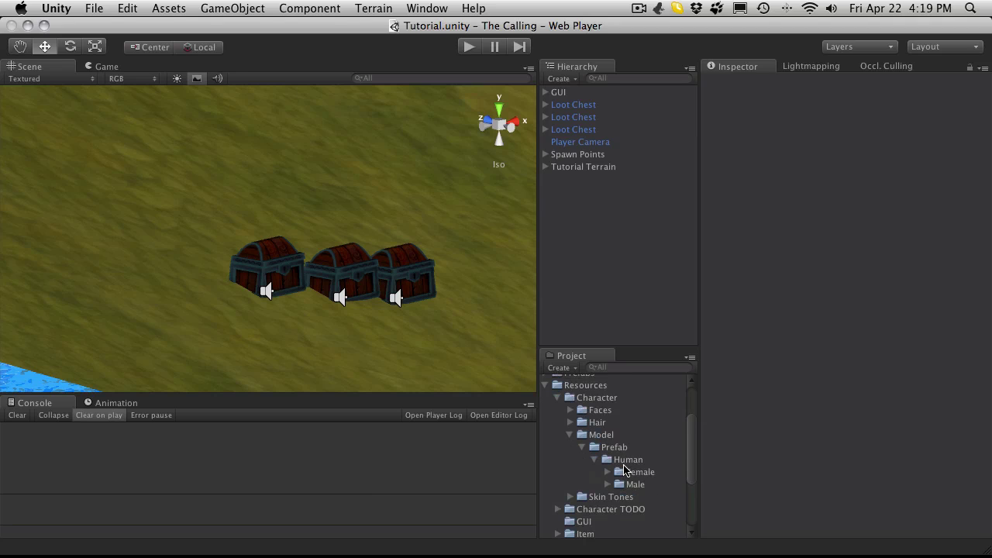
click(609, 484)
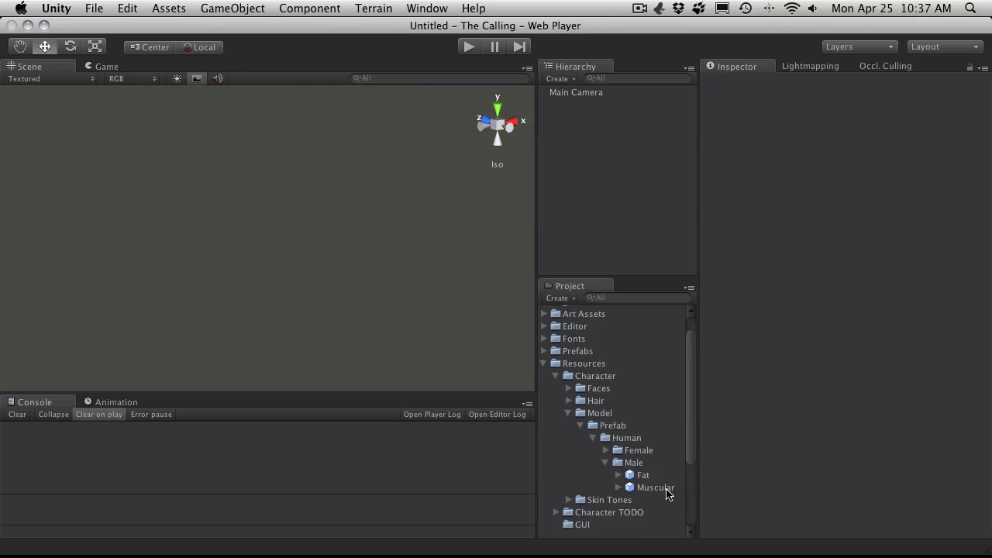
click(664, 488)
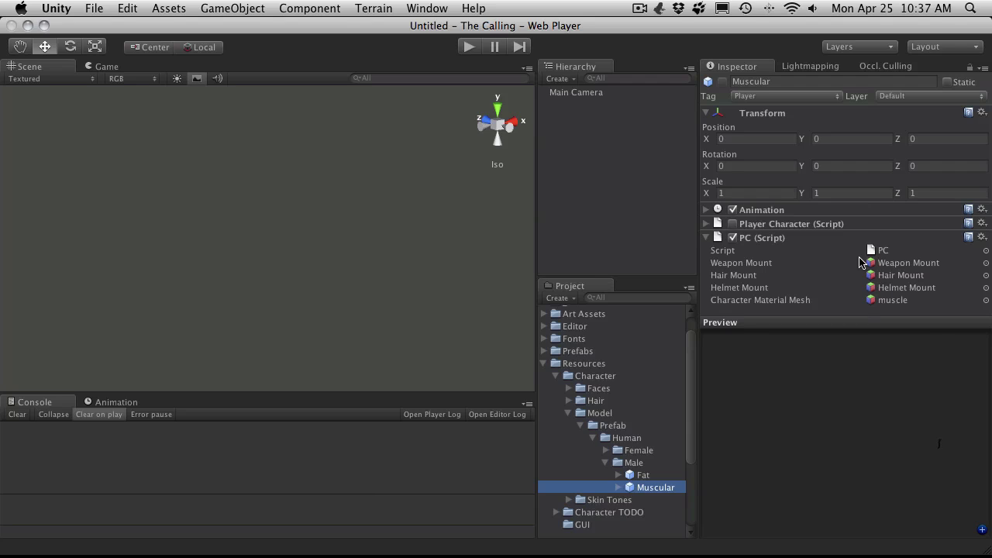
Inspect the Muscular prefab's Animation component and its list of 76 animation clips.
click(705, 210)
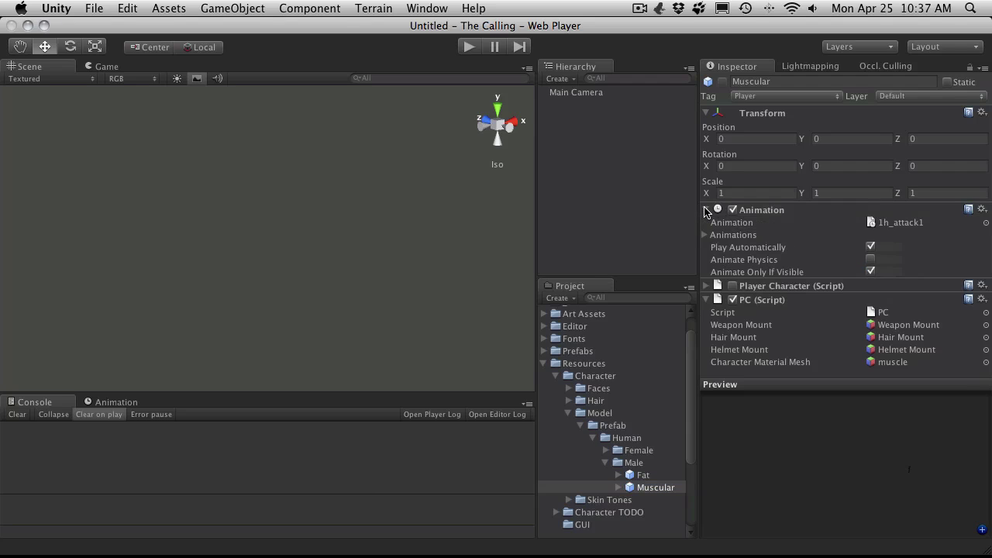
click(704, 235)
click(705, 236)
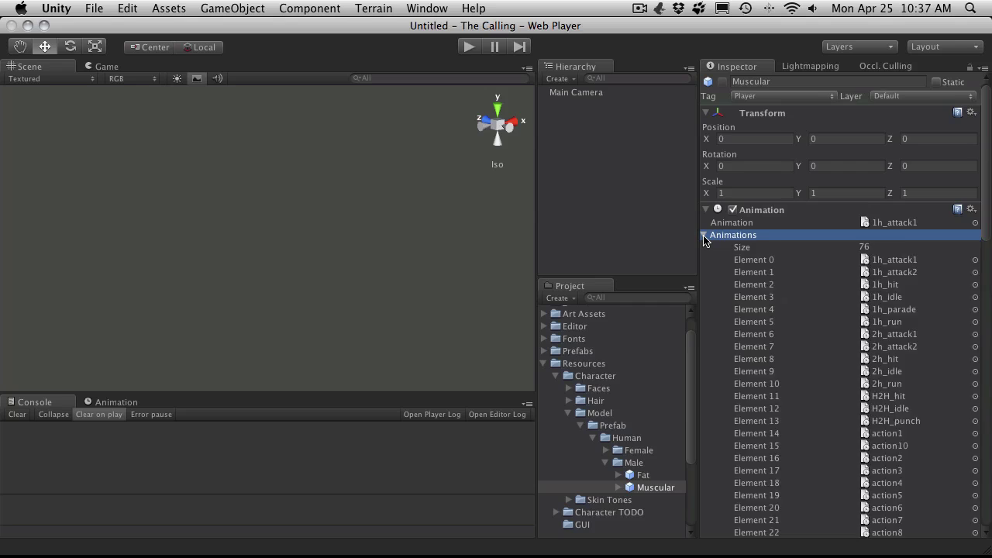
click(705, 237)
click(705, 235)
click(704, 236)
click(705, 210)
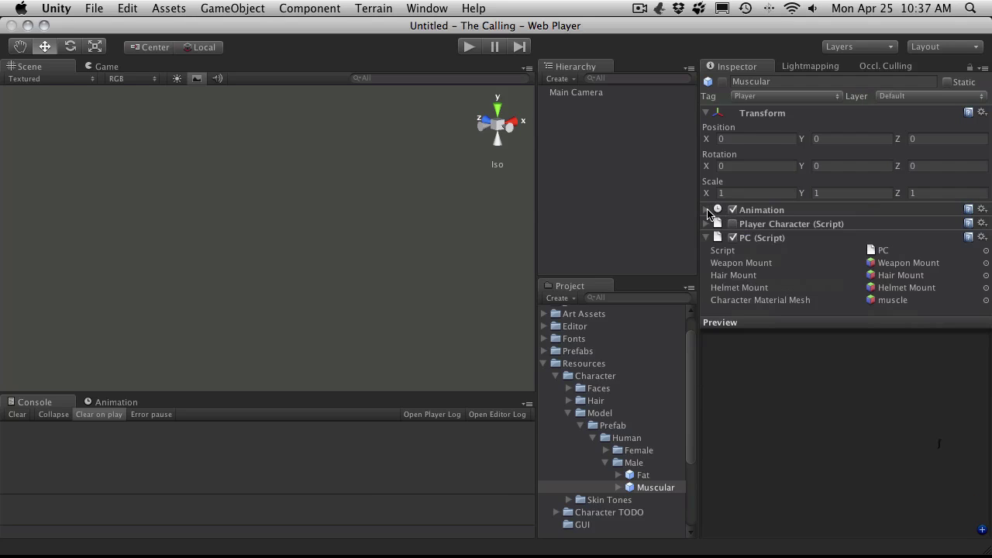
Open the Player Character component's PlayerCharacter script in the code editor.
click(706, 224)
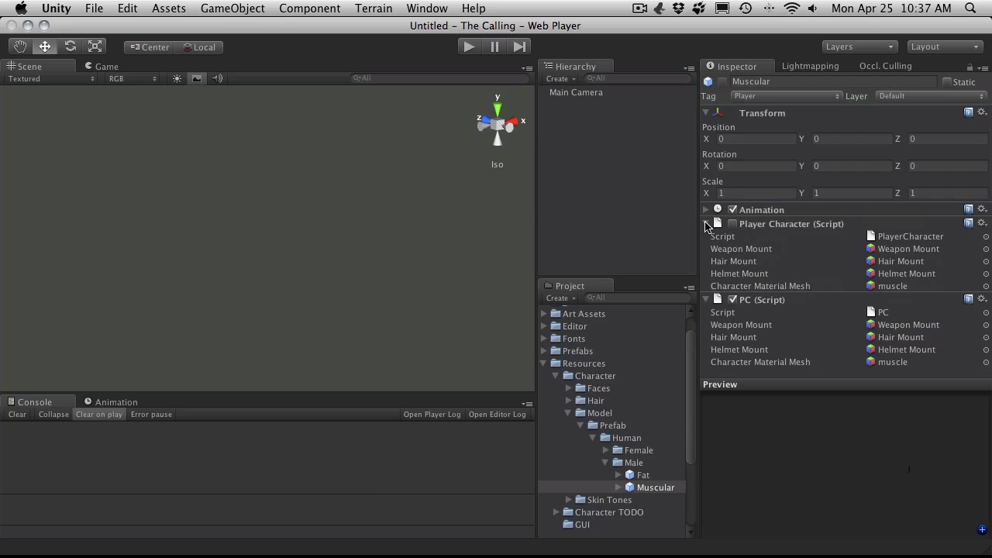
click(706, 224)
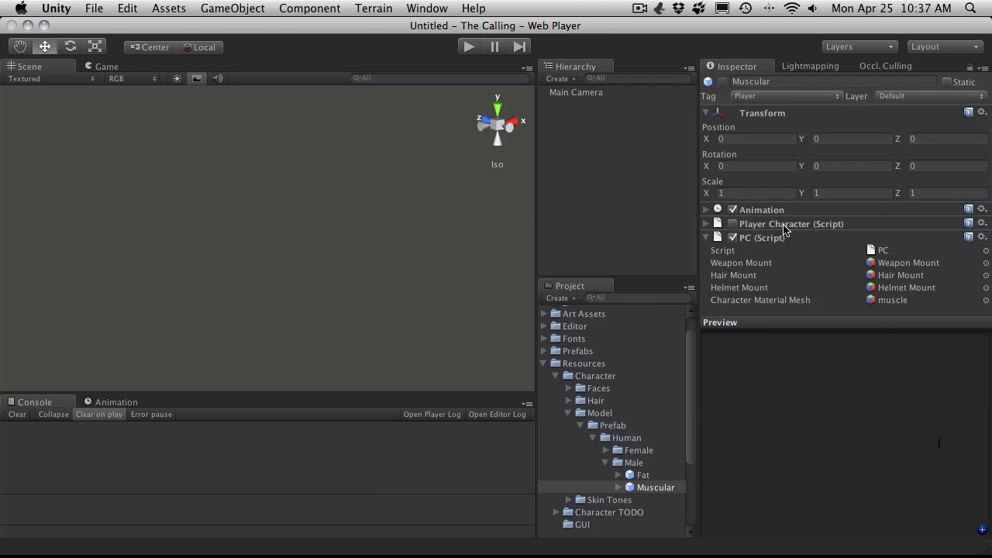
click(983, 224)
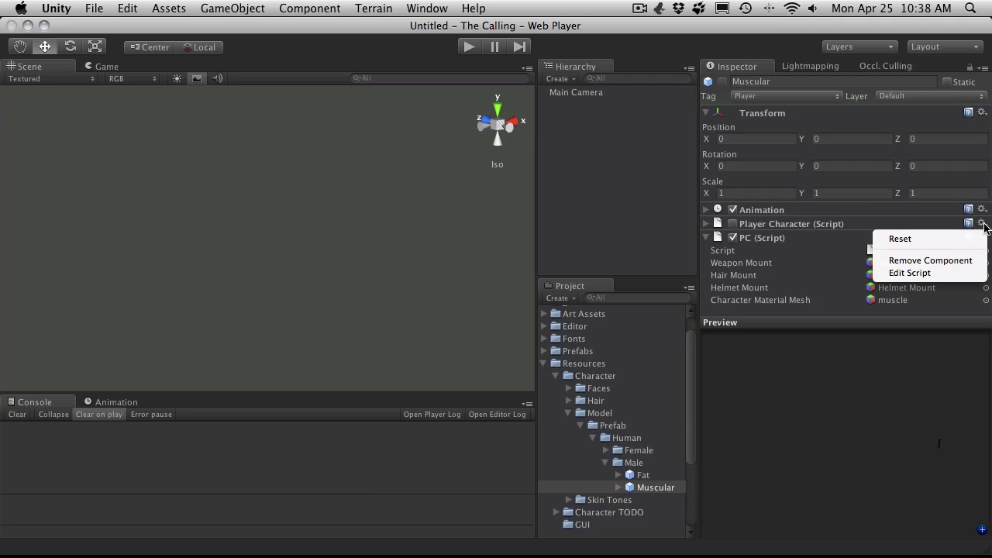
click(890, 240)
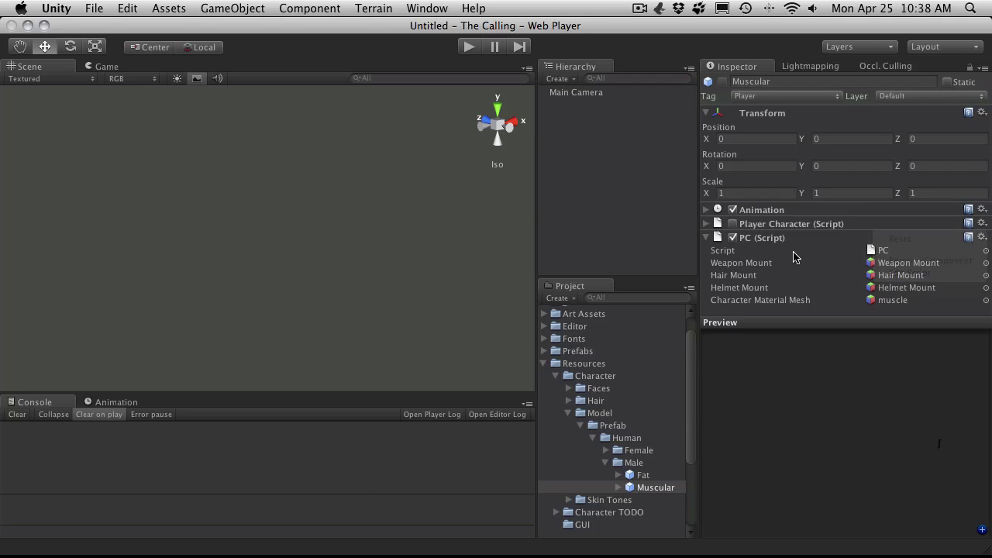
click(706, 224)
double_click(929, 243)
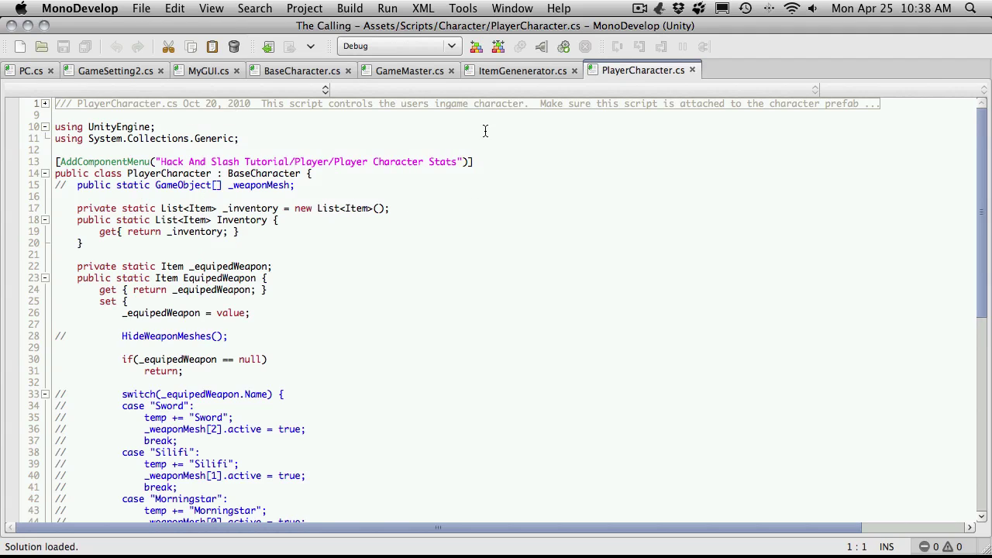
Comment out the [AddComponentMenu(...)] line in PlayerCharacter.cs, save it, and return to Unity.
click(324, 152)
key(Down)
text(//)
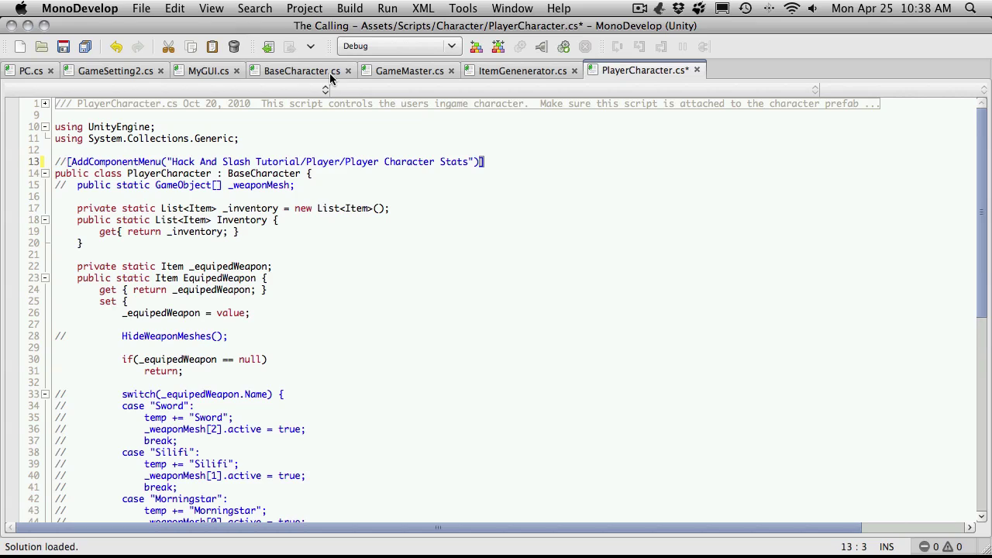
key(super+s)
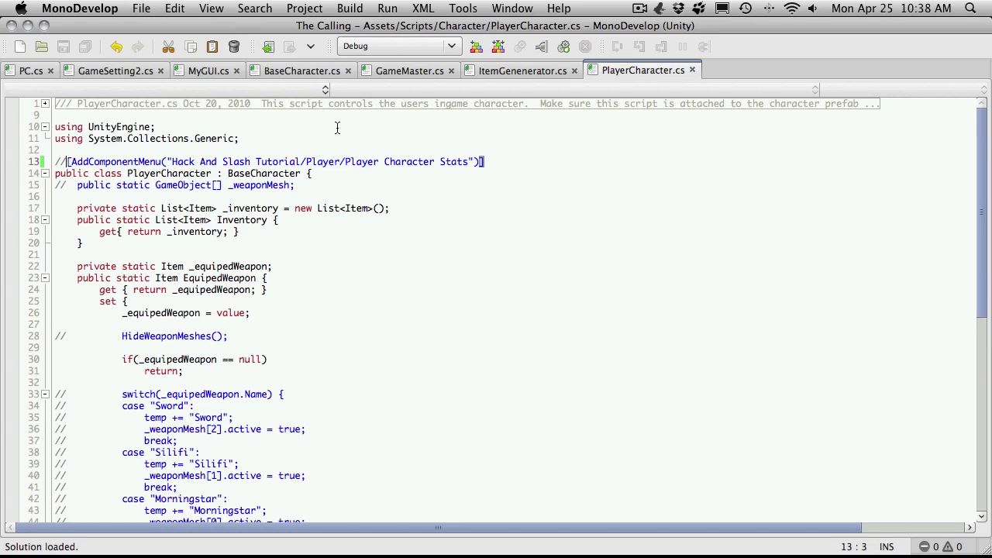
key(super+Tab)
click(316, 8)
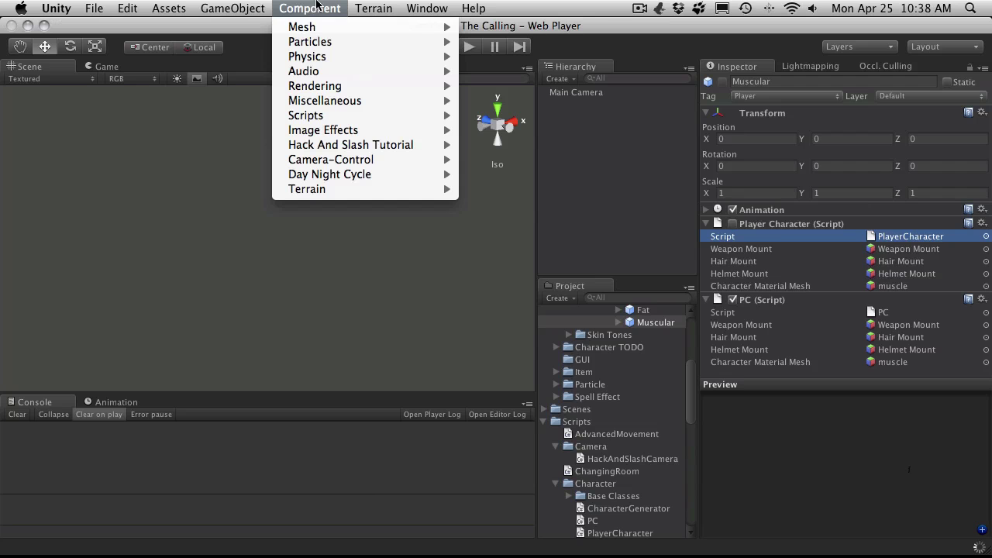
mouse_move(357, 145)
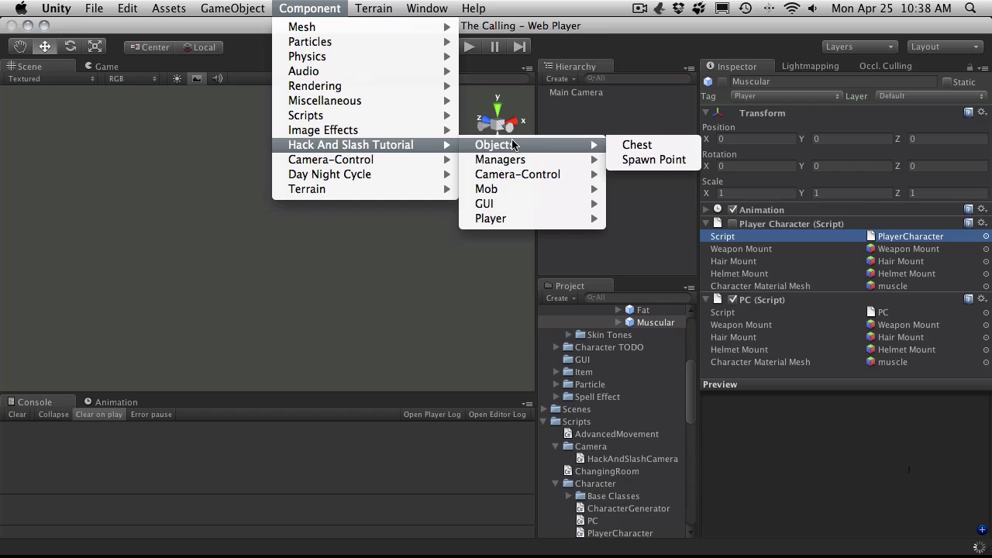
mouse_move(571, 218)
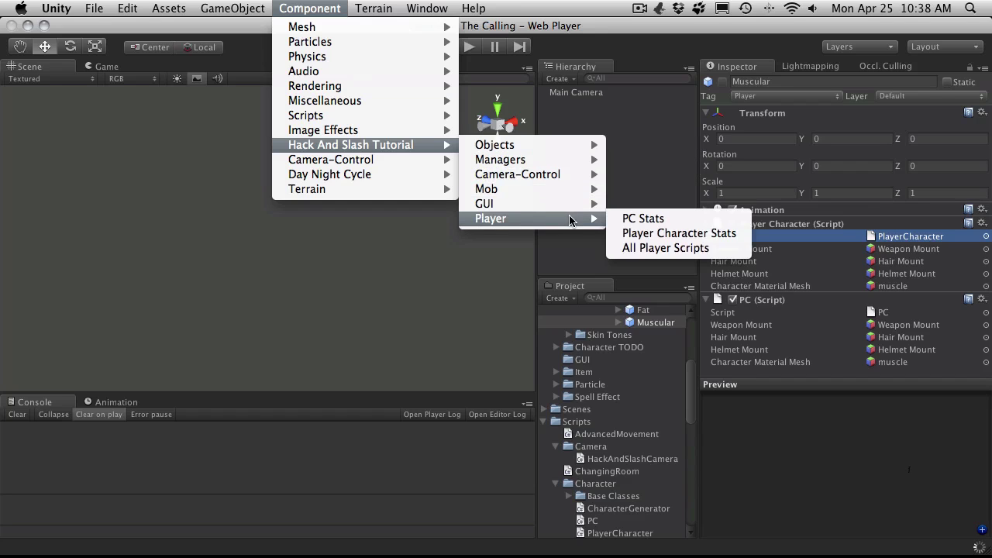
click(685, 235)
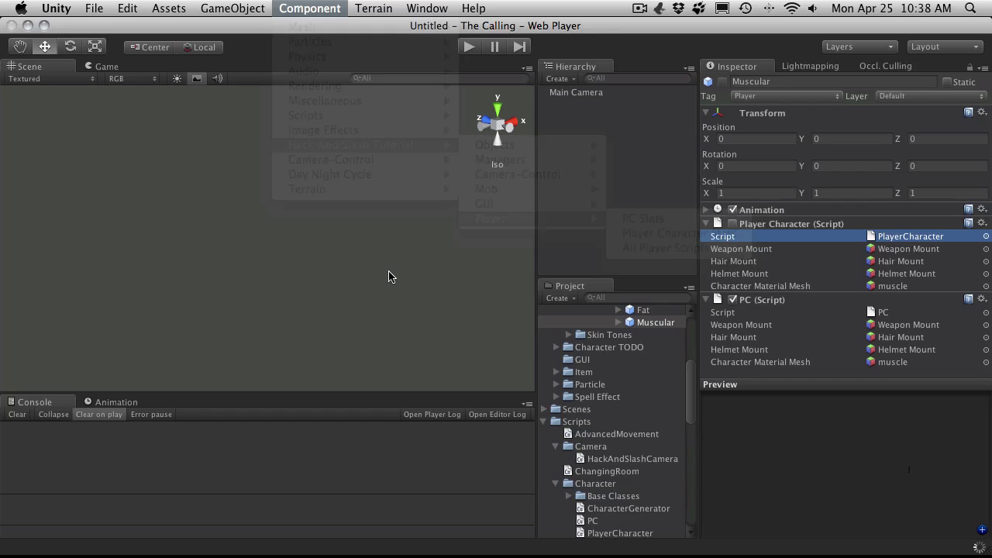
click(309, 7)
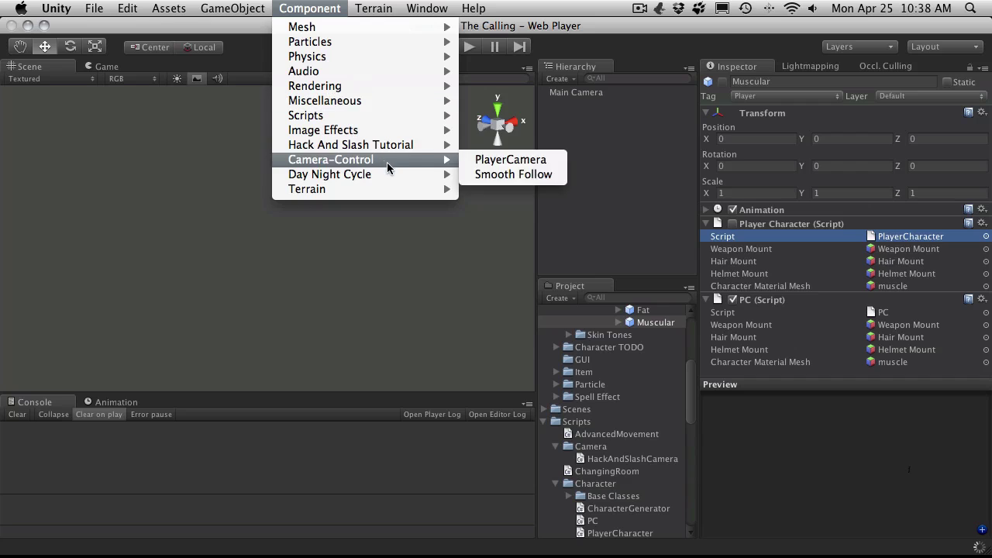
mouse_move(432, 145)
mouse_move(538, 218)
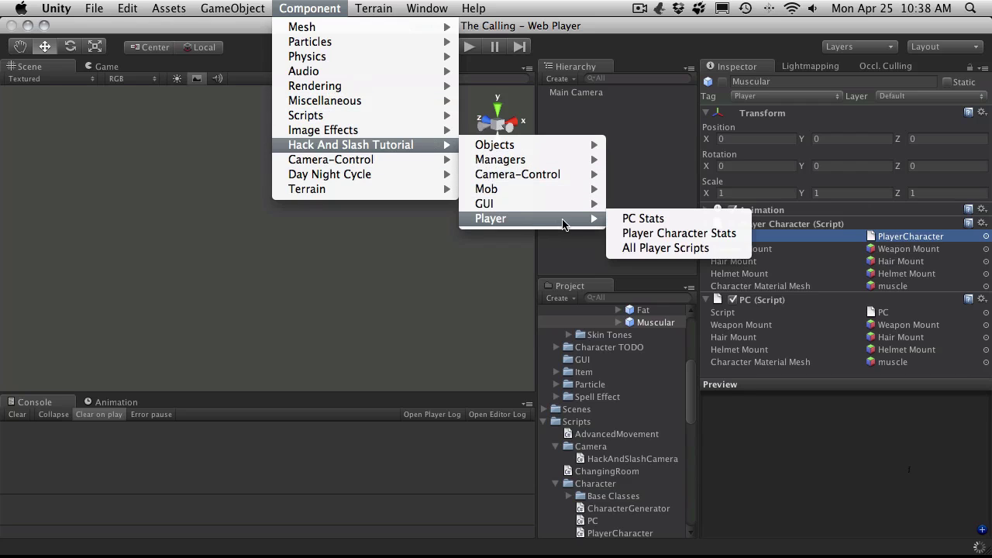
click(361, 320)
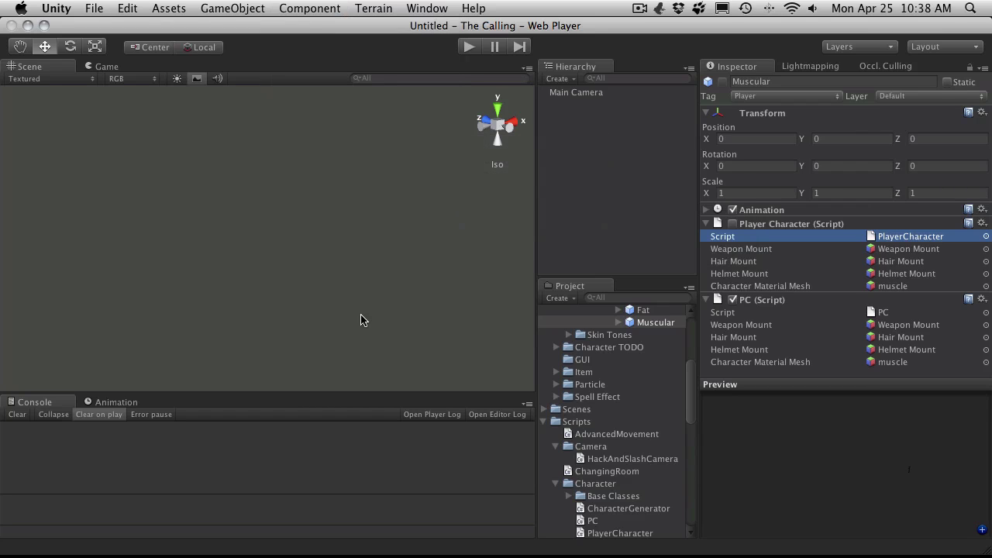
Dismiss the Save Scene dialog without saving the current scene.
key(super+s)
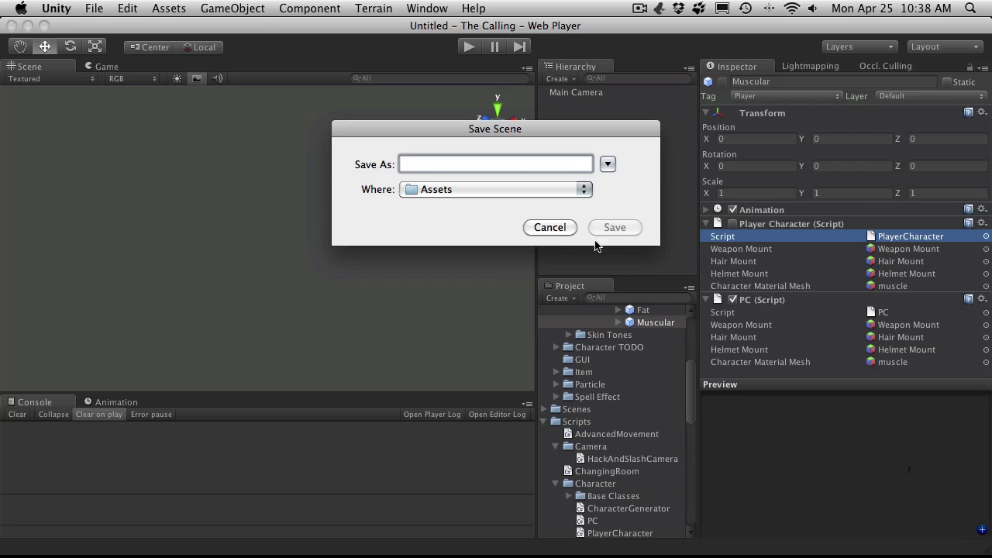
click(540, 228)
scroll(585, 372, up, 5)
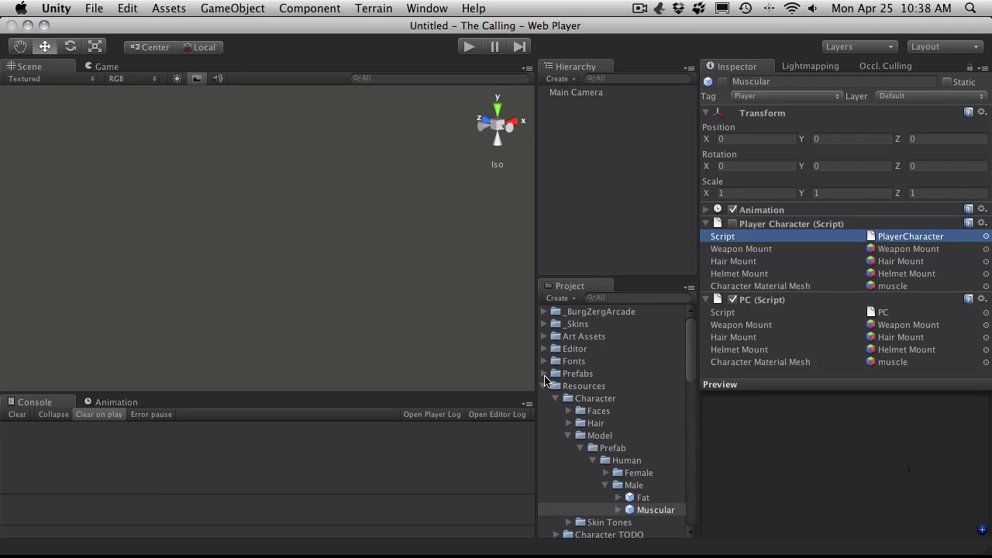
scroll(551, 444, down, 10)
scroll(552, 444, up, 8)
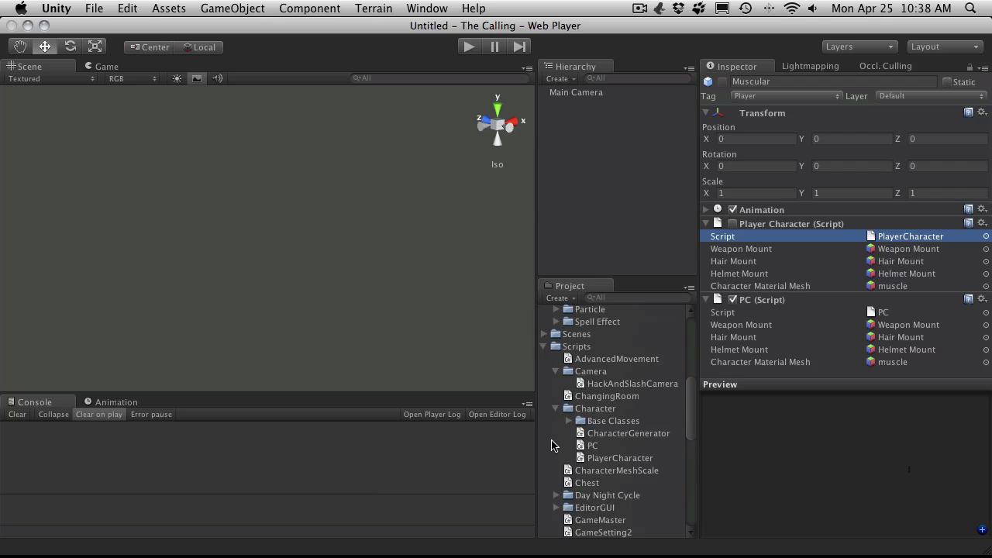
scroll(553, 437, down, 3)
scroll(554, 431, down, 3)
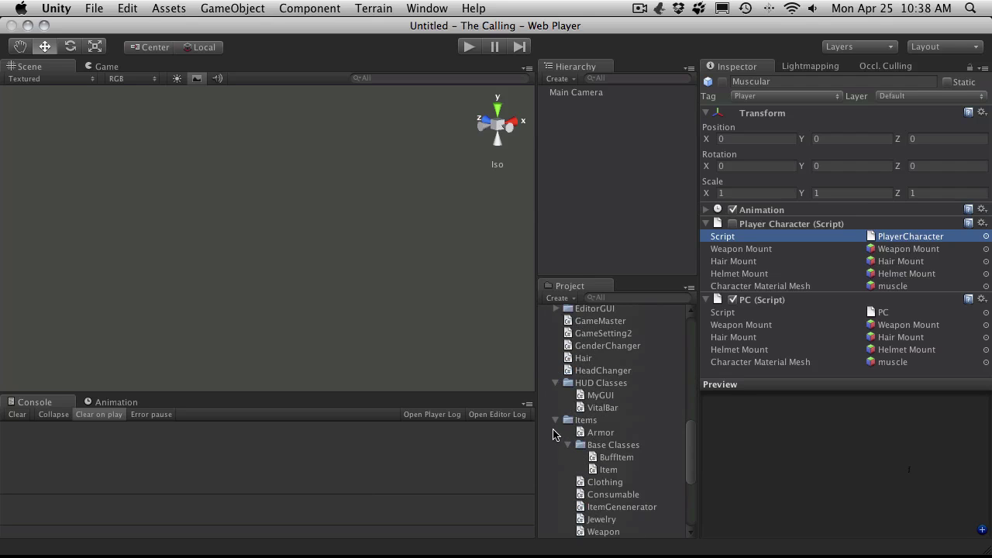
scroll(553, 433, up, 8)
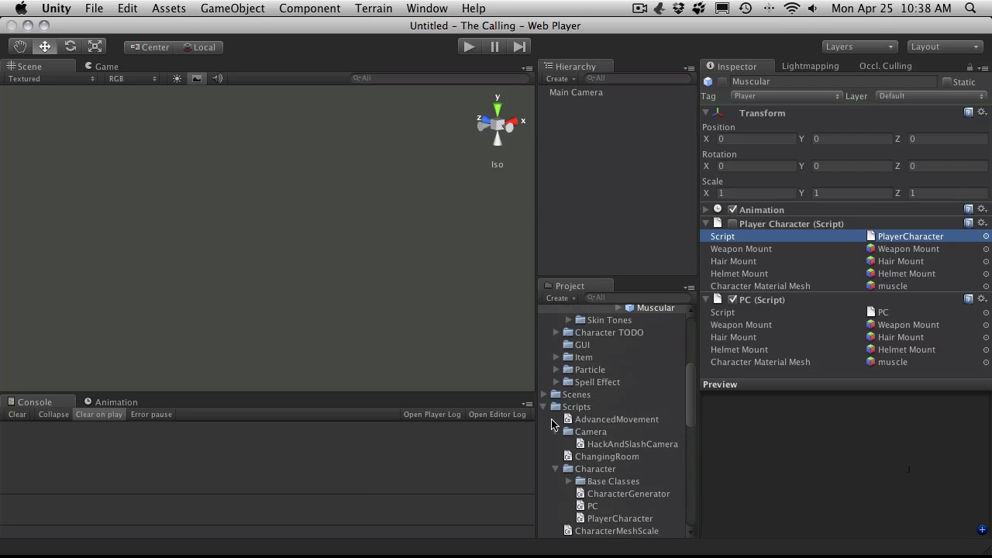
Load the Tutorial scene from the Assets/Scenes folder.
click(545, 407)
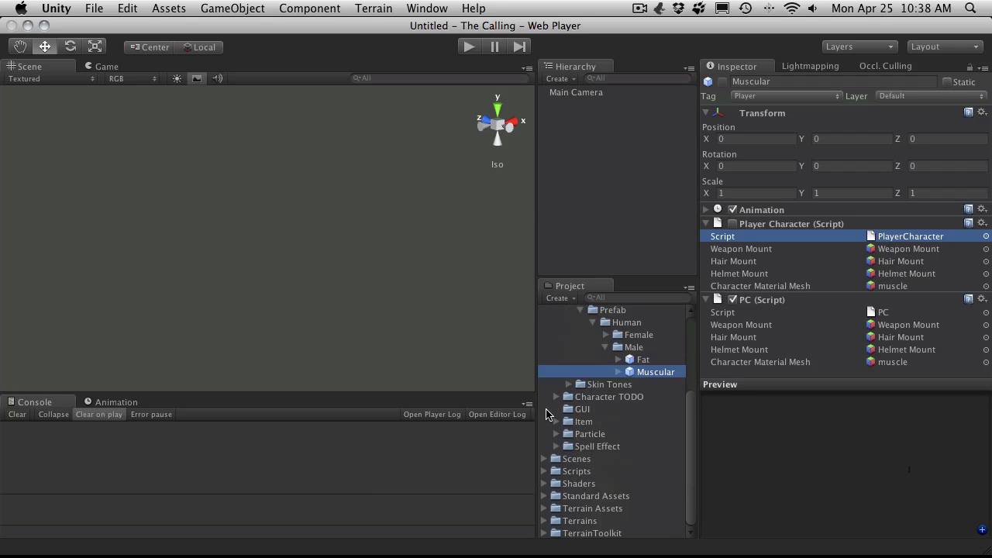
click(543, 459)
scroll(598, 481, down, 3)
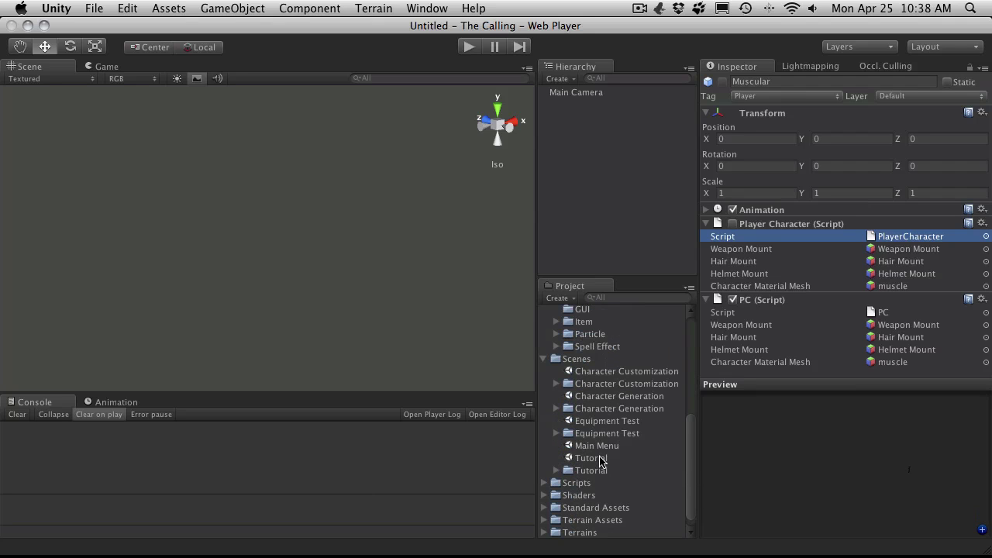
click(601, 460)
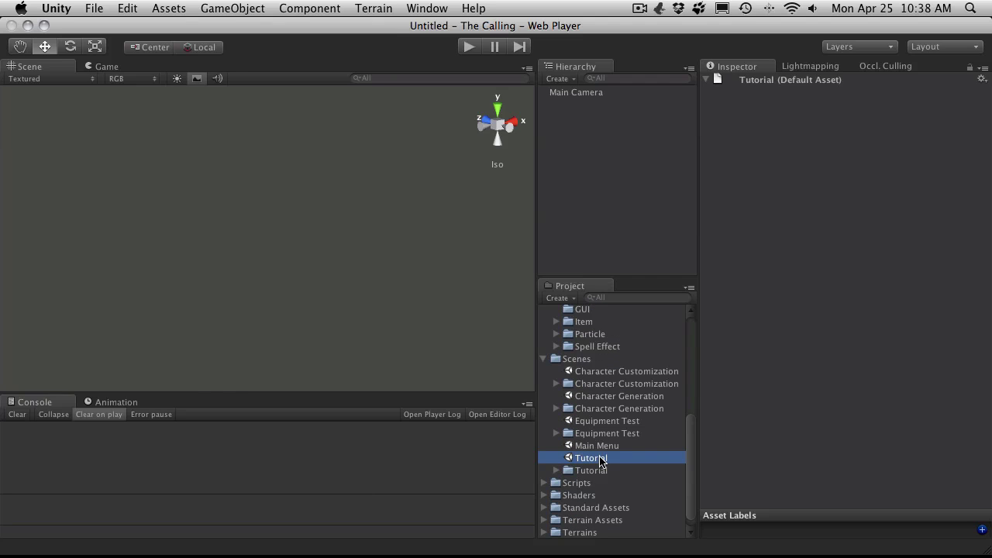
double_click(602, 459)
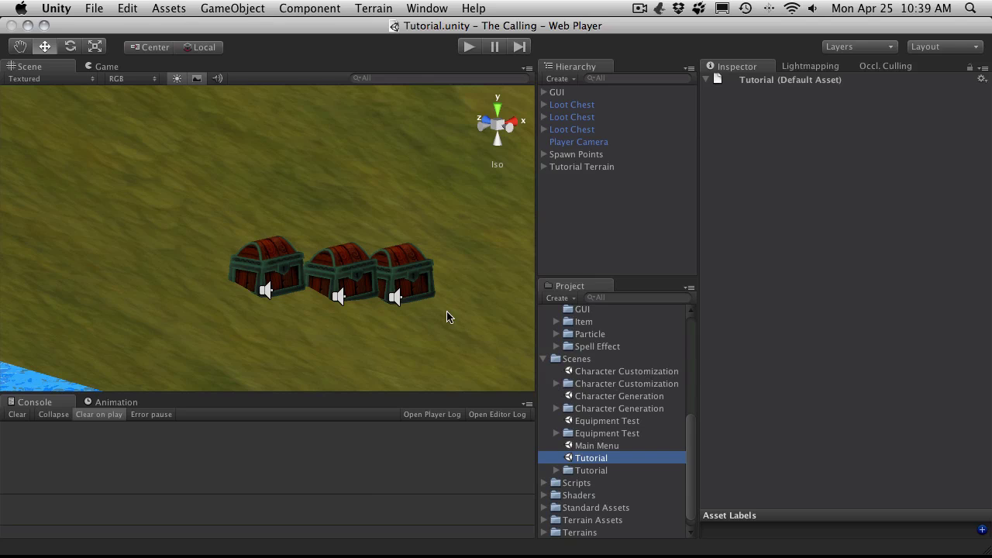
click(543, 359)
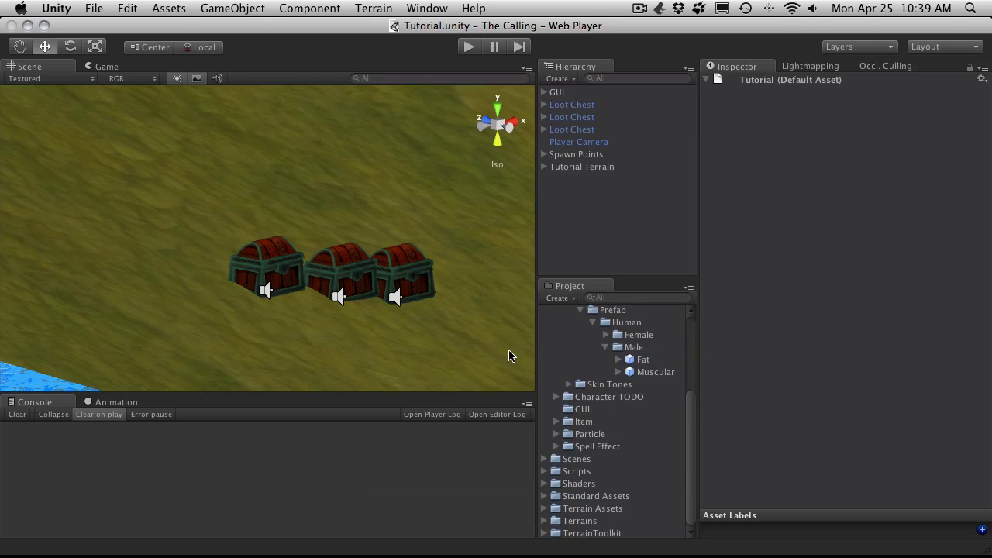
Browse the GameObject menu's component list, closing it without choosing anything.
click(242, 5)
mouse_move(306, 7)
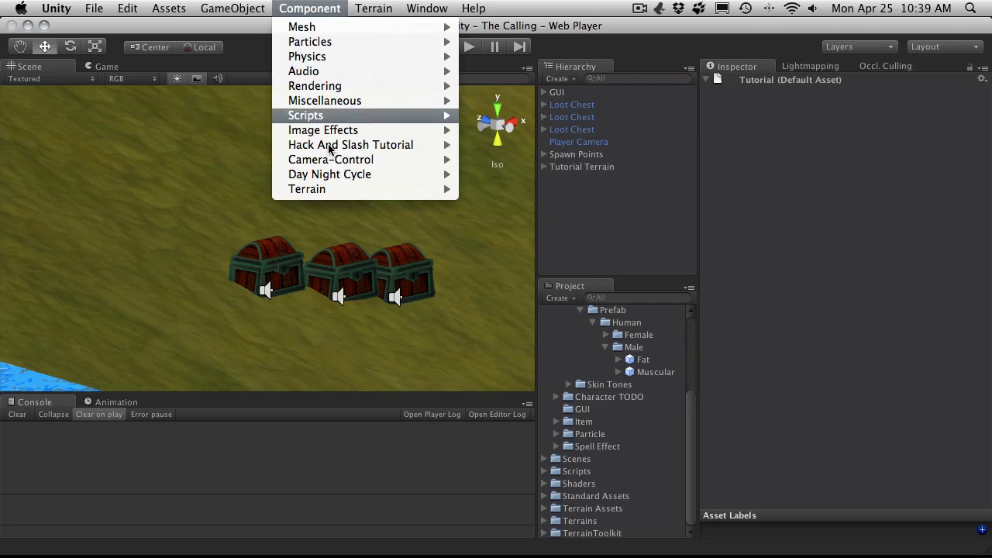
mouse_move(392, 144)
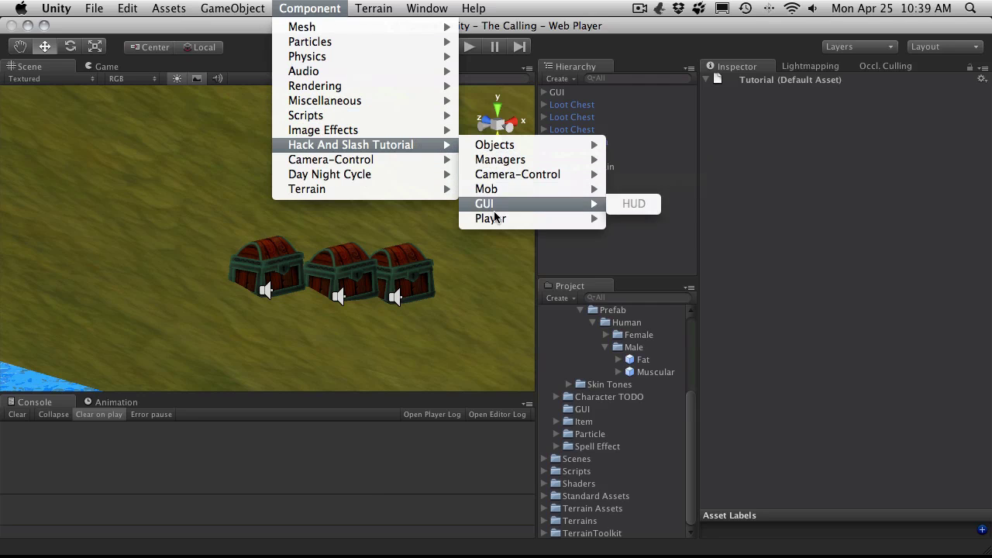
mouse_move(504, 219)
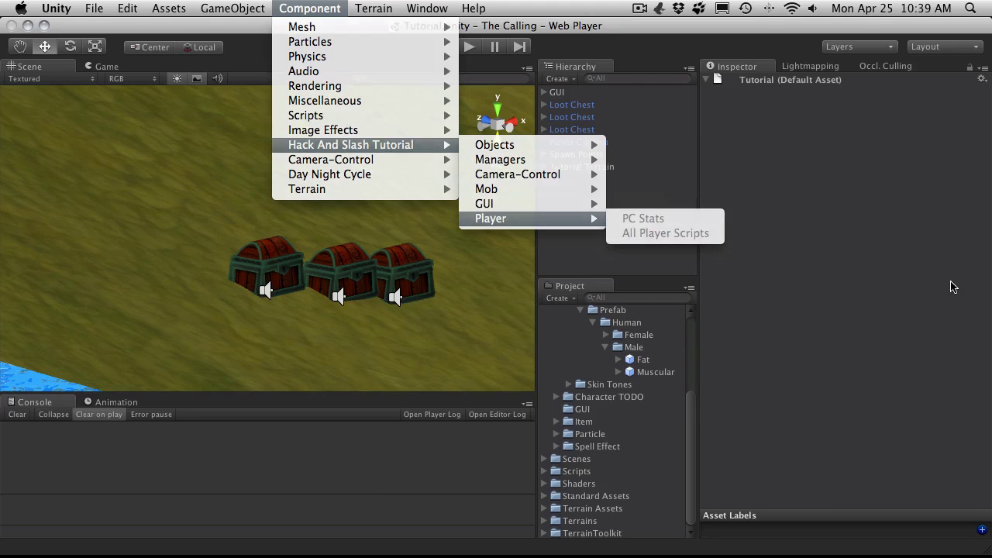
click(654, 225)
Remove the Player Character (Script) component from the Muscular prefab.
click(644, 372)
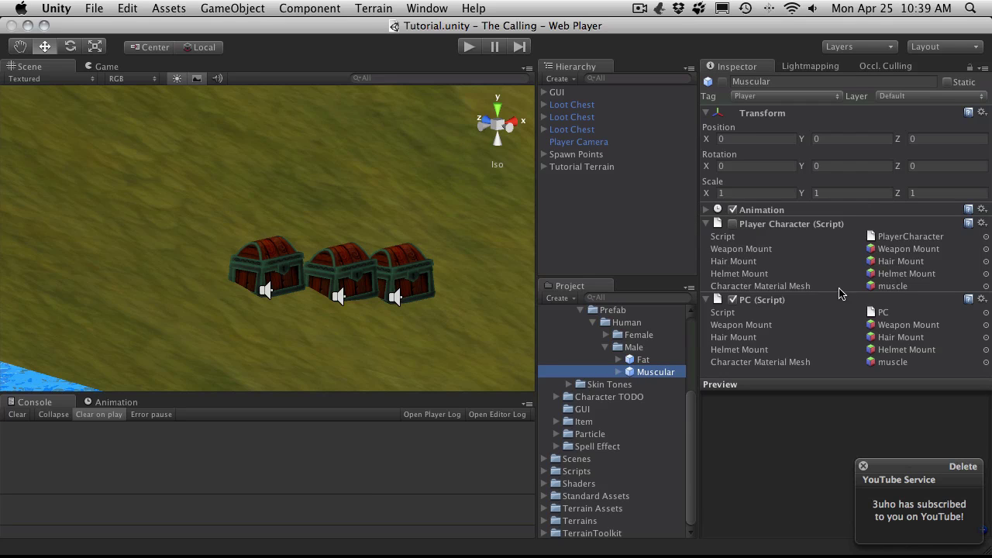
click(982, 223)
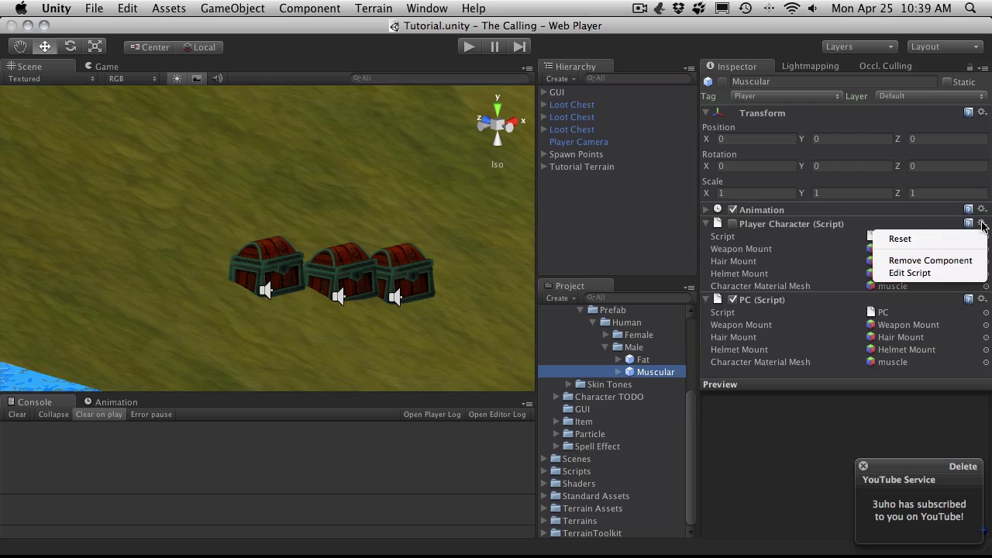
click(952, 262)
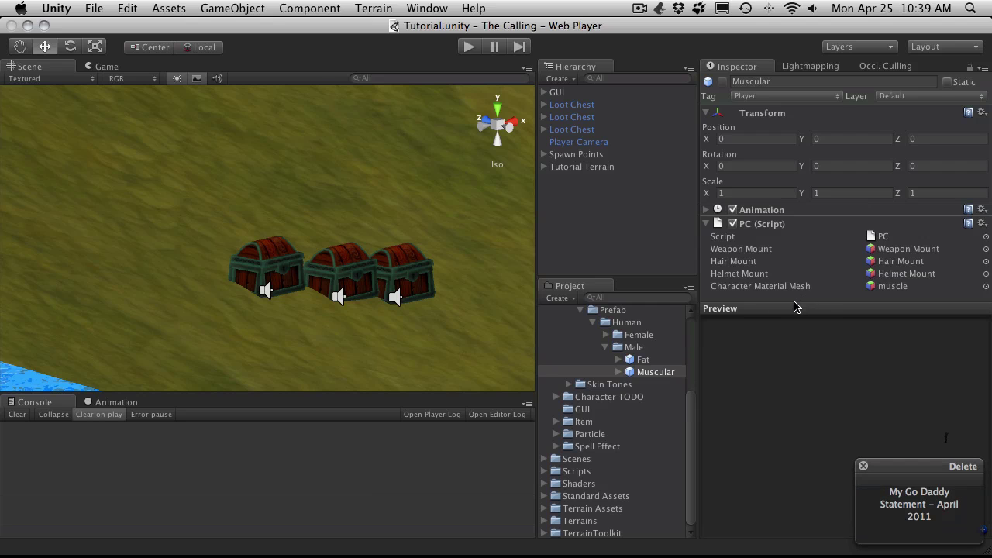
Close the PlayerCharacter.cs tab in MonoDevelop, then go back to Unity.
key(super+Tab)
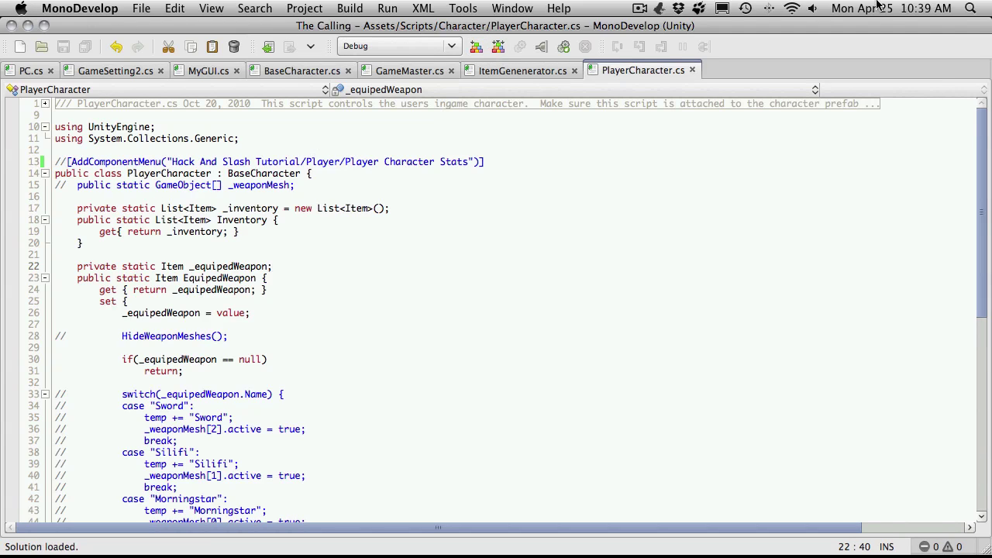
click(693, 70)
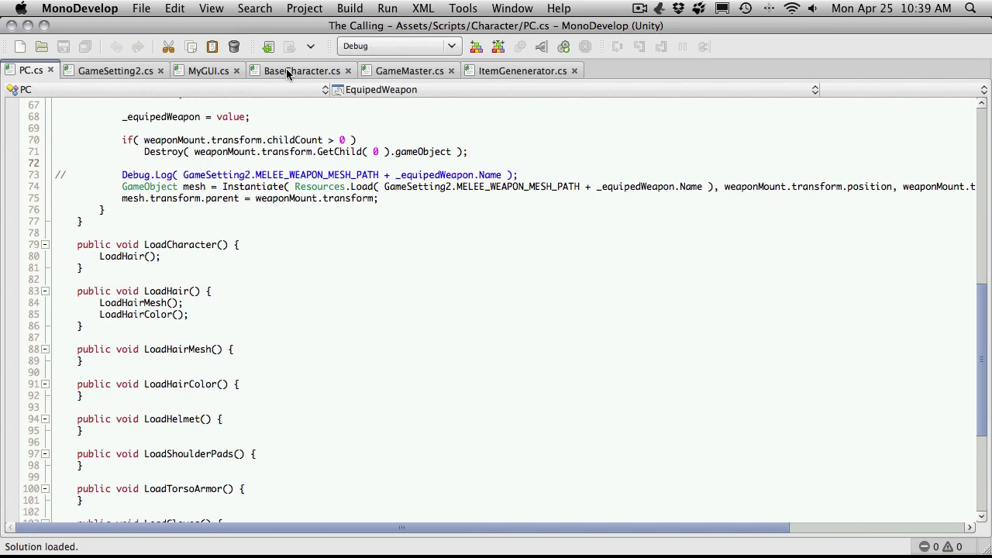
key(super+Tab)
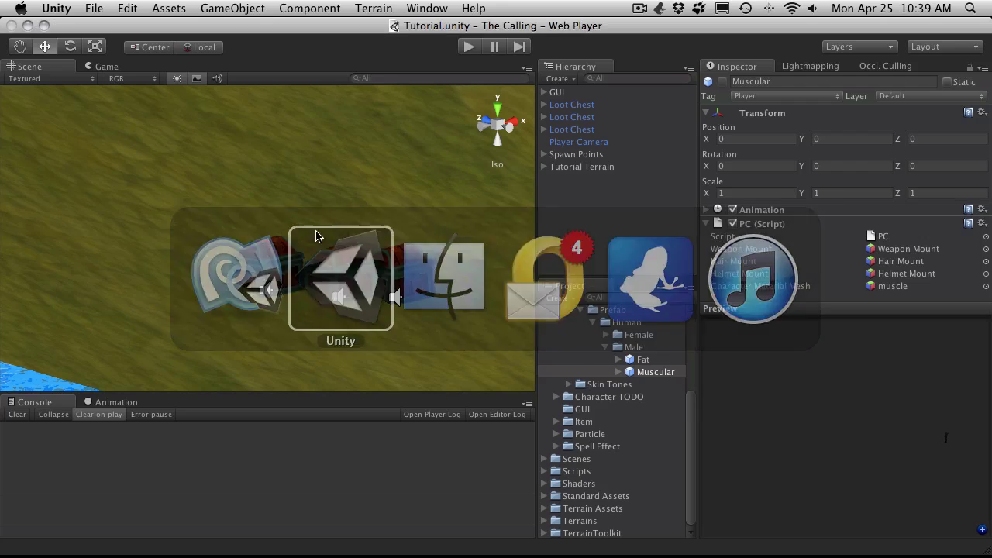
Open the AdvancedMovement script from the Scripts folder in MonoDevelop.
click(542, 459)
click(542, 458)
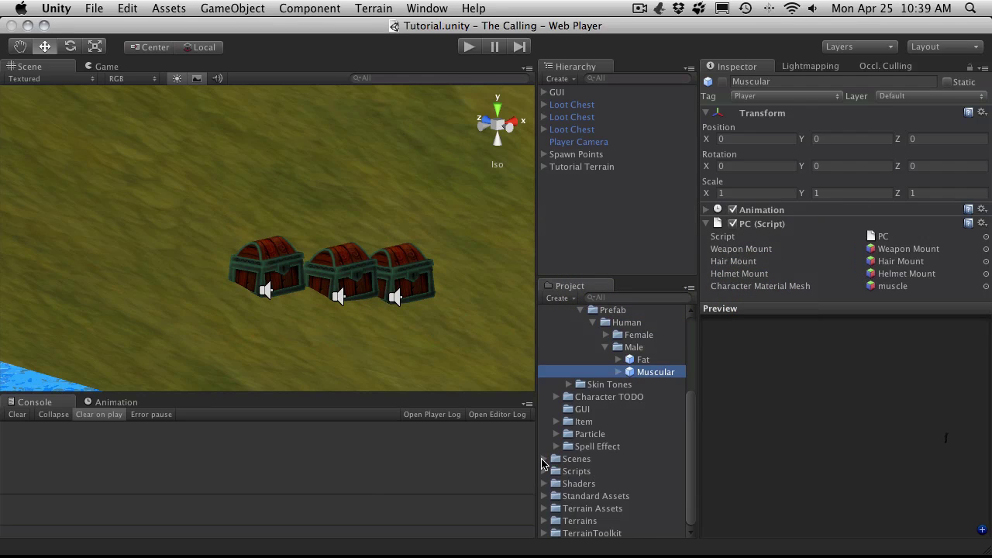
click(544, 471)
scroll(603, 464, down, 5)
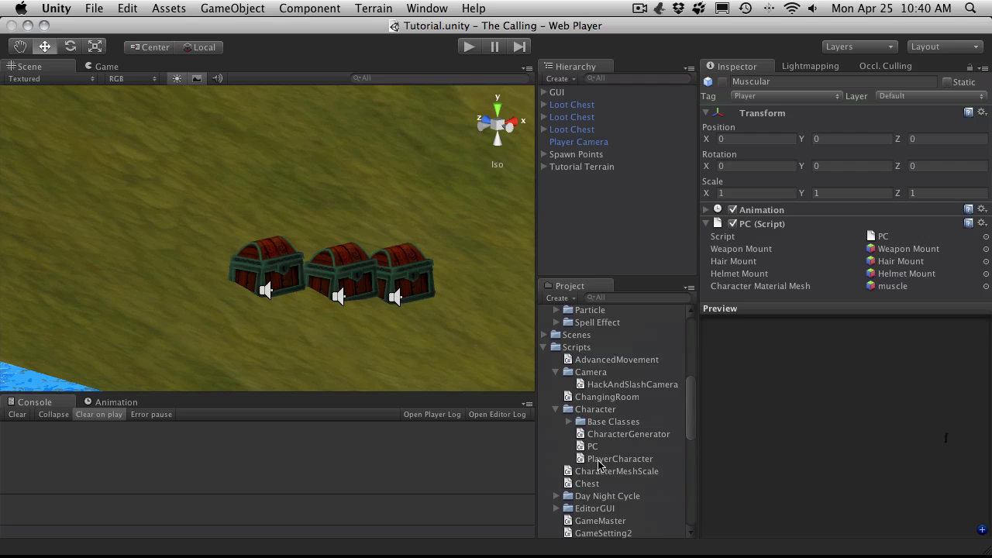
double_click(650, 359)
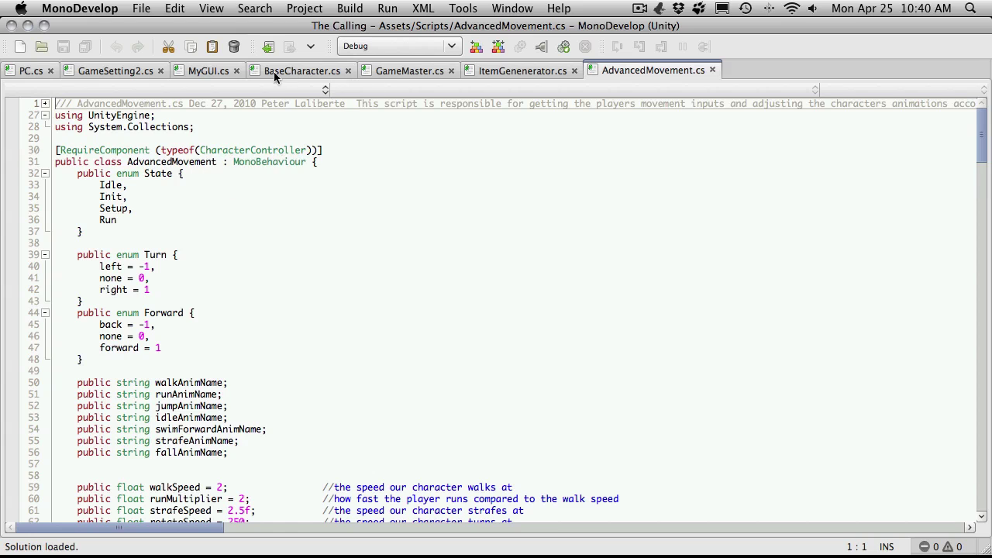
key(super+Tab)
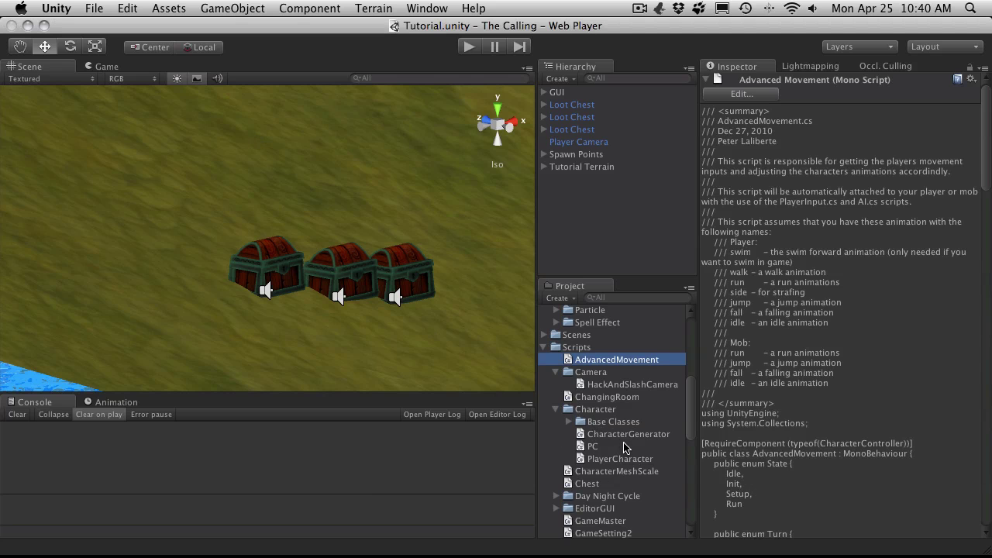
Collapse the HUD Classes and Items folders in the Project panel.
scroll(624, 466, down, 5)
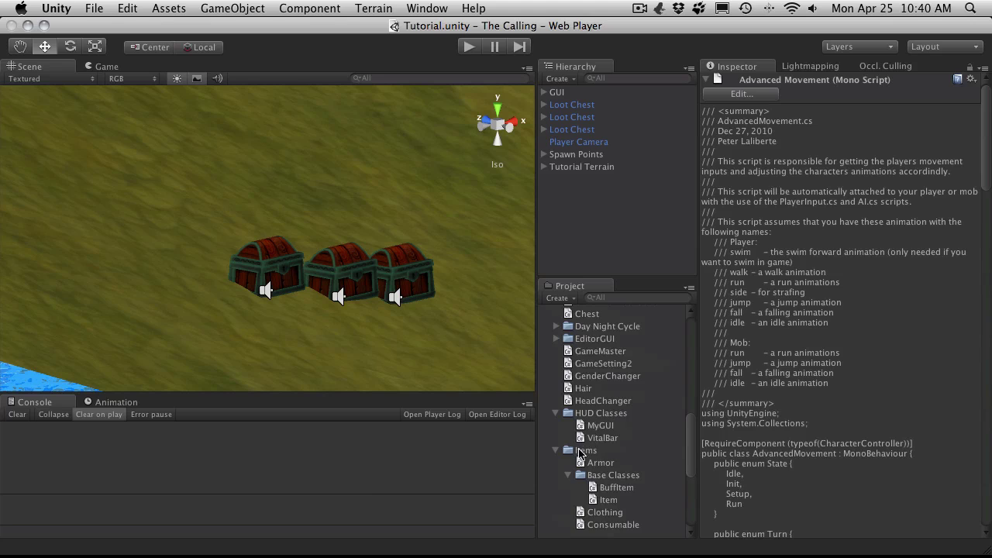
click(556, 414)
click(556, 426)
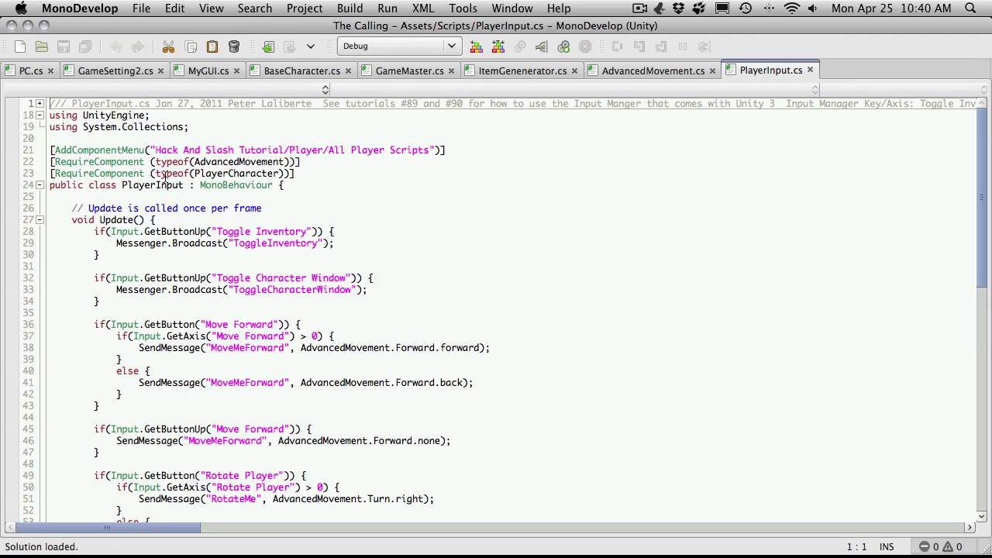
Comment out the RequireComponent(PlayerCharacter) line and add an uncommented copy above it.
click(317, 177)
key(Home)
text(//)
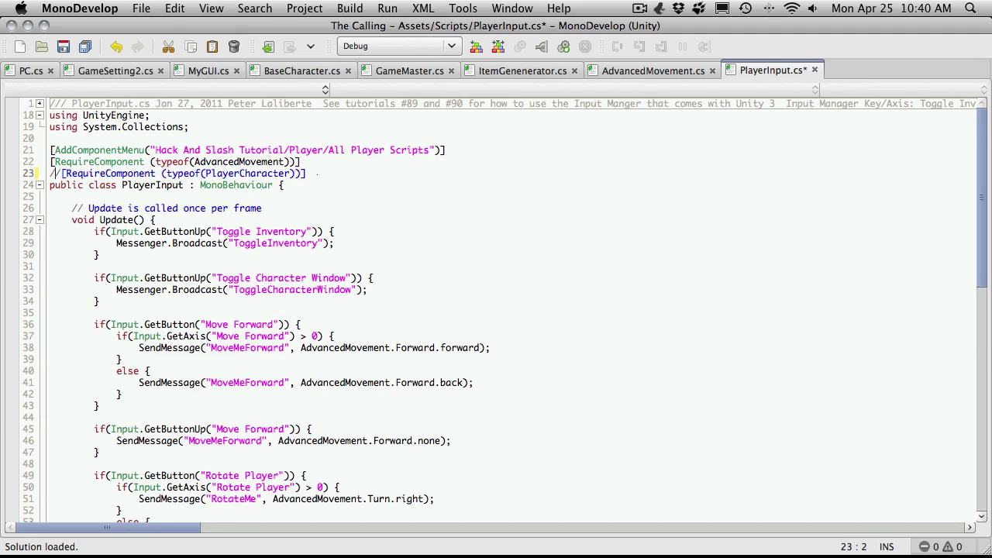
key(shift+Down)
key(super+c)
key(Up)
key(super+v)
key(Home)
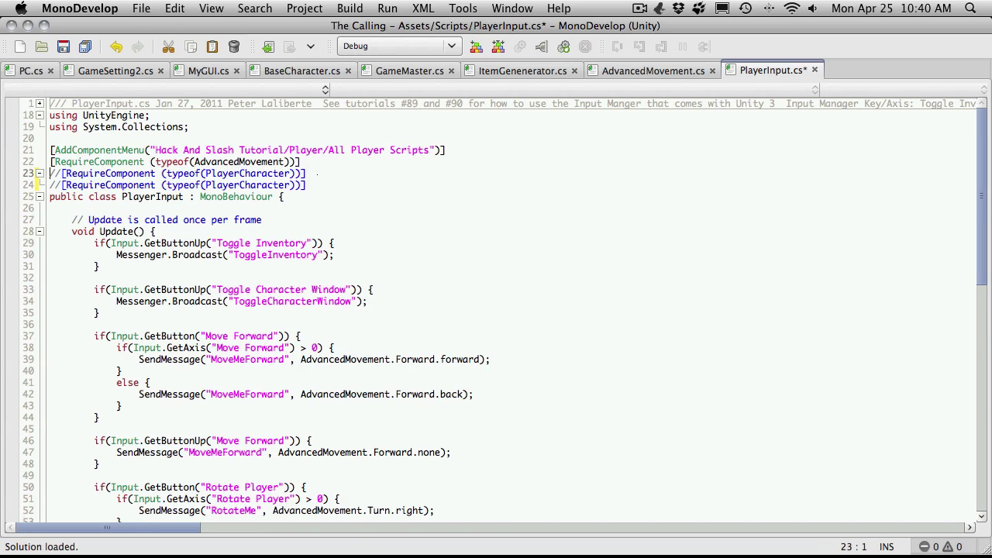
key(BackSpace)
key(BackSpace)
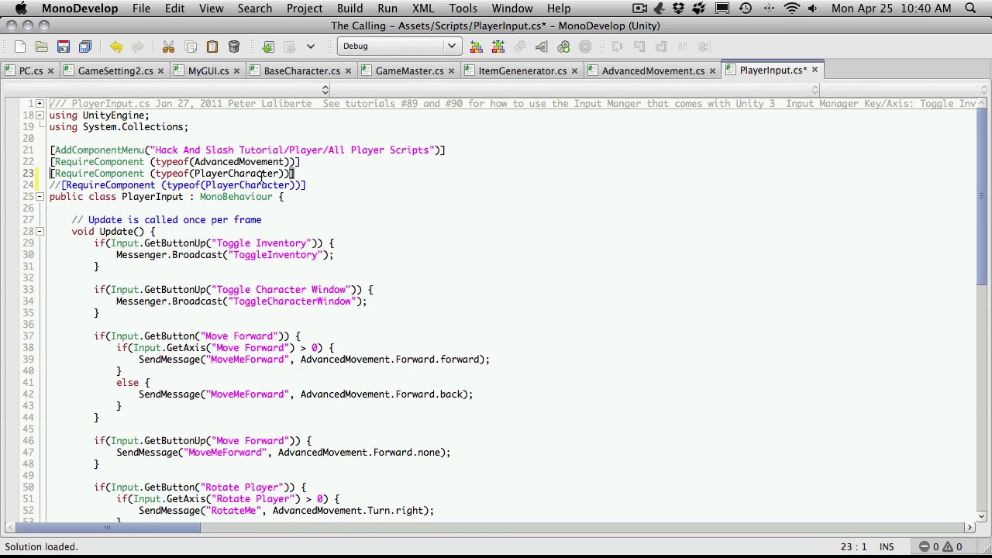
Change PlayerCharacter to PC in the active requirement and save PlayerInput.cs.
double_click(261, 173)
text(PC)
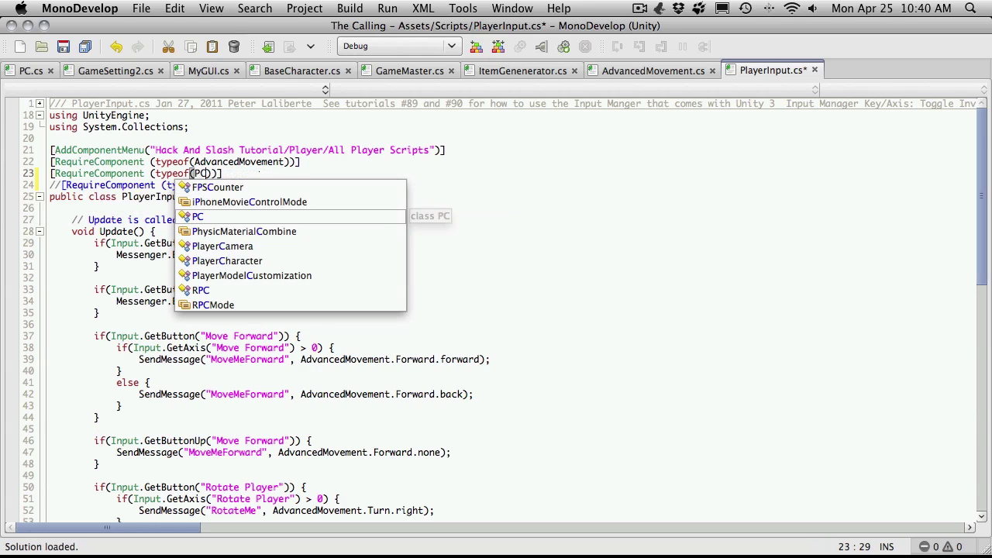
click(358, 160)
key(super+s)
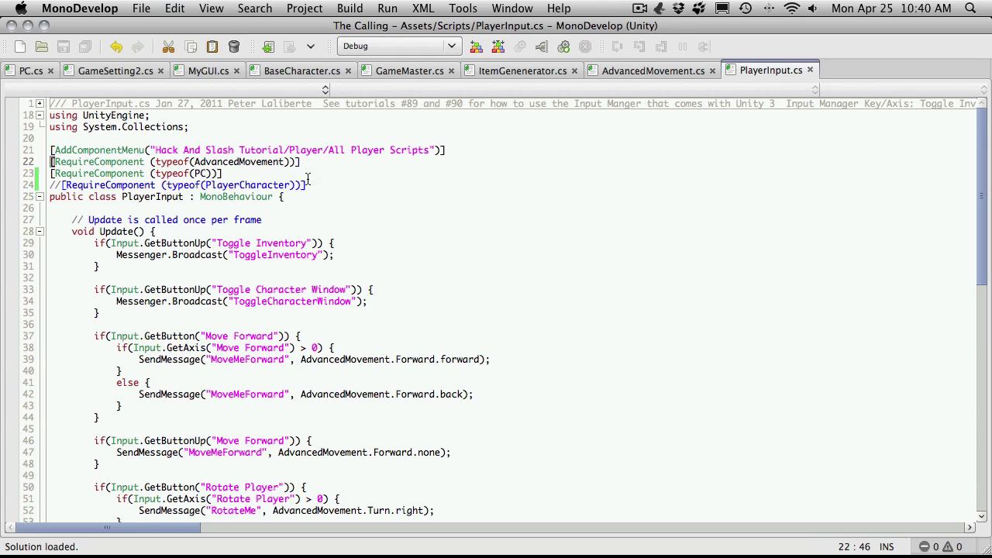
key(super+Tab)
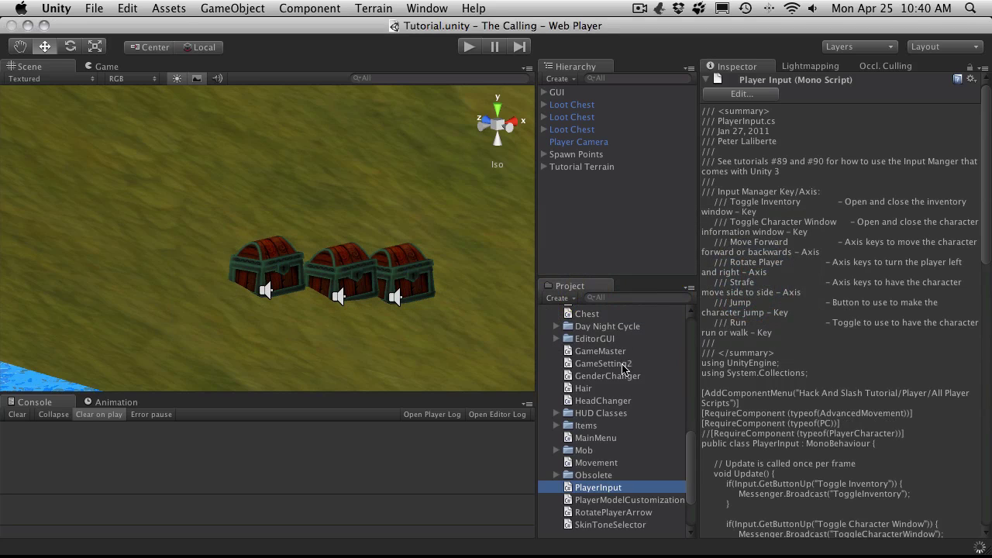
Apply Component > Hack And Slash Tutorial > Player > All Player Scripts to the Muscular prefab.
scroll(597, 397, up, 4)
scroll(585, 398, up, 4)
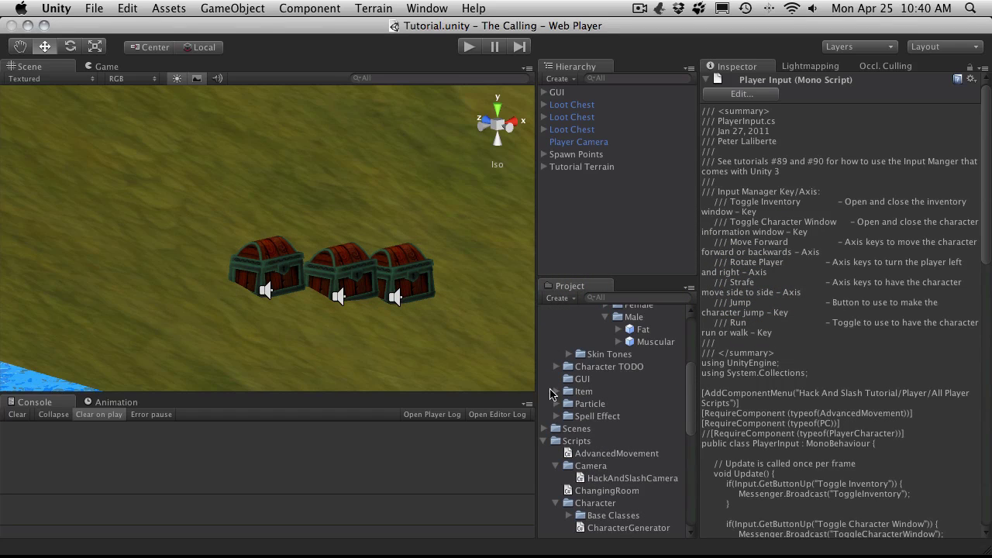
click(546, 442)
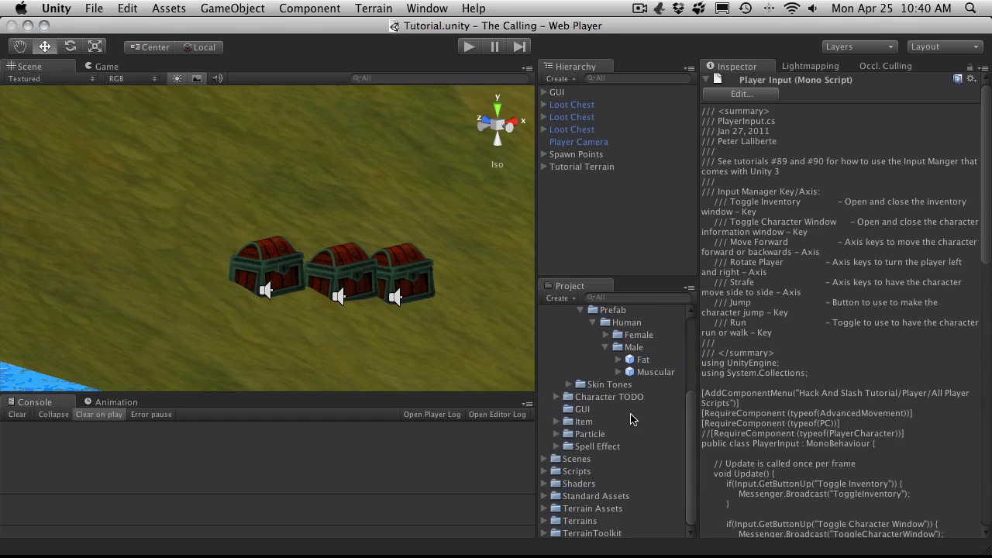
click(652, 373)
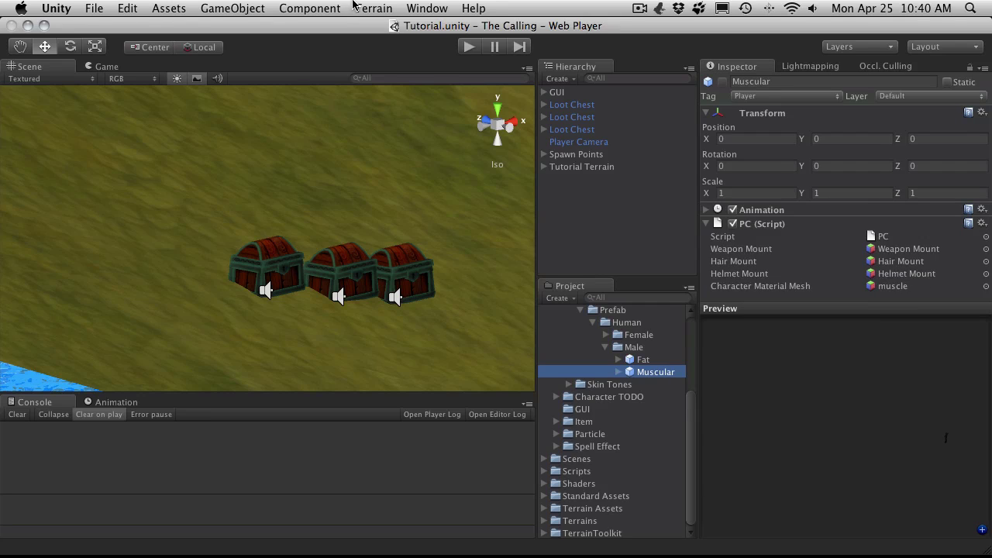
click(310, 7)
mouse_move(350, 177)
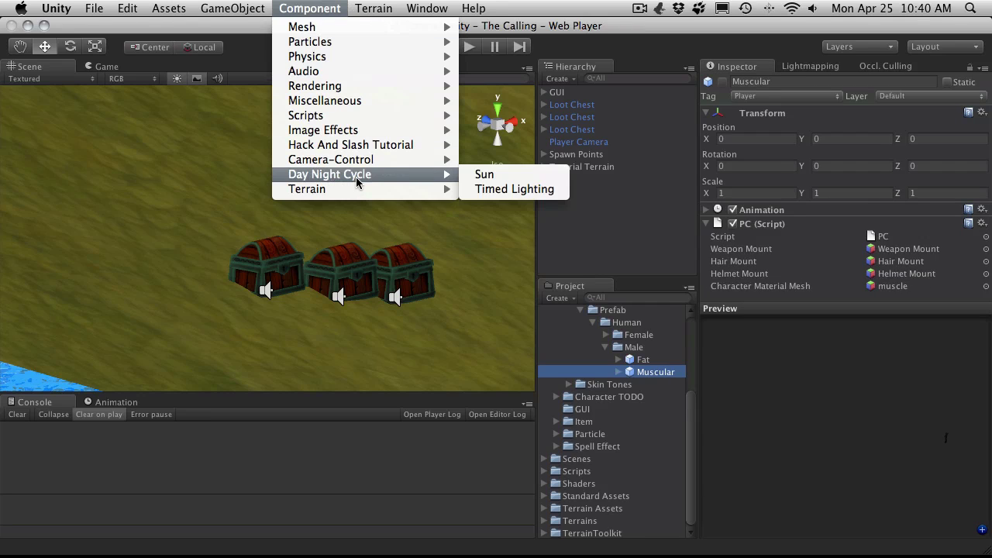
mouse_move(399, 147)
mouse_move(557, 219)
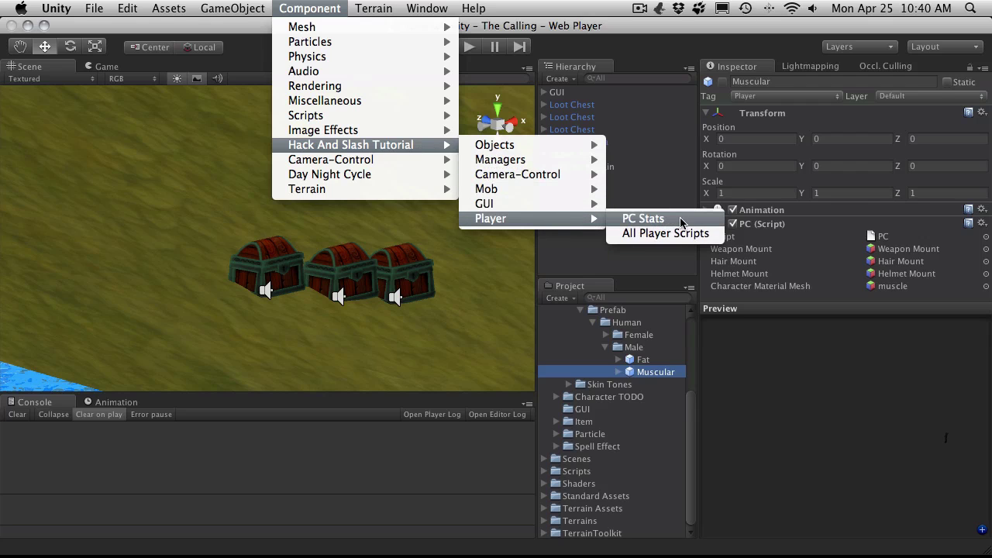
click(665, 234)
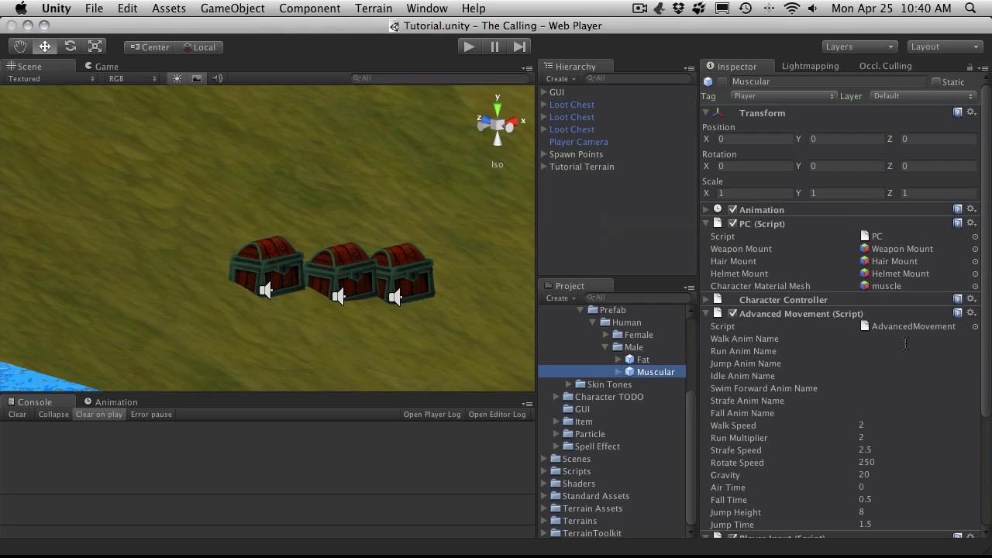
Expand the Animation component's clip list to check the available animation names.
scroll(905, 343, down, 5)
scroll(853, 341, up, 4)
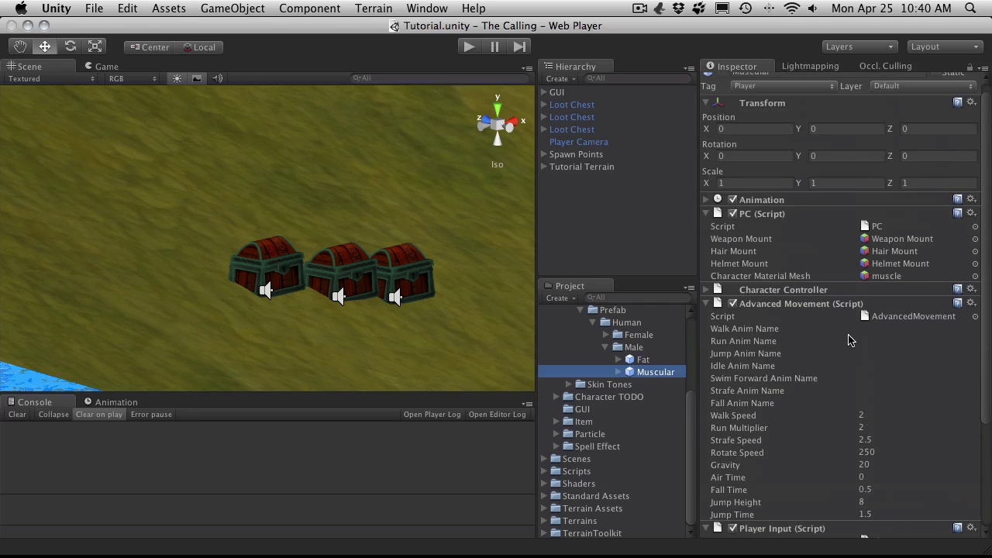
click(891, 341)
click(892, 328)
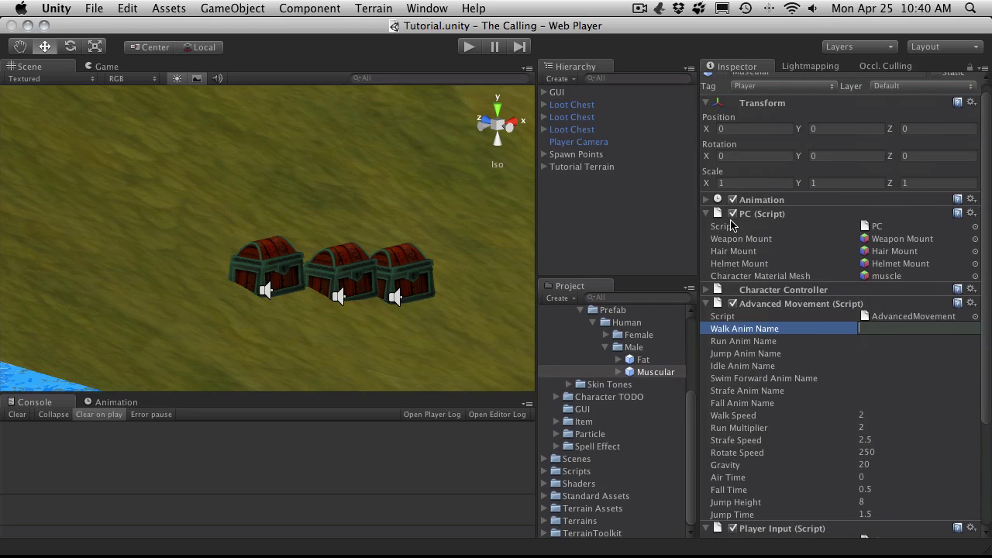
click(707, 200)
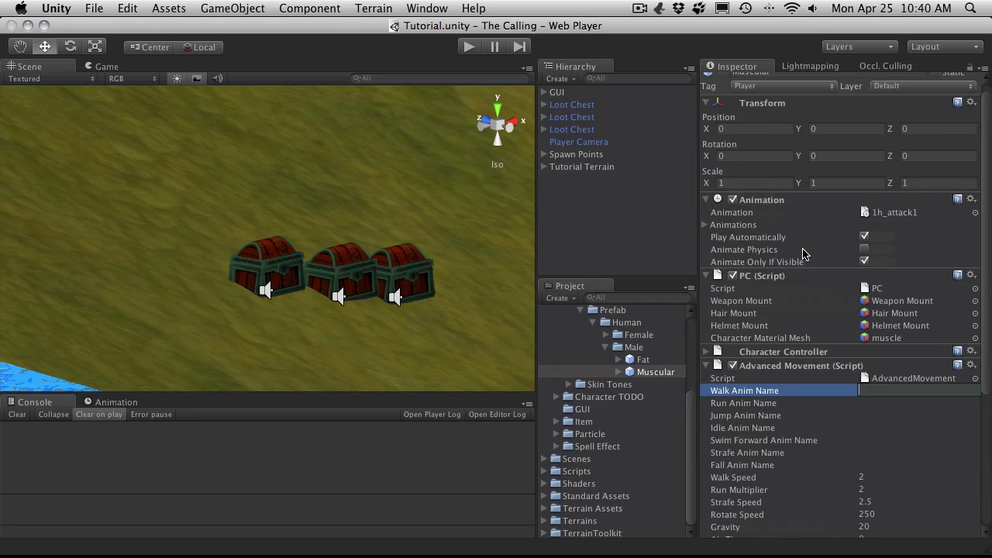
click(706, 225)
scroll(934, 302, down, 10)
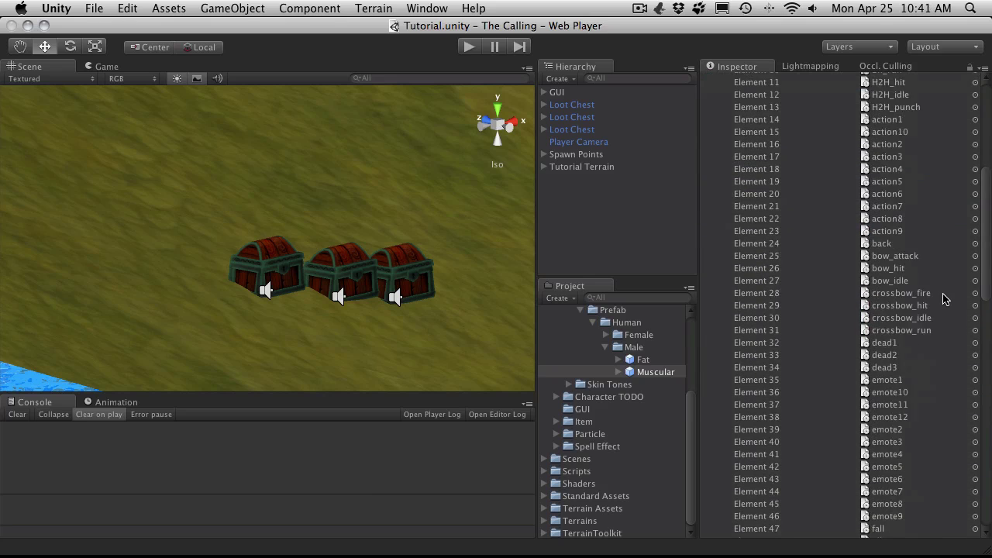
scroll(930, 311, down, 10)
scroll(911, 325, up, 5)
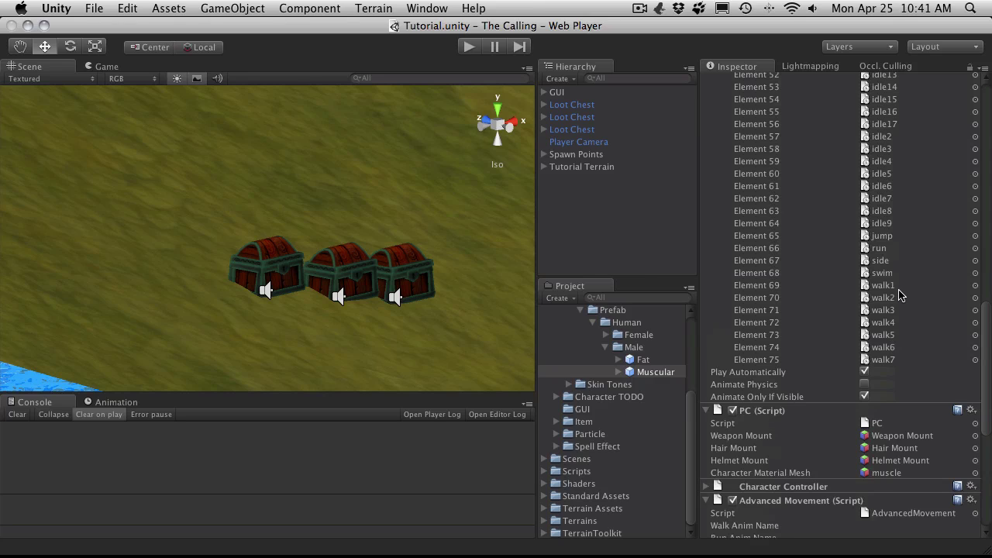
scroll(899, 295, down, 2)
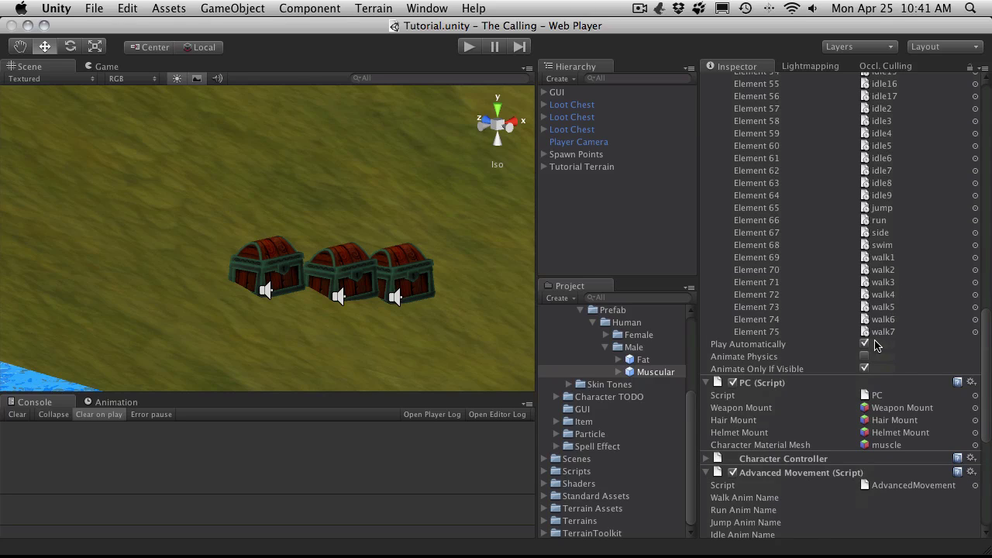
scroll(874, 370, down, 1)
Enter walk1, run, jump, idle1 and swim as the walk, run, jump, idle and swim animation names.
click(892, 482)
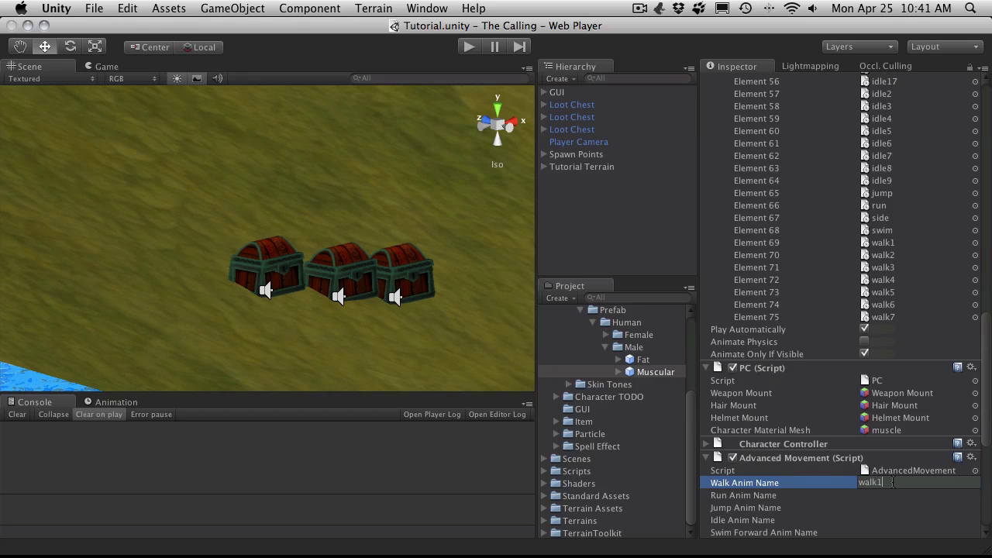
key(Tab)
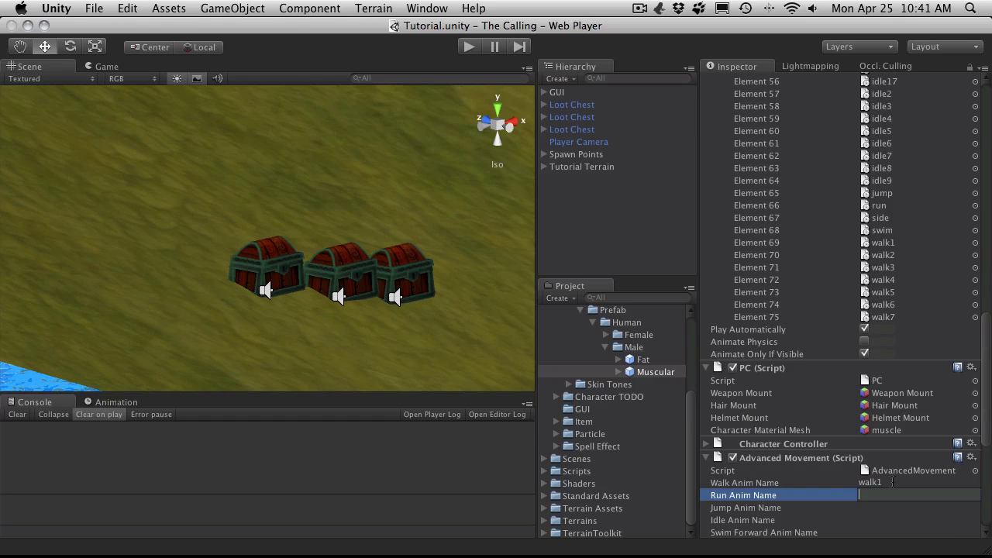
text(run)
key(Tab)
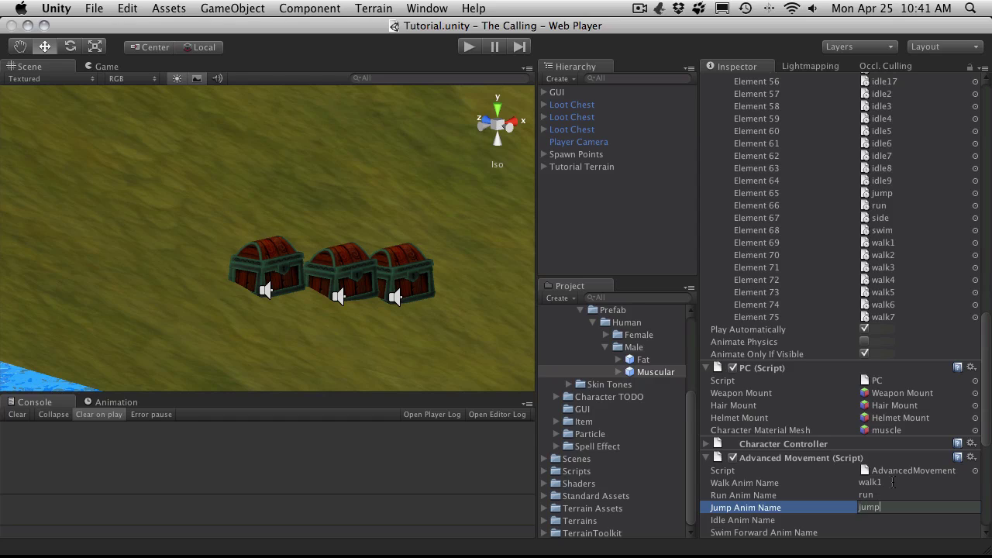
text(jump)
key(Tab)
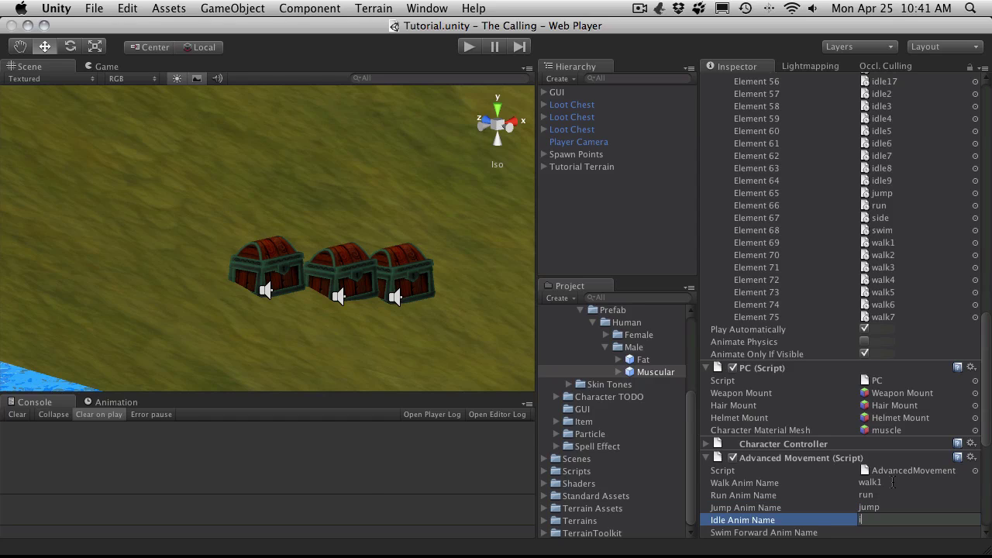
key(Tab)
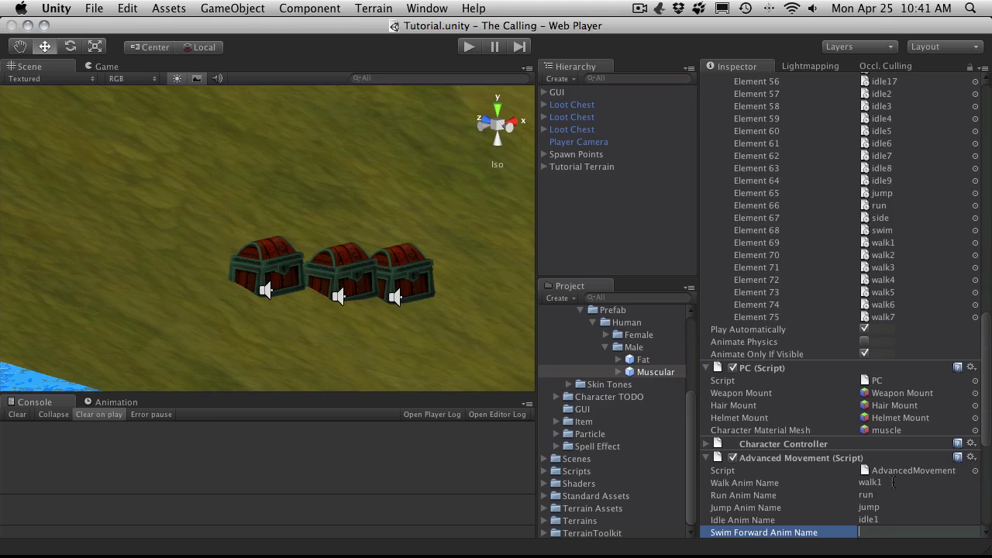
text(swim)
scroll(891, 481, up, 5)
scroll(886, 479, down, 5)
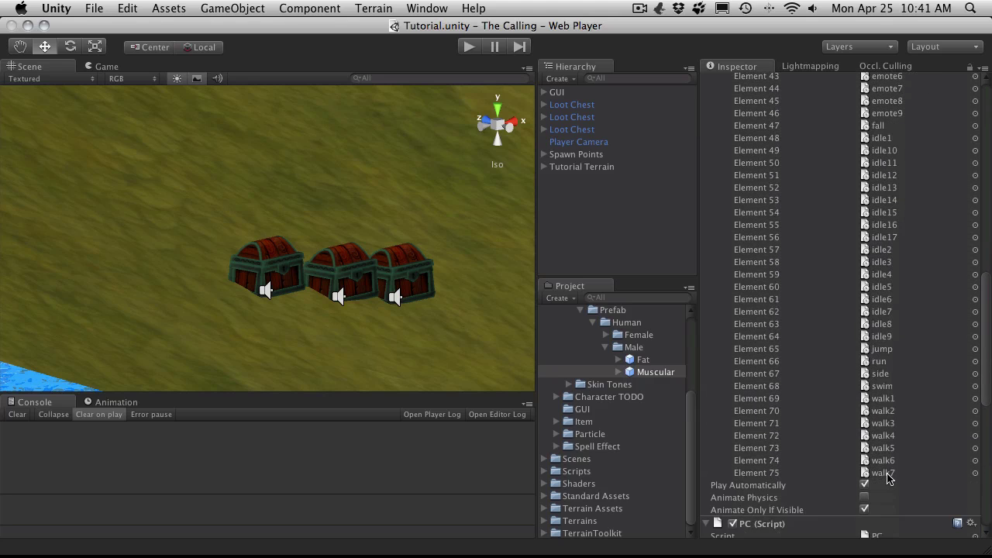
scroll(886, 465, down, 7)
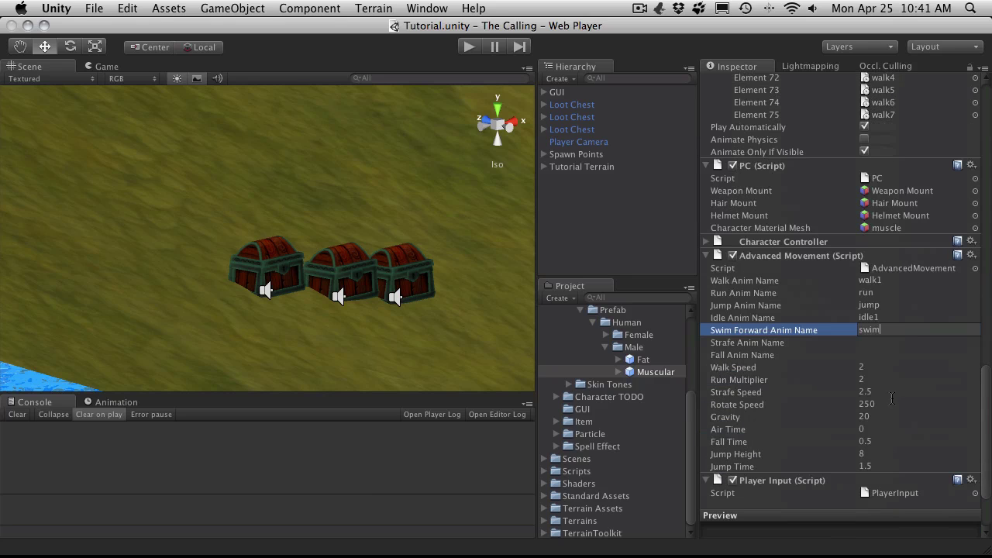
key(Return)
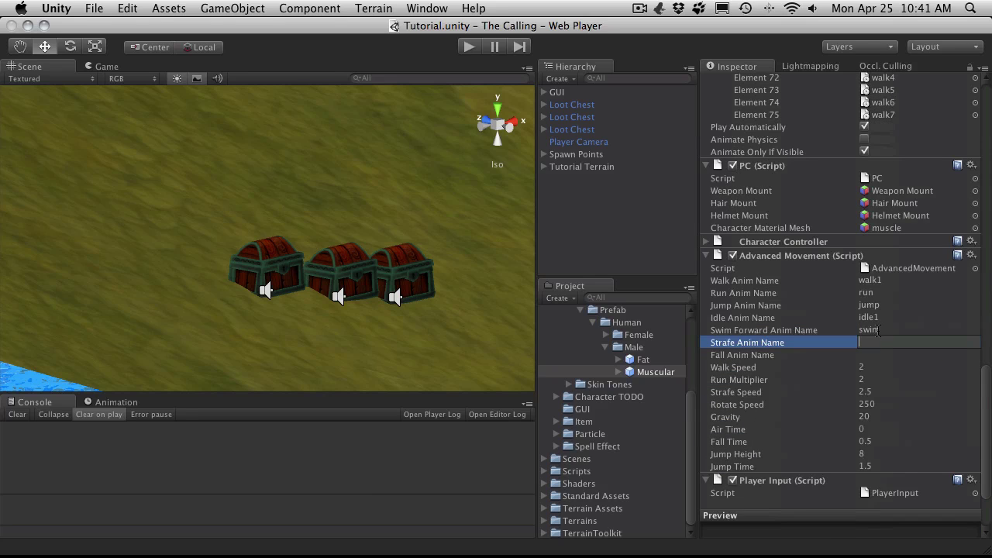
Set the Strafe animation name to side and the Fall animation name to fall.
scroll(879, 332, up, 10)
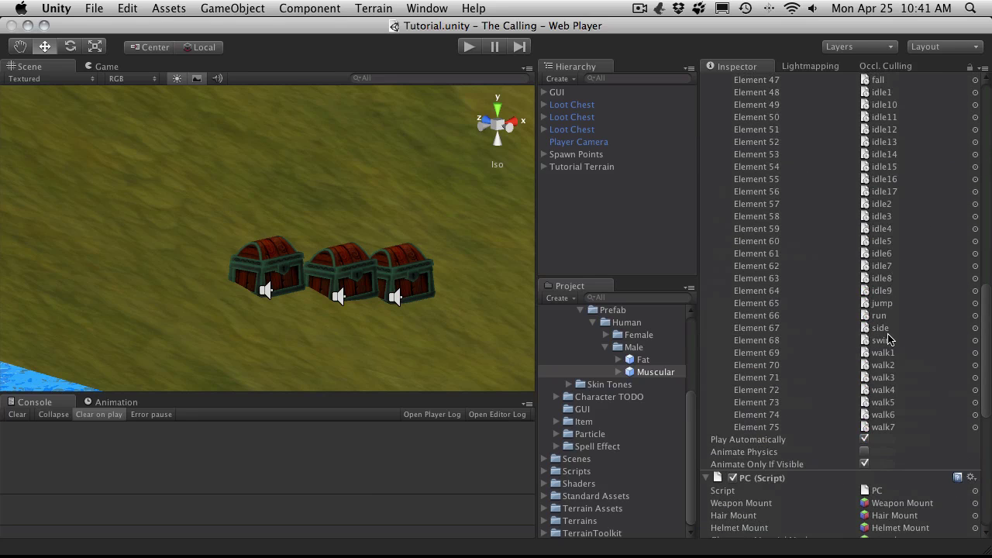
key(Tab)
scroll(888, 347, down, 8)
text(side)
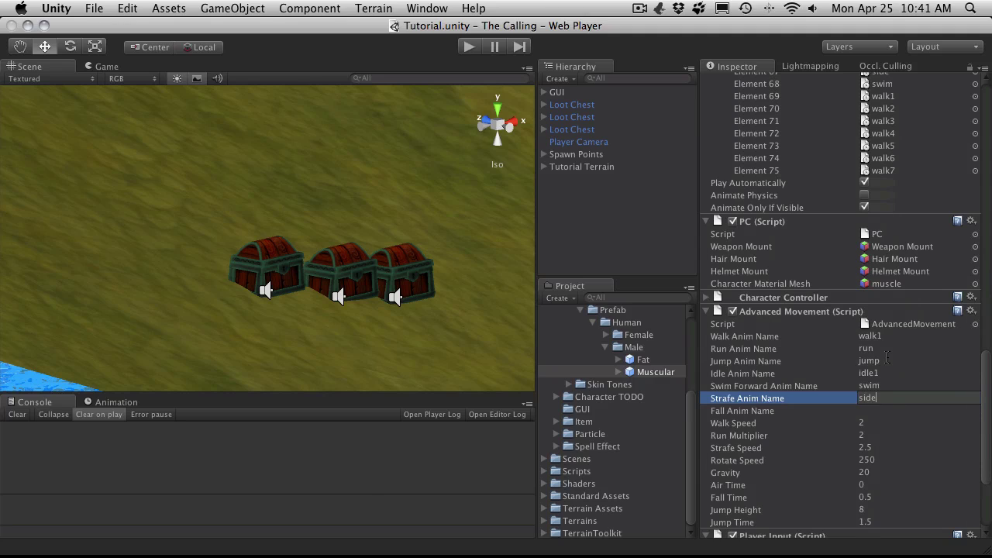
key(Tab)
text(fall)
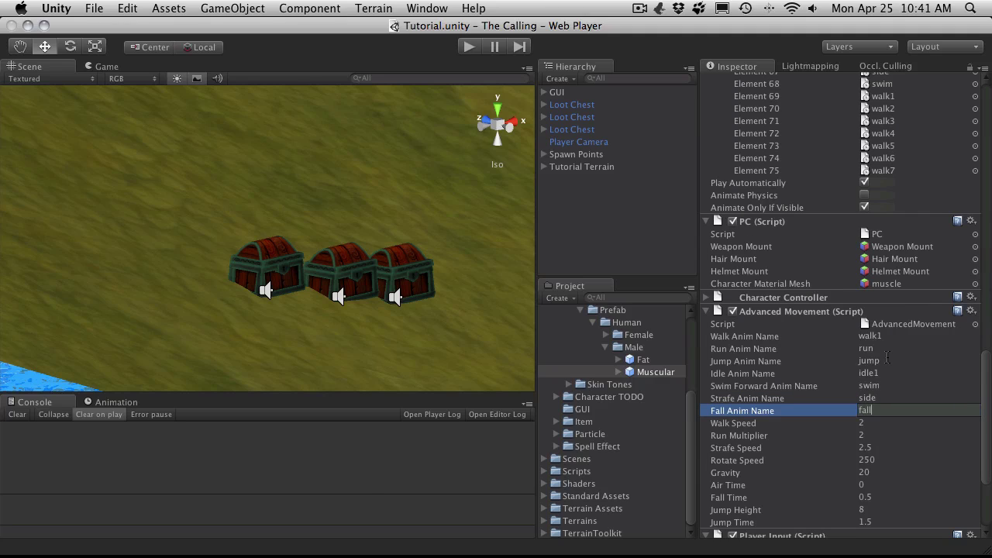
key(Tab)
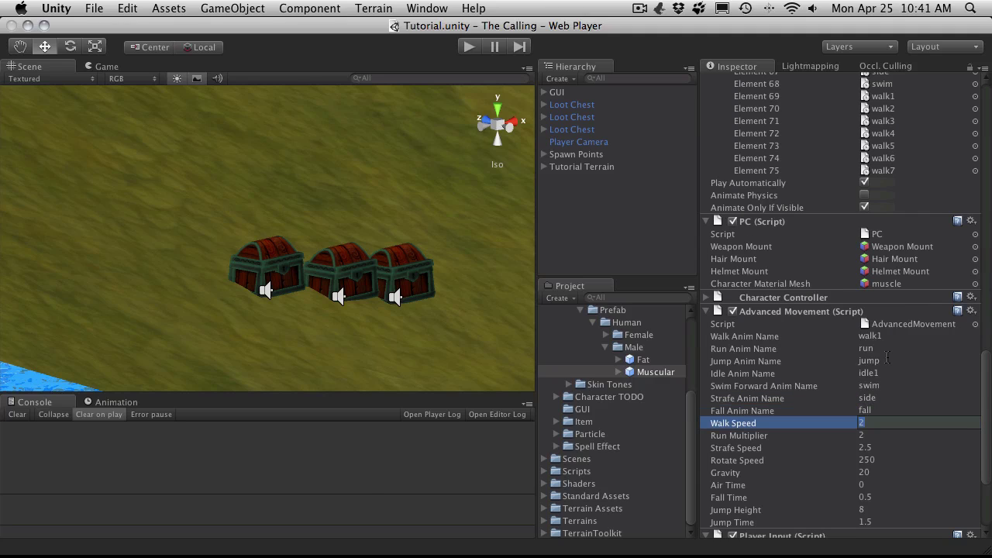
key(Tab)
key(Tab)
key(Tab)
key(Tab)
scroll(916, 392, down, 2)
scroll(916, 391, down, 2)
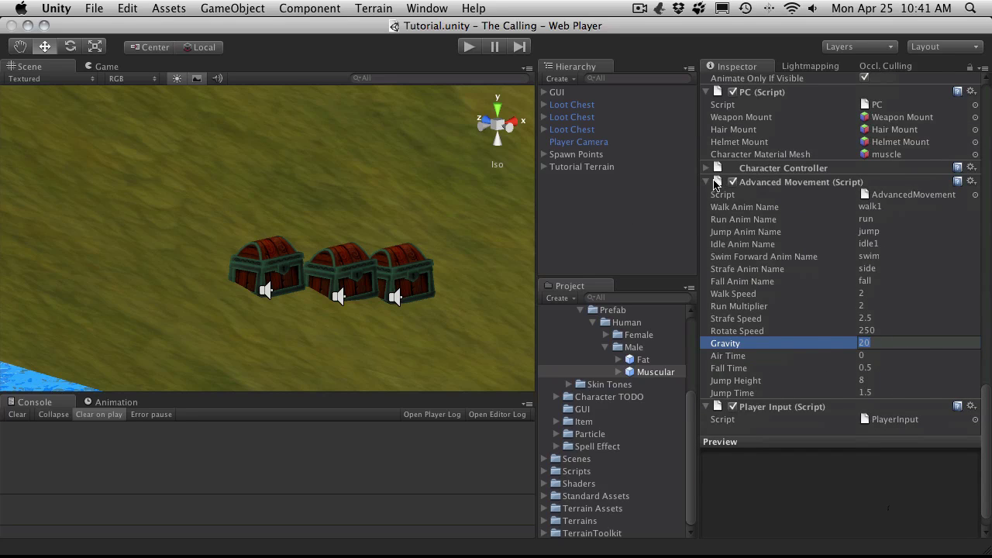
Place a Muscular prefab instance in the scene and collapse the Animation component.
click(714, 183)
scroll(595, 357, up, 2)
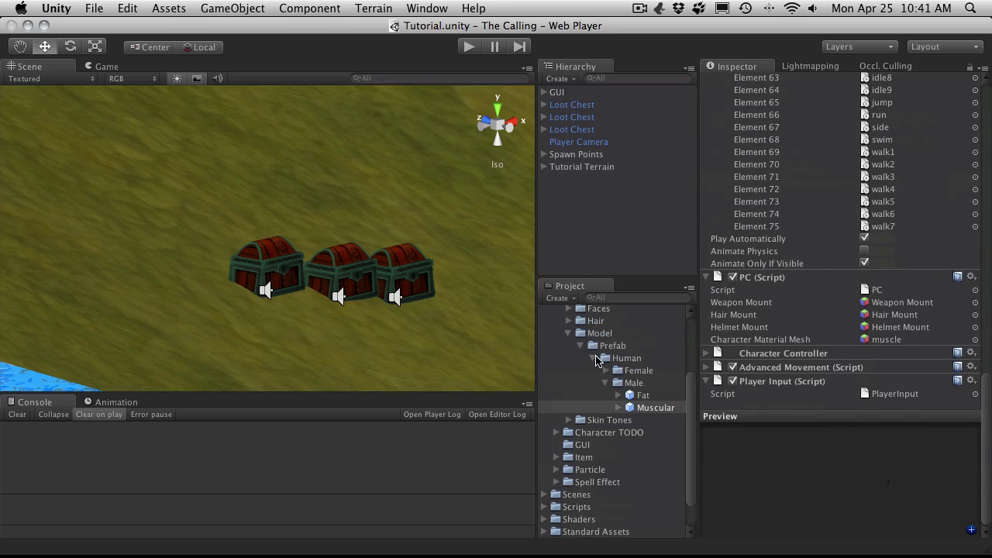
drag(636, 407, 344, 343)
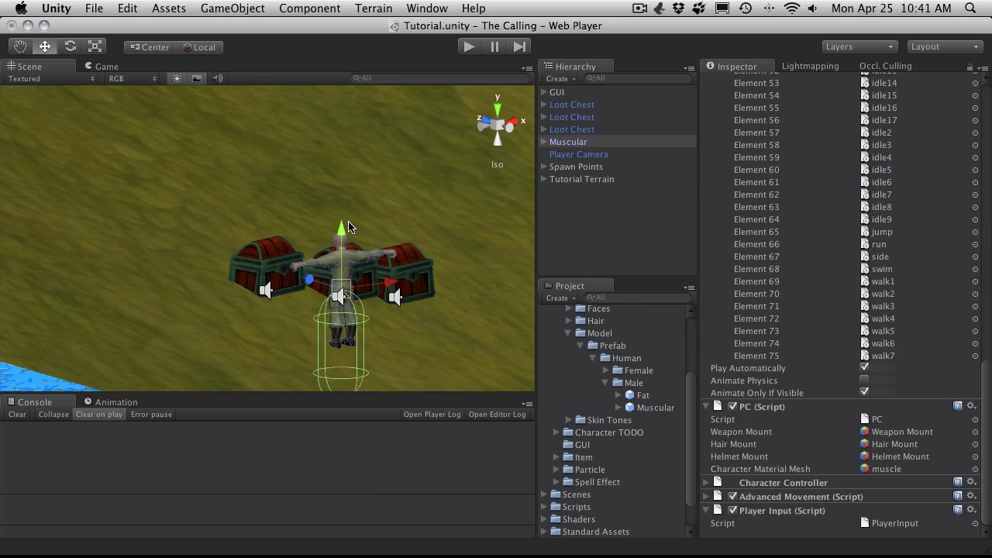
alt+drag(352, 228, 480, 251)
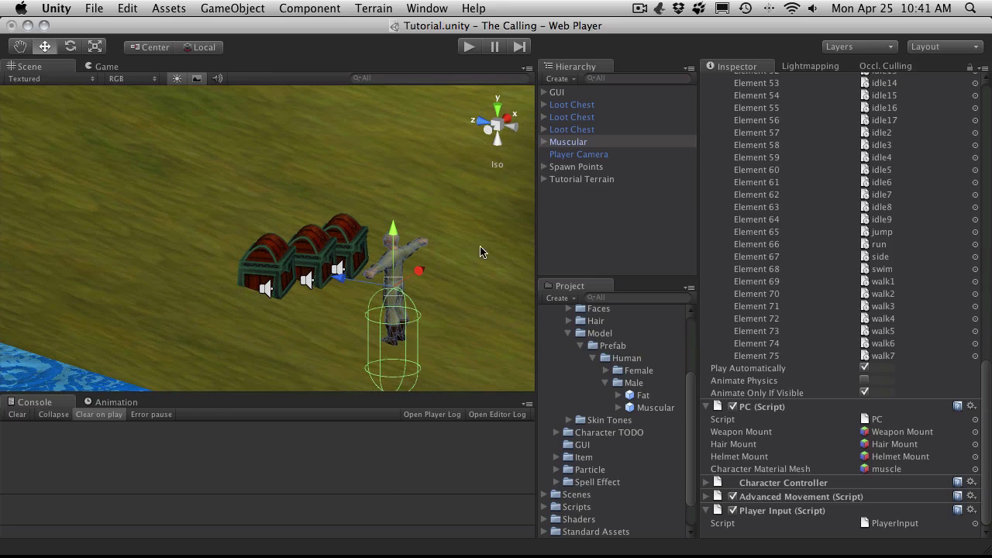
scroll(736, 202, up, 20)
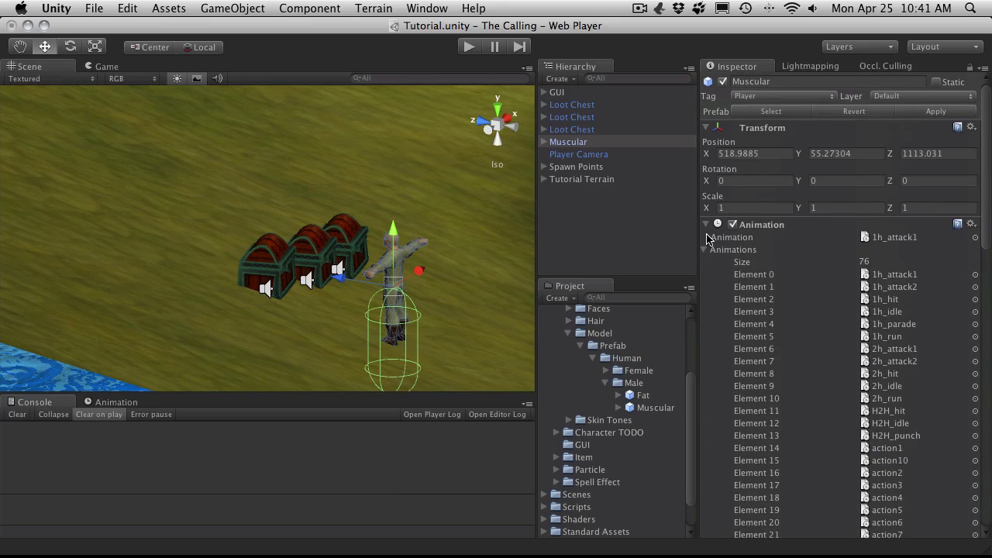
click(705, 249)
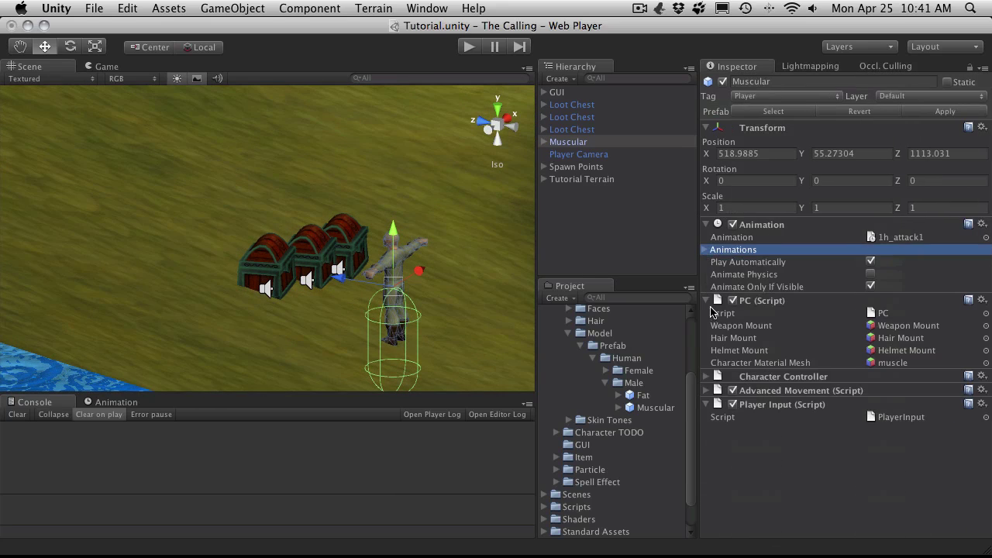
click(706, 224)
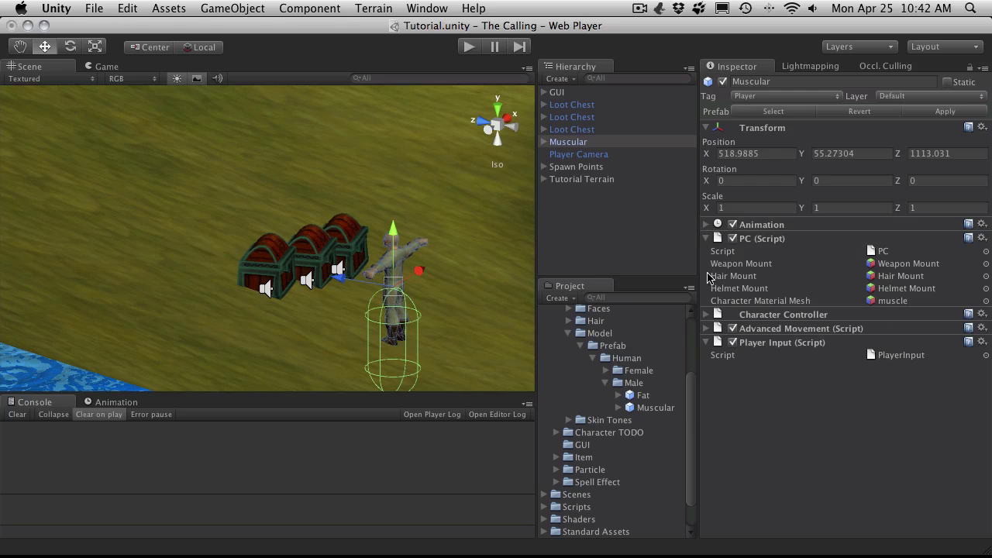
Set the Character Controller's Center Y to 1.
click(706, 313)
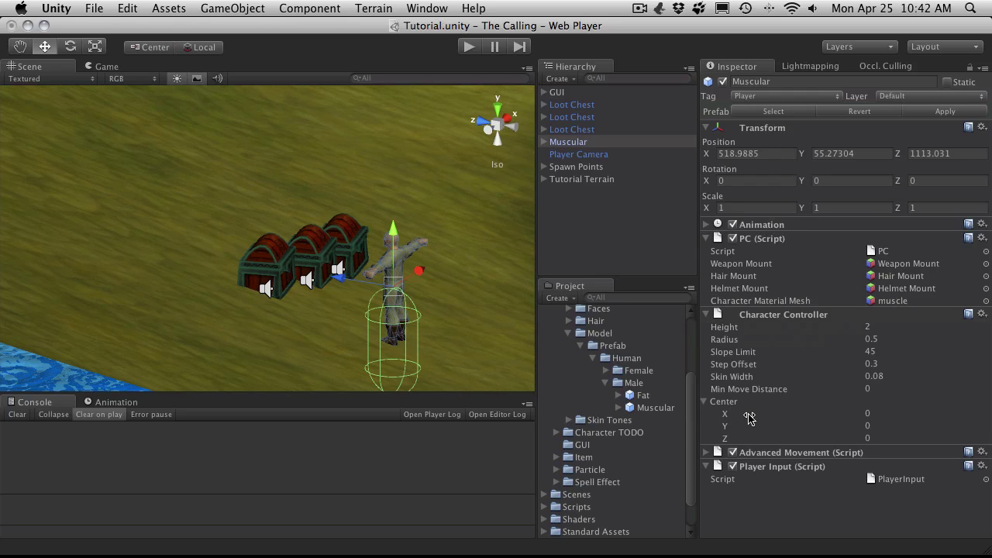
click(738, 426)
drag(738, 426, 759, 426)
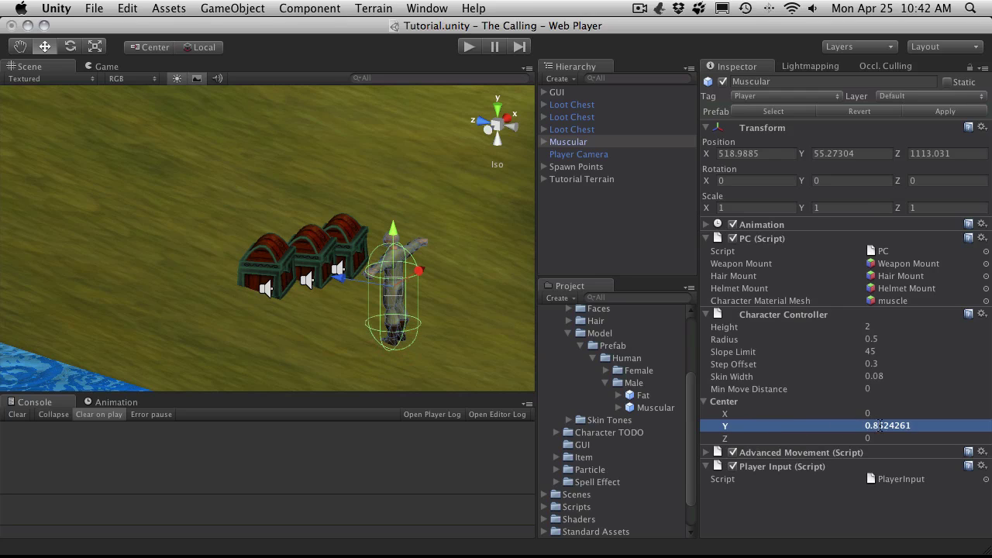
click(880, 426)
text(1)
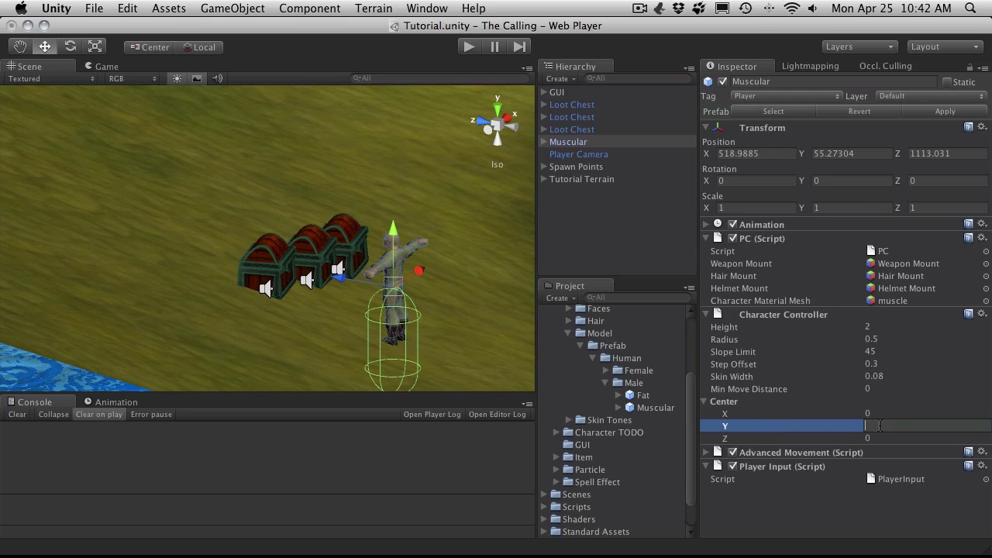
key(Return)
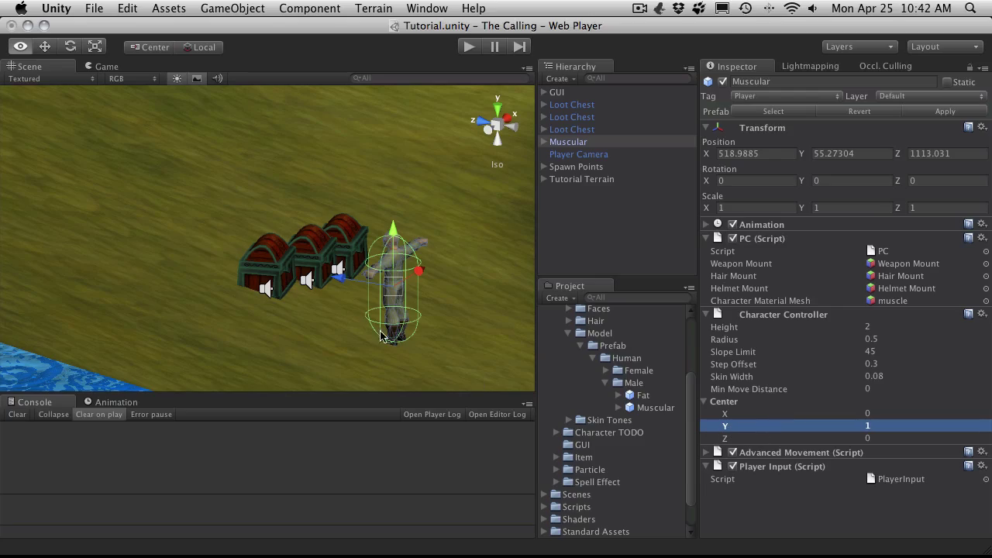
Thin the Character Controller capsule to radius 0.32 so it fits the body.
alt+drag(380, 335, 411, 302)
alt+drag(513, 341, 124, 289)
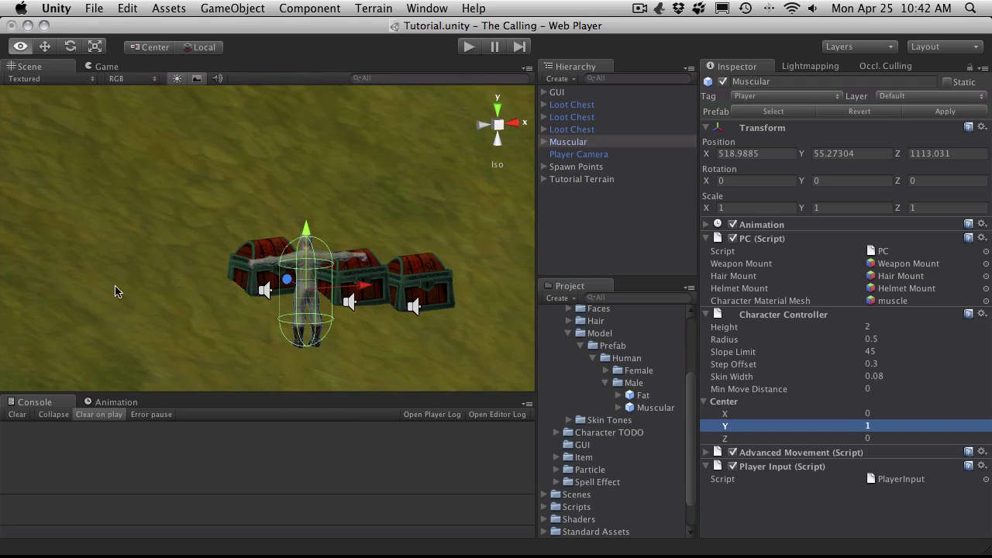
scroll(356, 310, up, 4)
key(f)
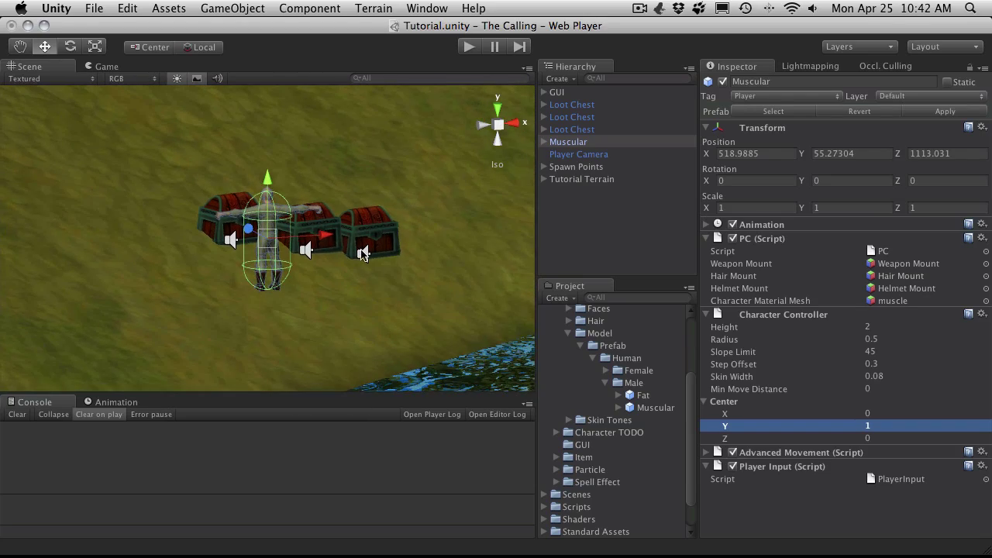
scroll(306, 237, up, 5)
alt+drag(307, 236, 341, 240)
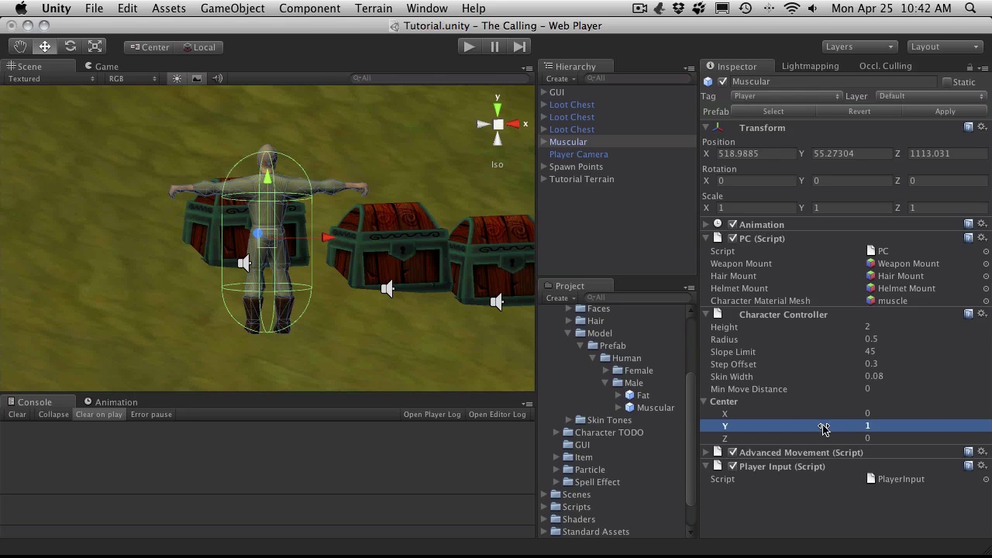
drag(833, 345, 826, 338)
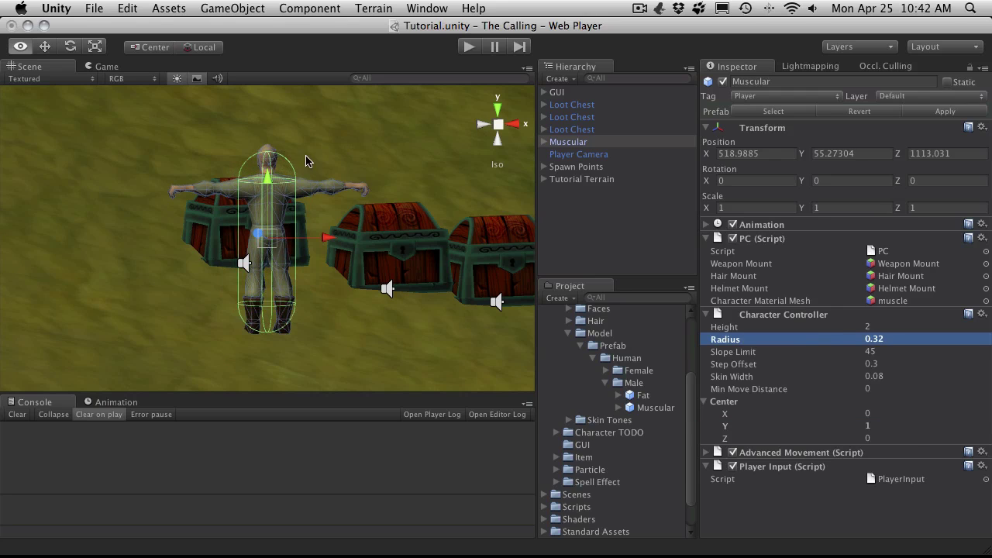
alt+drag(360, 220, 287, 248)
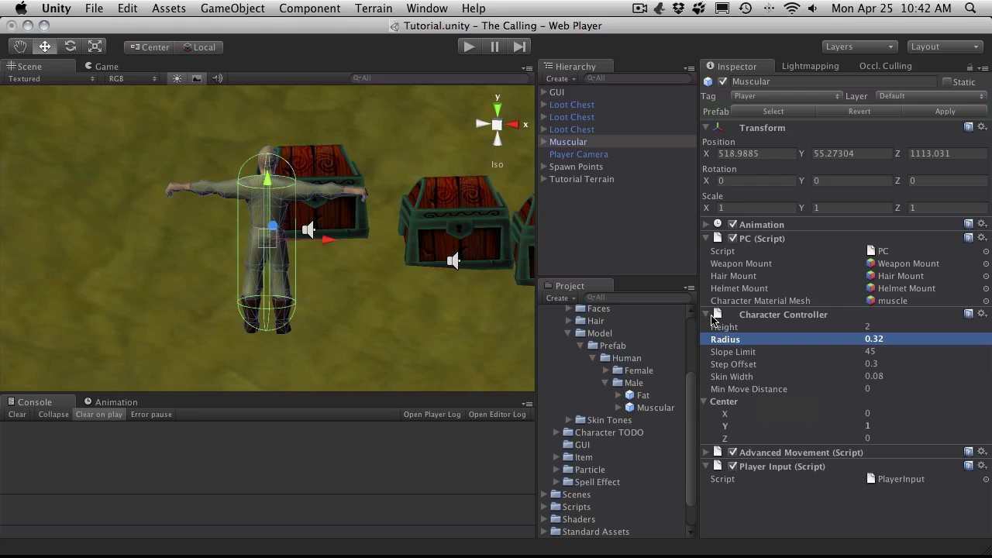
Save the scene and apply the instance's collider changes to the Muscular prefab.
click(706, 314)
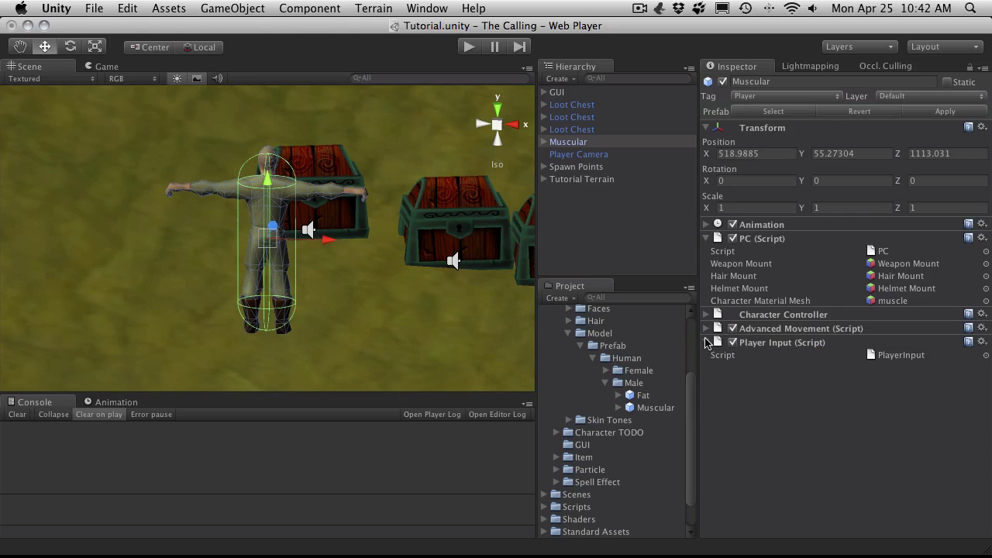
click(706, 342)
click(705, 342)
key(super+s)
click(952, 116)
Delete the Muscular instance and add a fresh copy of the Muscular prefab to the scene.
click(552, 230)
click(571, 141)
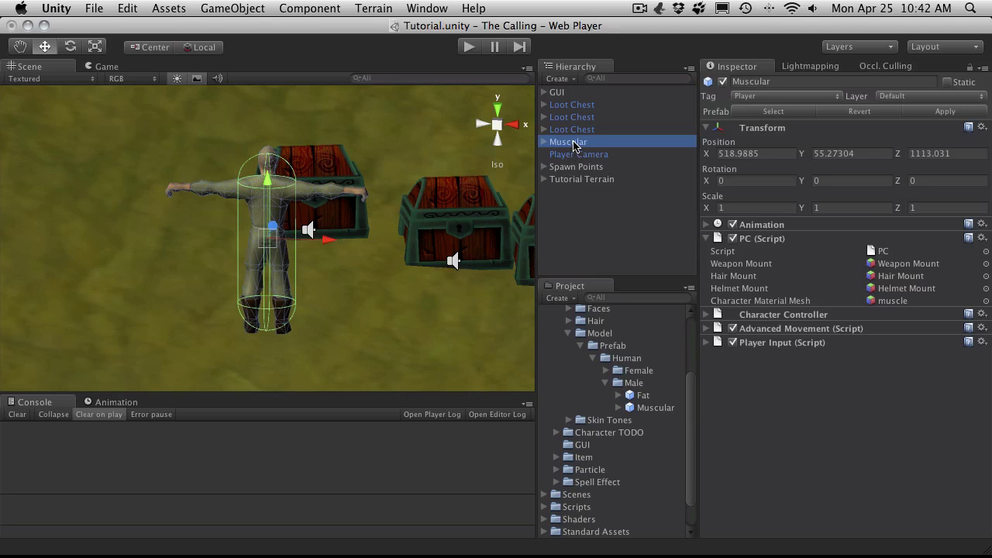
key(super+BackSpace)
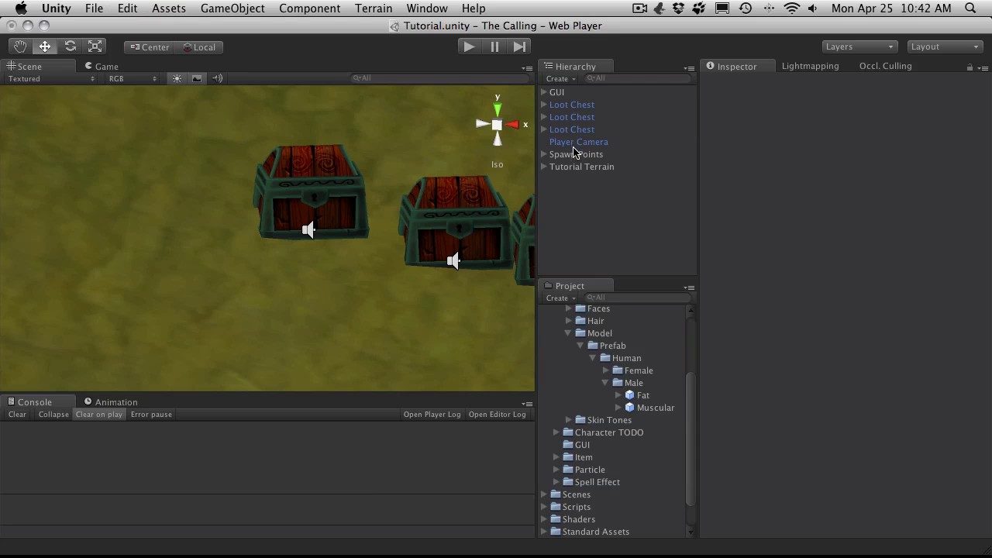
click(643, 409)
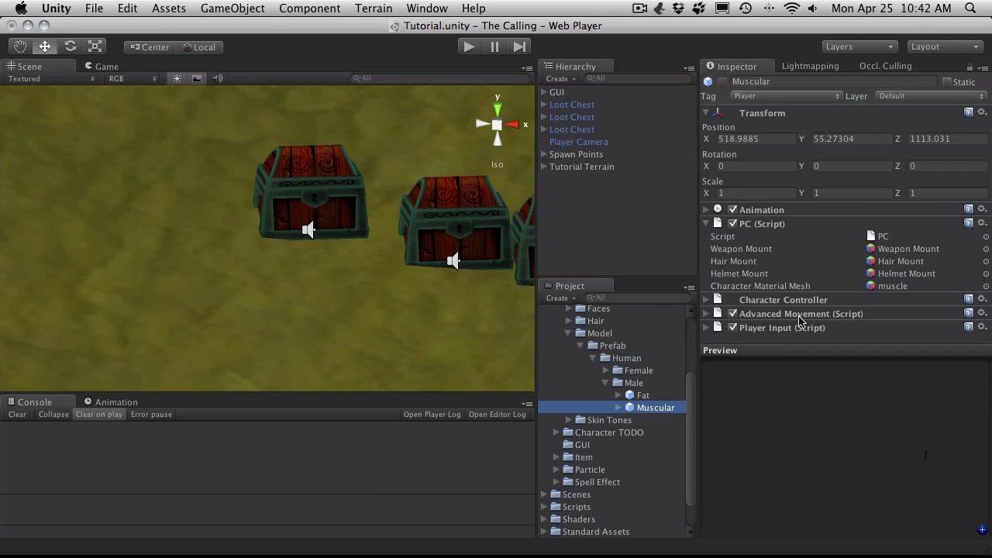
click(706, 301)
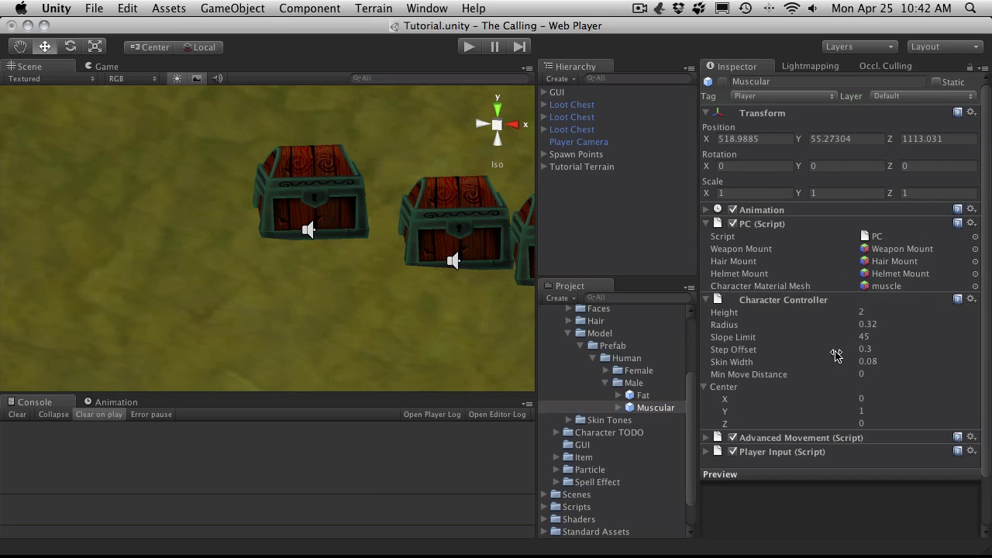
drag(655, 408, 651, 228)
Play the game and run the character uphill, to the chest, toward the water and back, then stop.
click(469, 48)
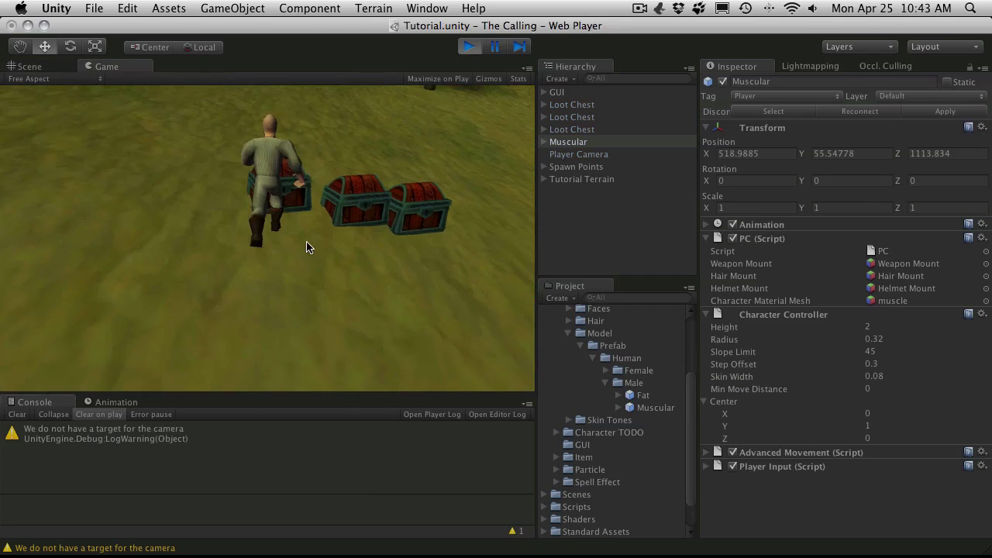
key(a)
key(w)
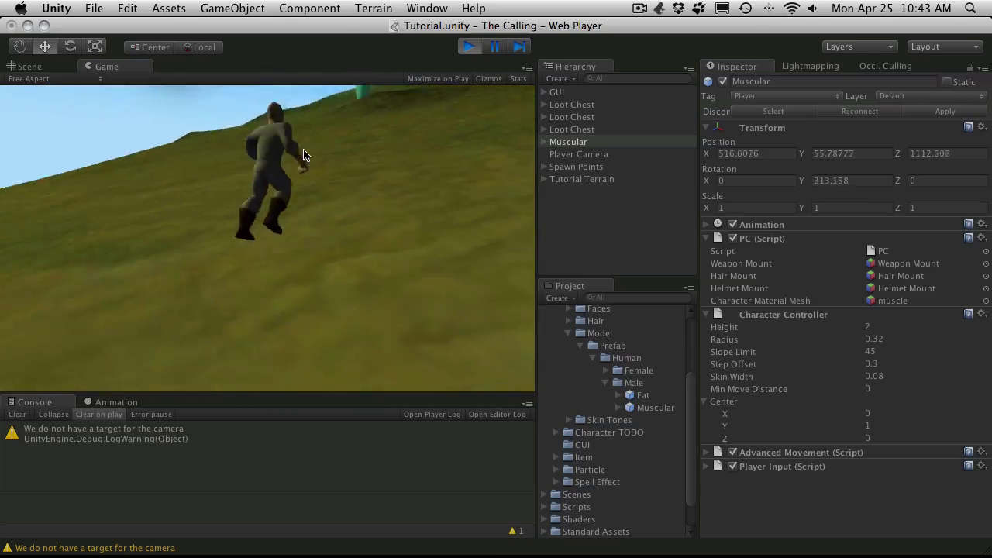
key(a)
key(w)
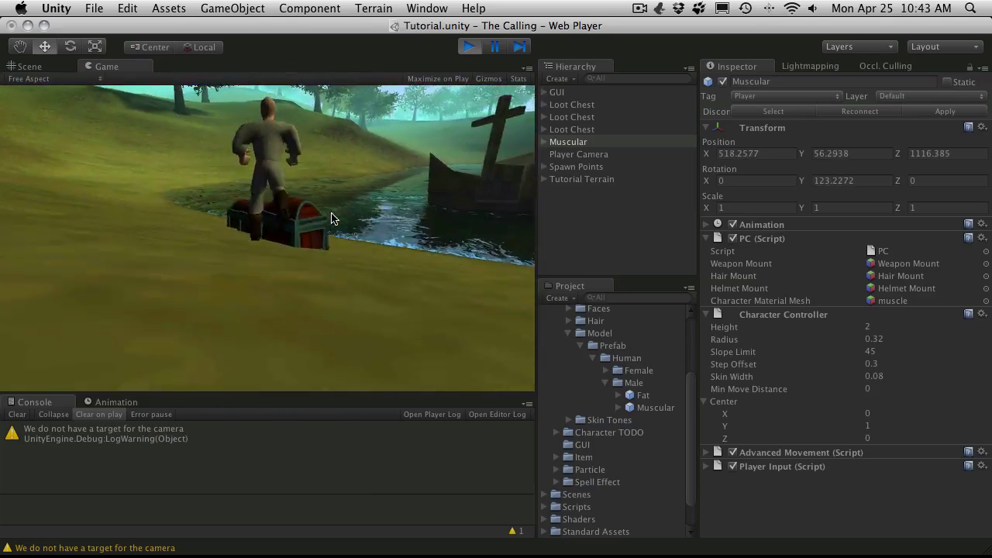
key(d)
key(w)
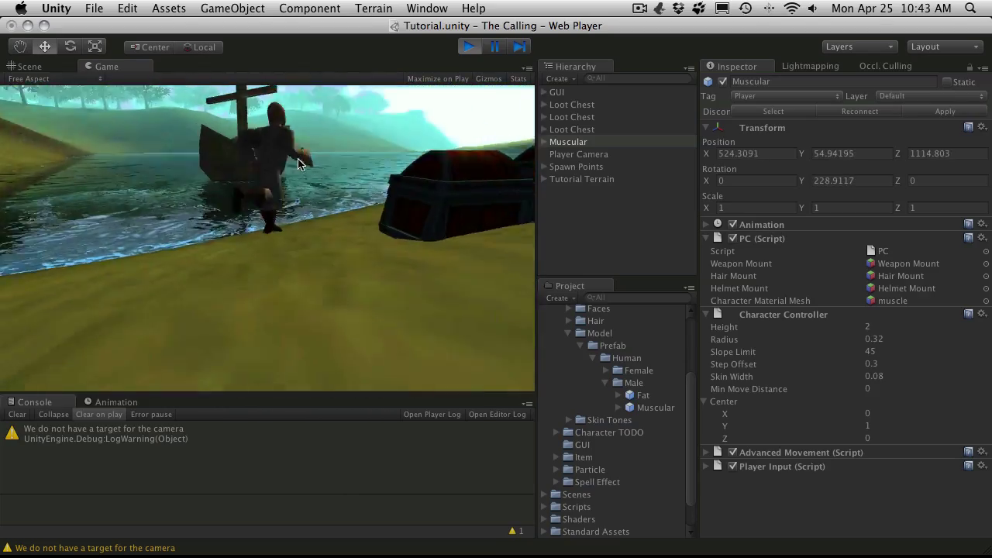
key(a)
key(w)
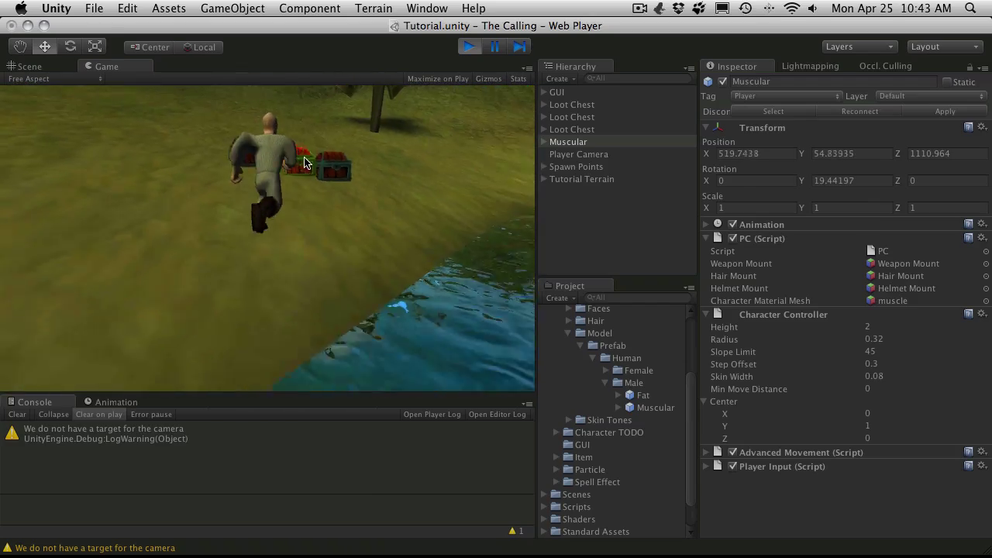
key(s)
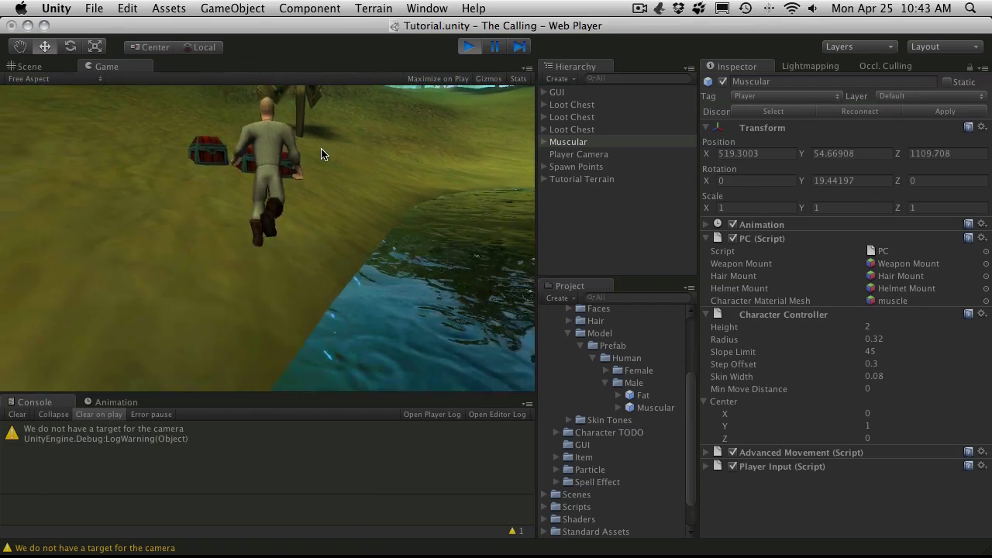
click(470, 48)
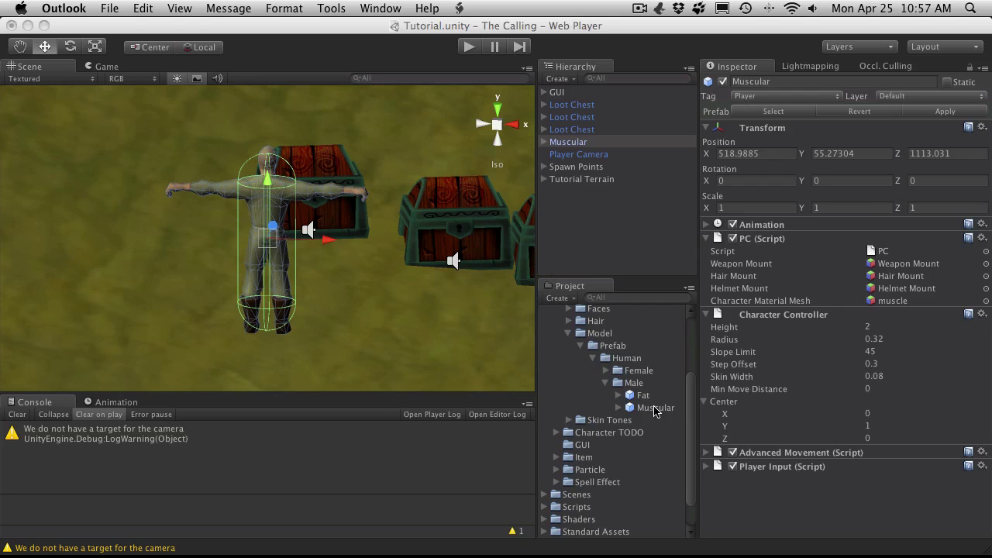
scroll(636, 404, up, 4)
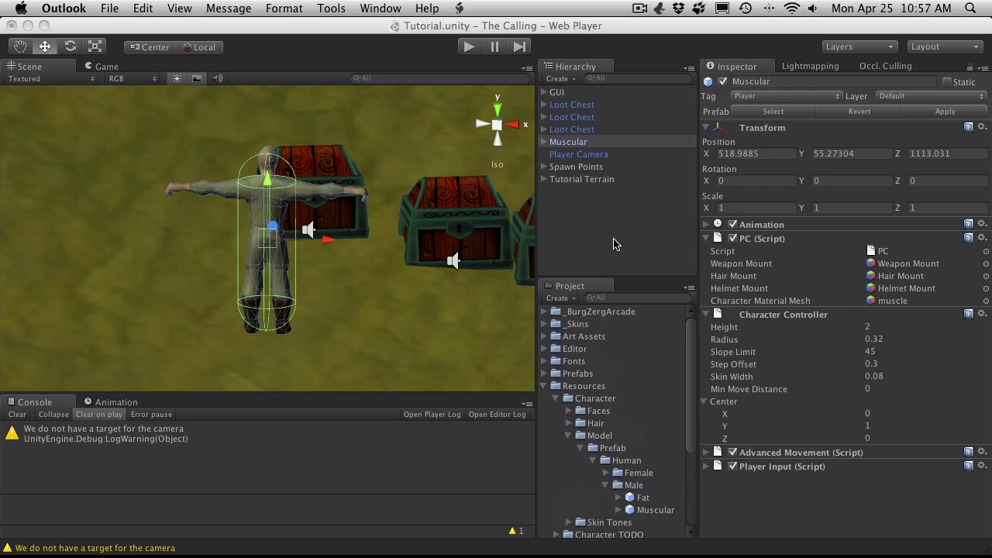
click(602, 154)
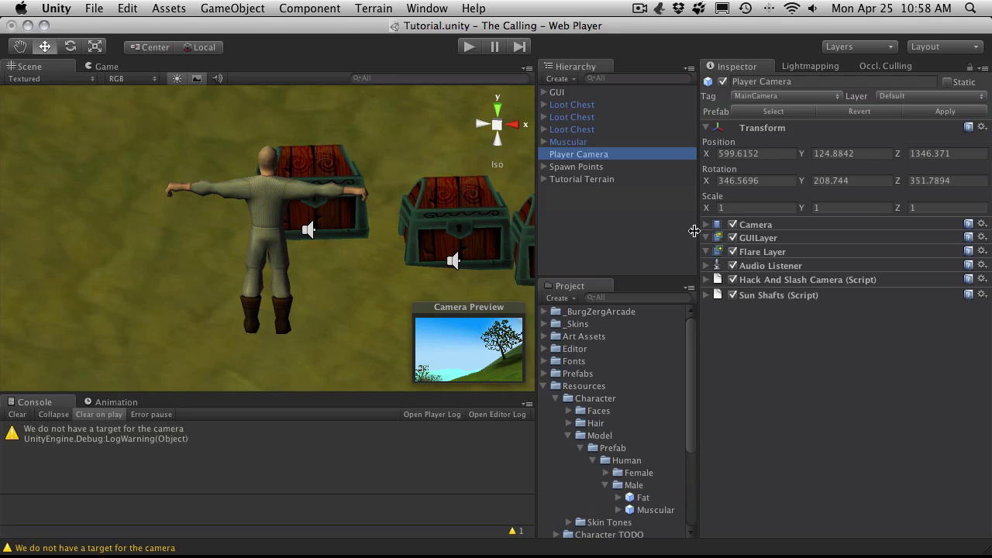
click(706, 280)
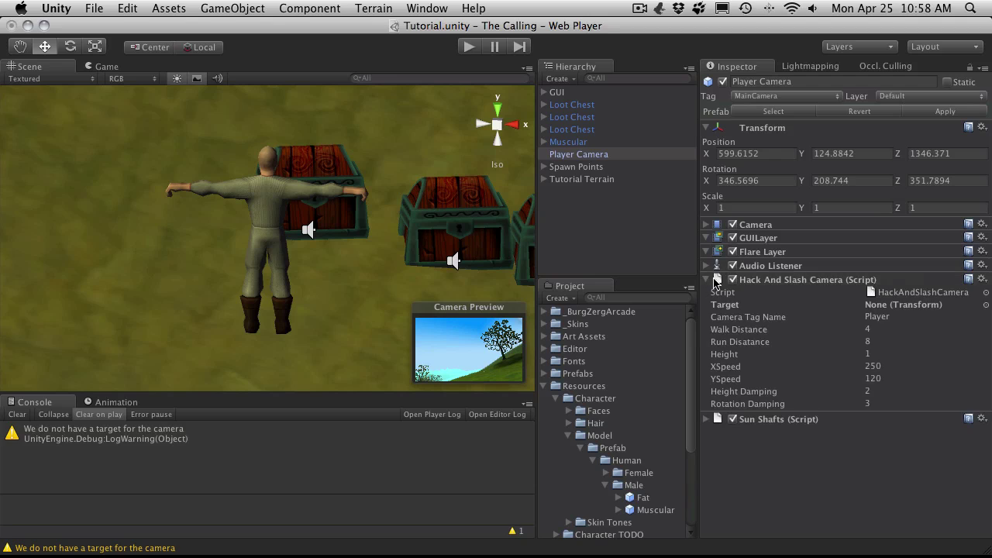
click(572, 144)
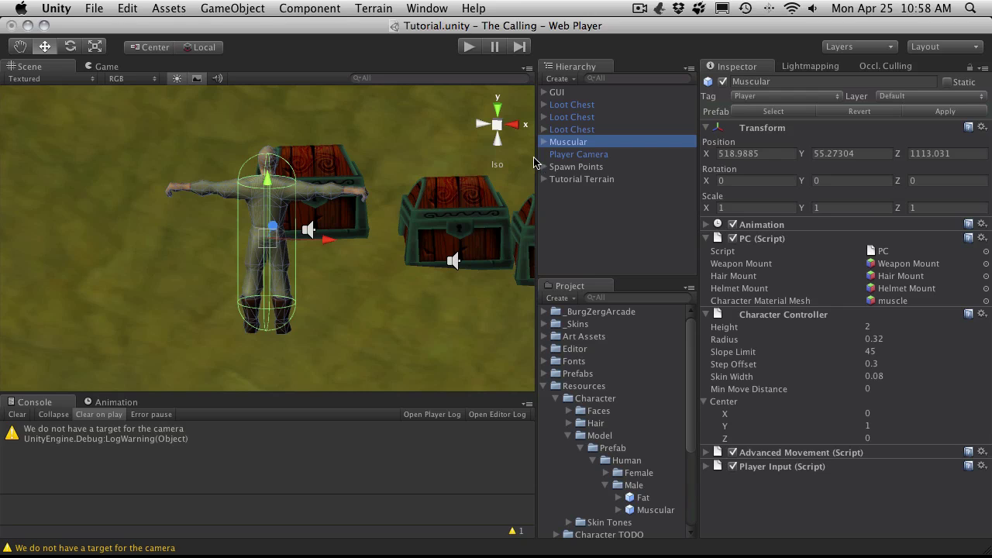
Create an empty object as a child of Muscular and name it Camera Target.
click(544, 143)
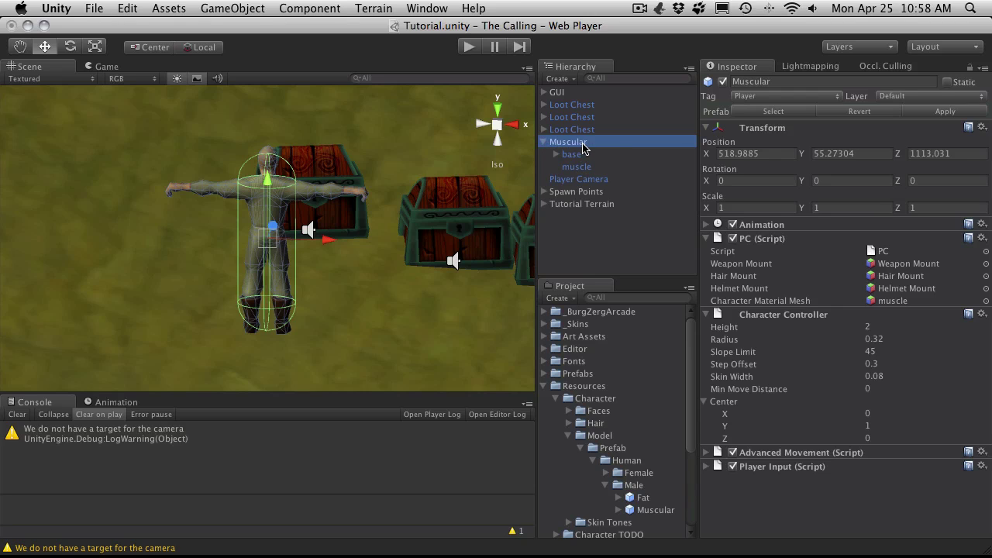
click(217, 9)
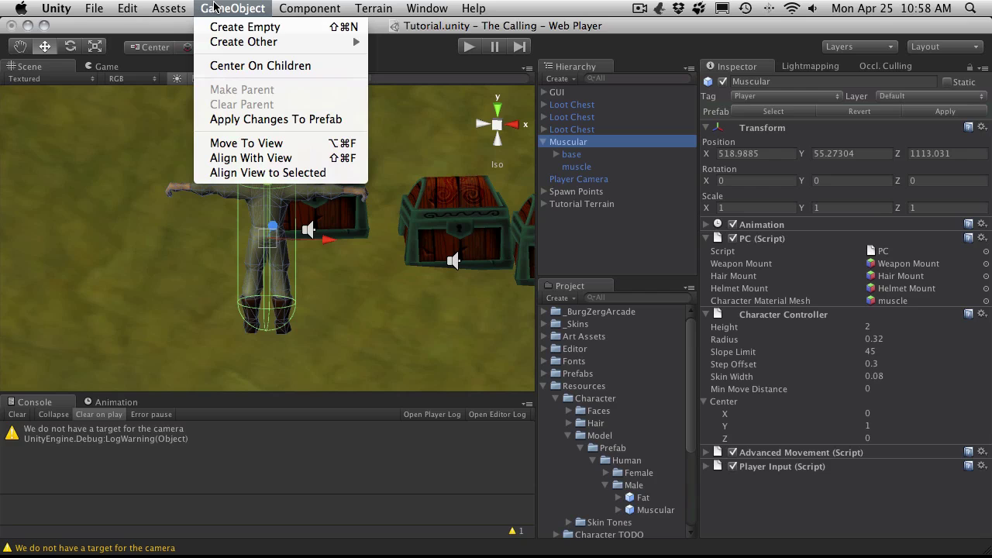
click(221, 28)
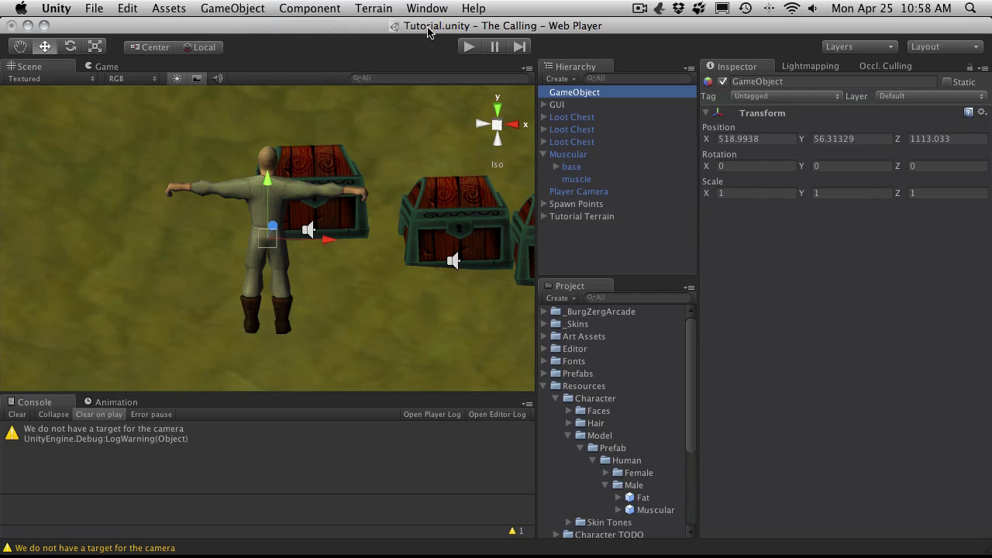
drag(581, 93, 583, 155)
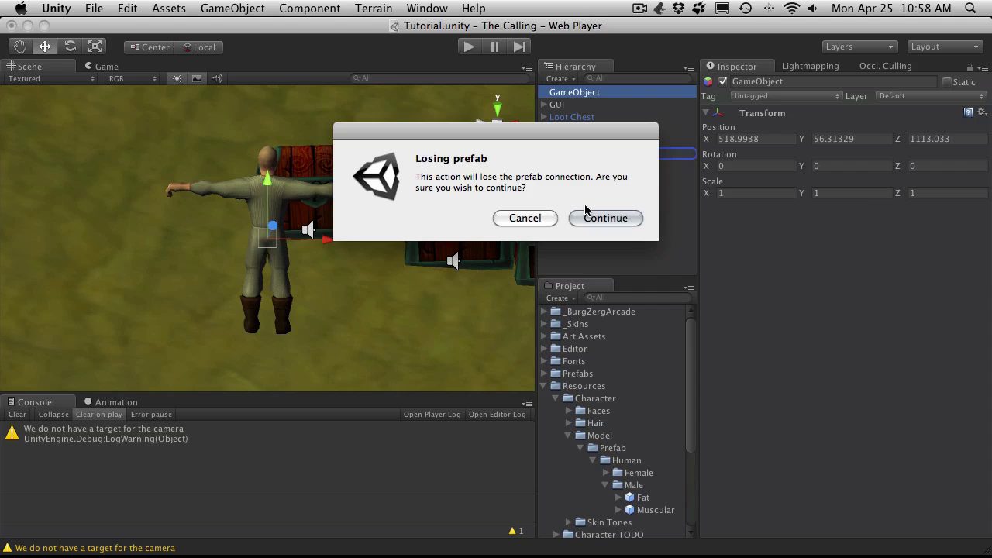
click(605, 219)
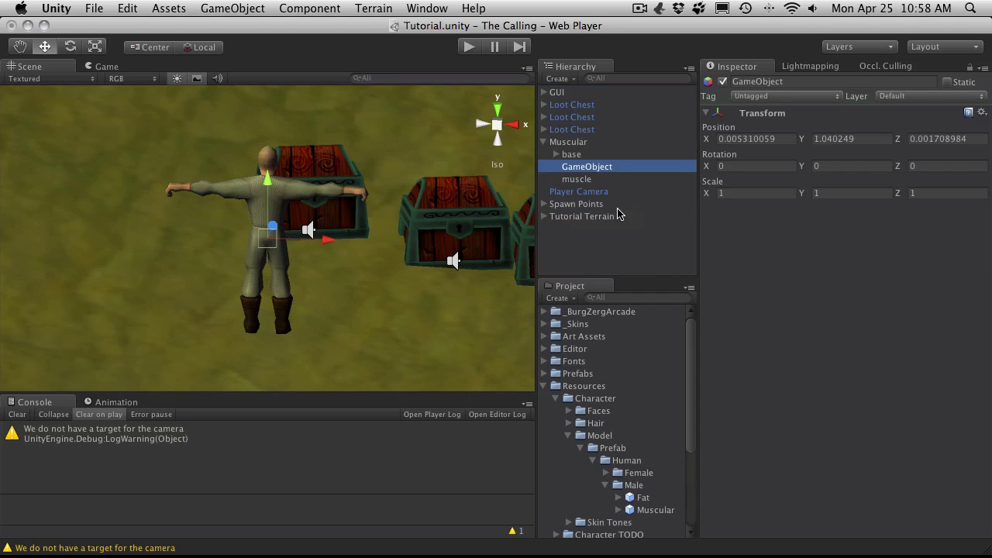
key(Return)
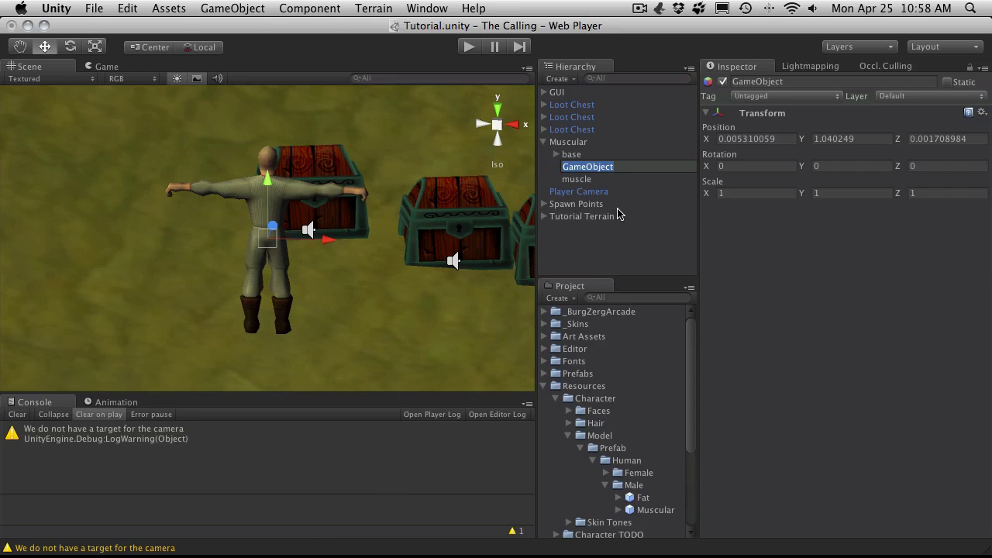
text(camera Target)
key(Return)
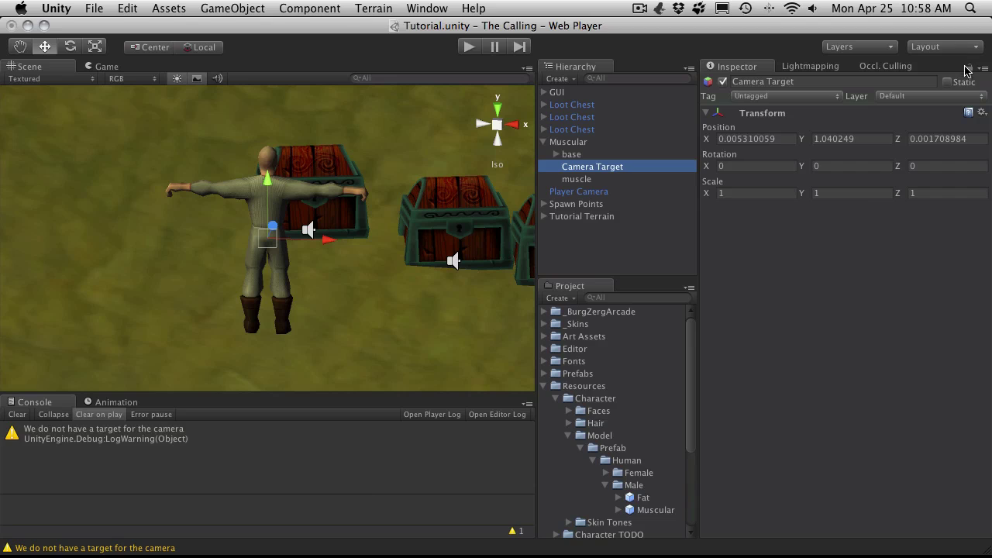
Reset Camera Target's position, then raise it to Y 2.245201 just above the head.
click(977, 112)
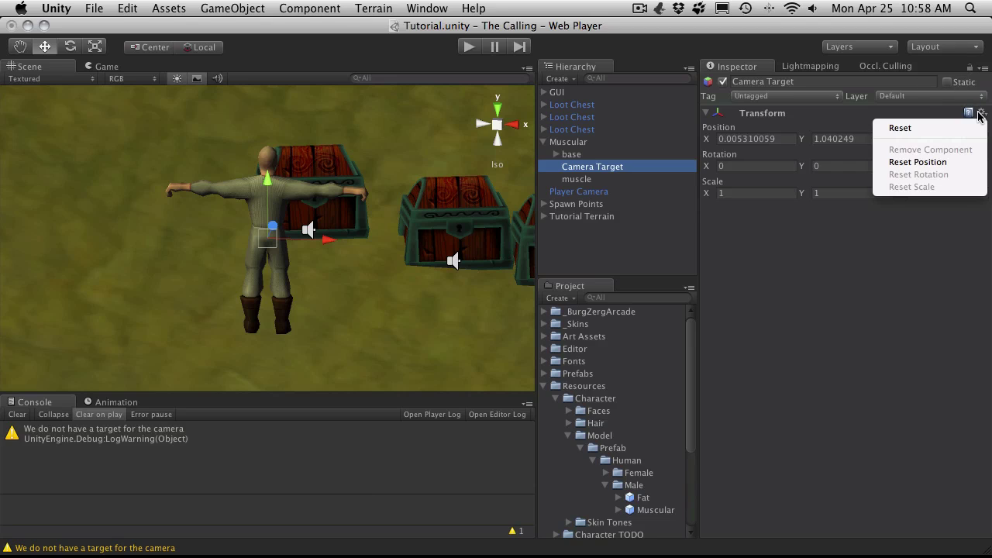
click(961, 167)
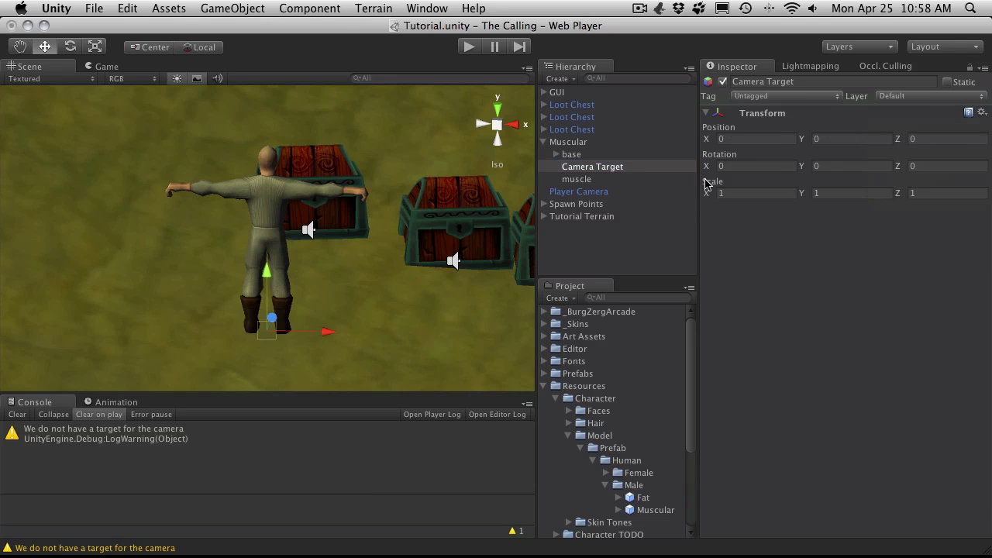
click(578, 170)
drag(264, 279, 287, 81)
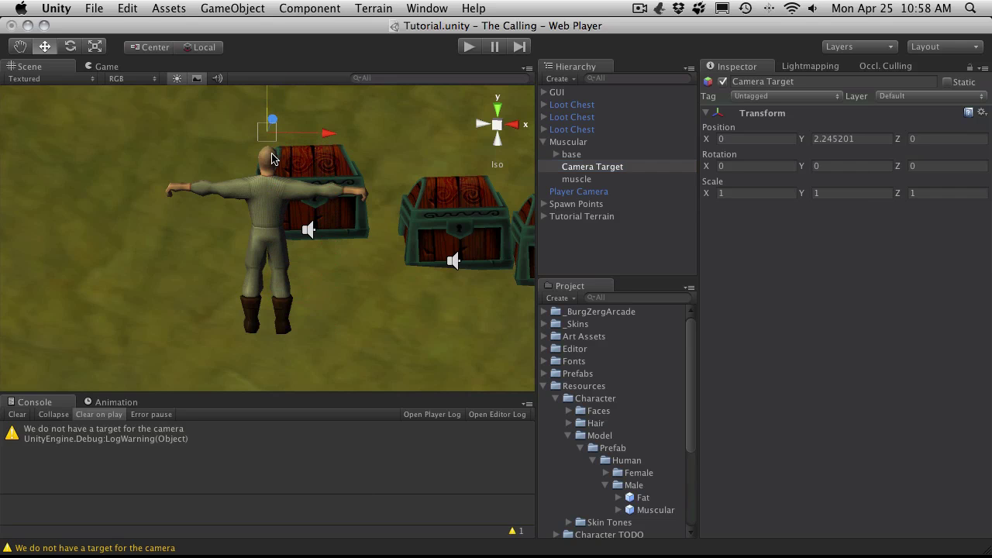
scroll(272, 163, down, 1)
alt+drag(264, 152, 292, 115)
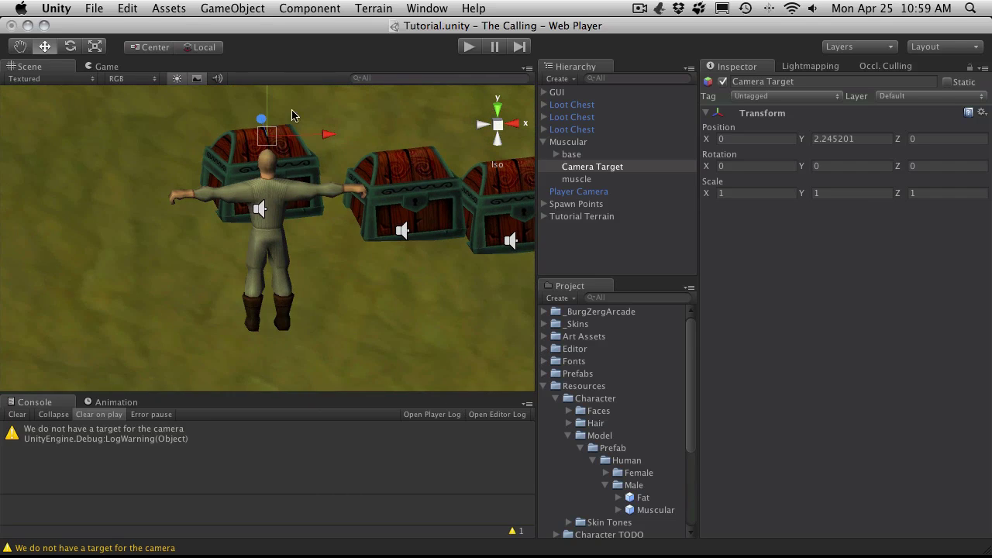
Add a Camera Target tag in Element 2 of the Tag Manager, then reopen the object's tag list.
click(799, 96)
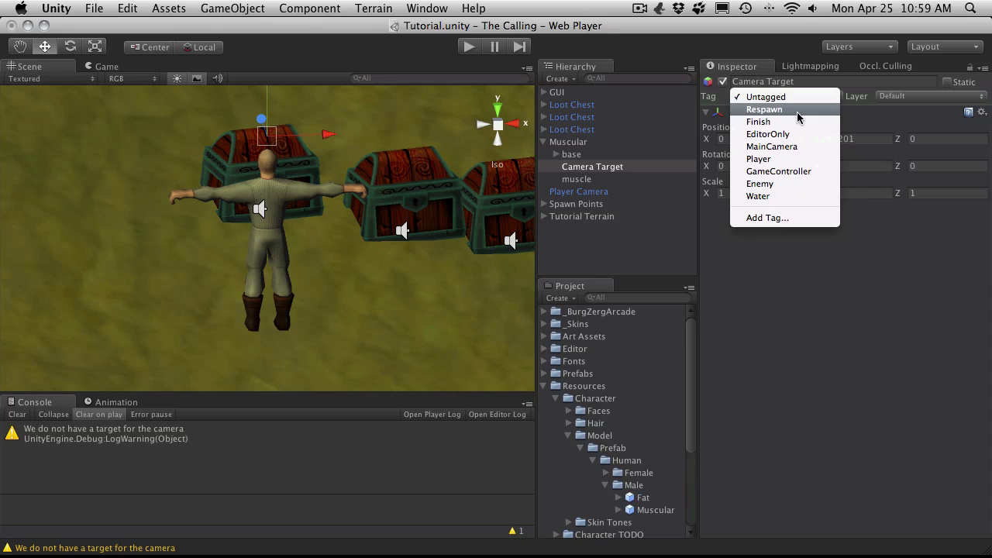
click(777, 220)
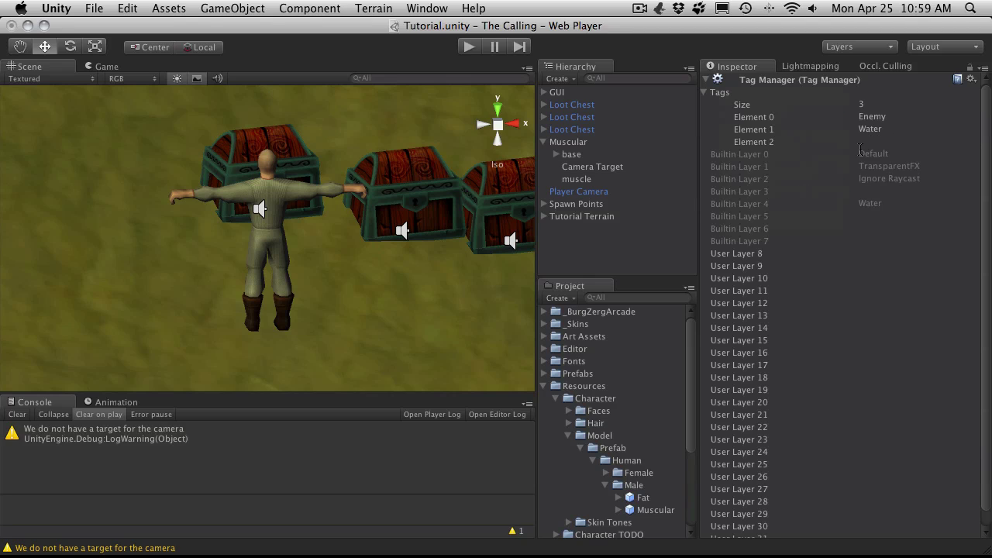
click(879, 142)
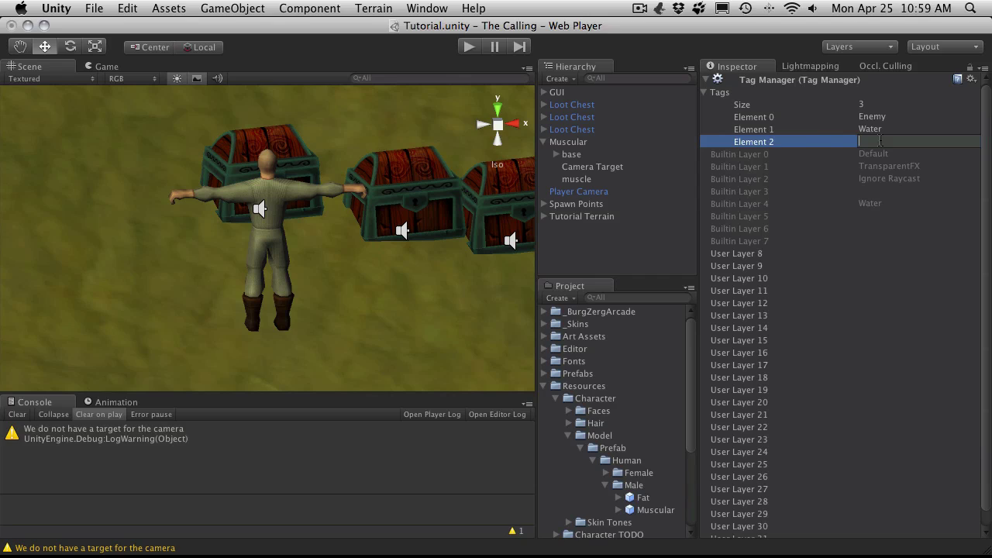
text(Camera Target)
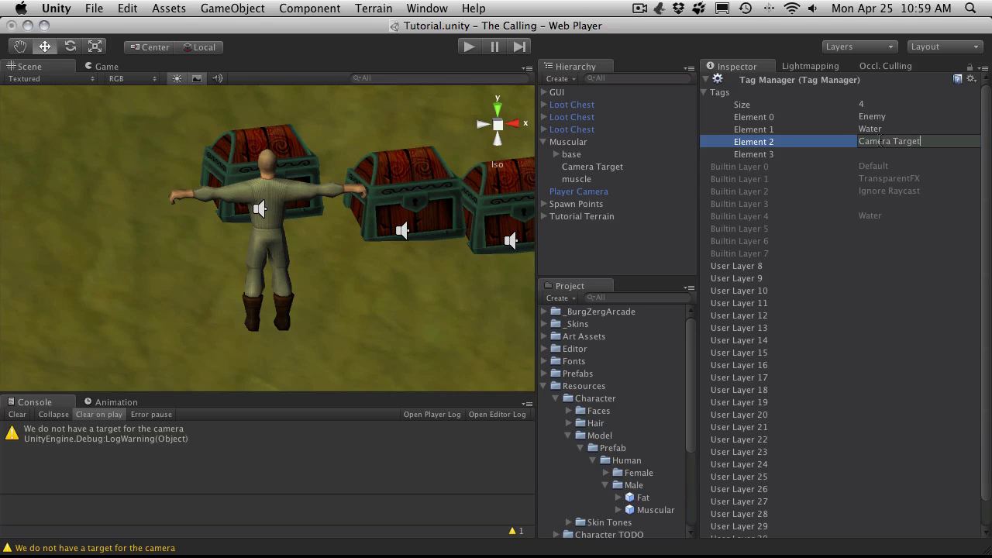
key(Return)
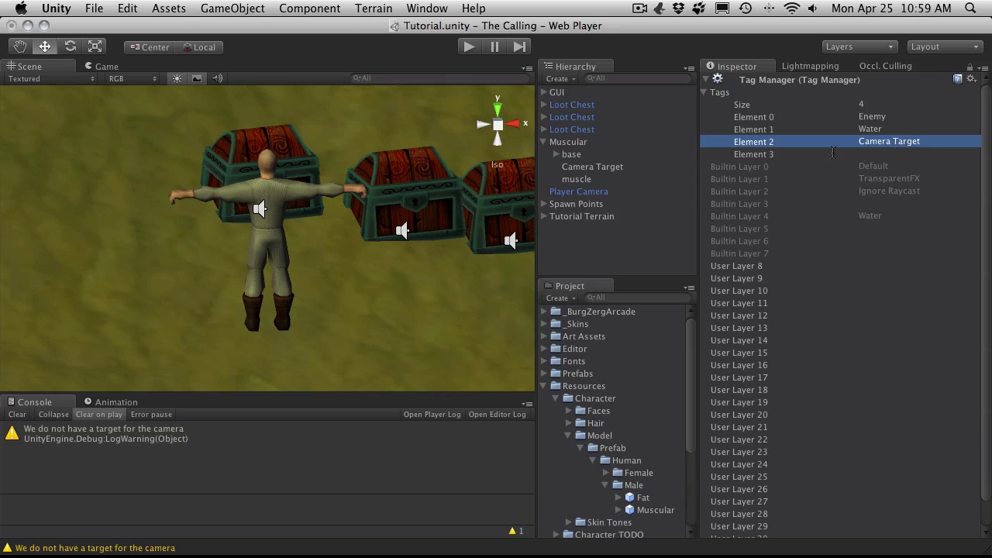
click(590, 167)
click(805, 96)
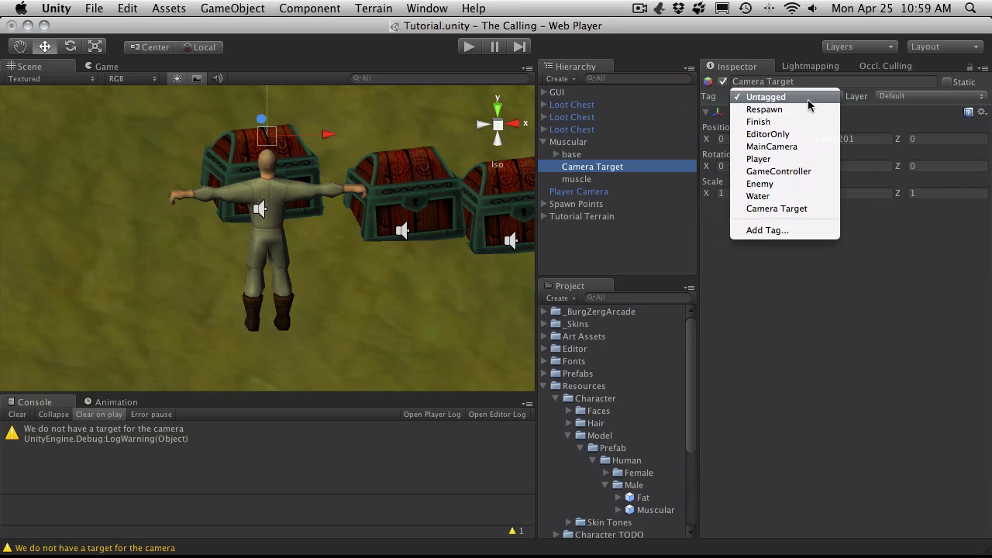
Tag the object Camera Target and change the Player Camera's Camera Tag Name from Player to Camera Target.
click(797, 209)
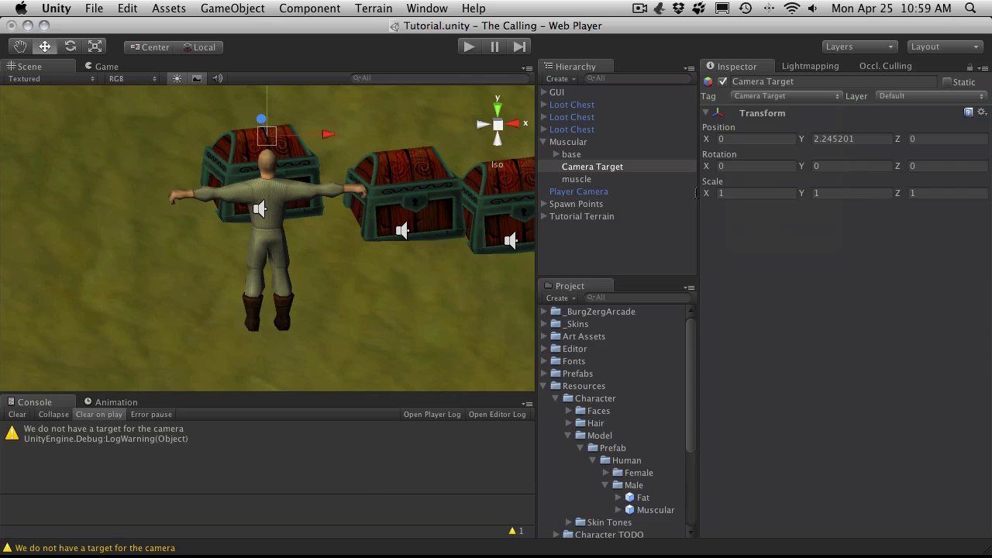
click(613, 193)
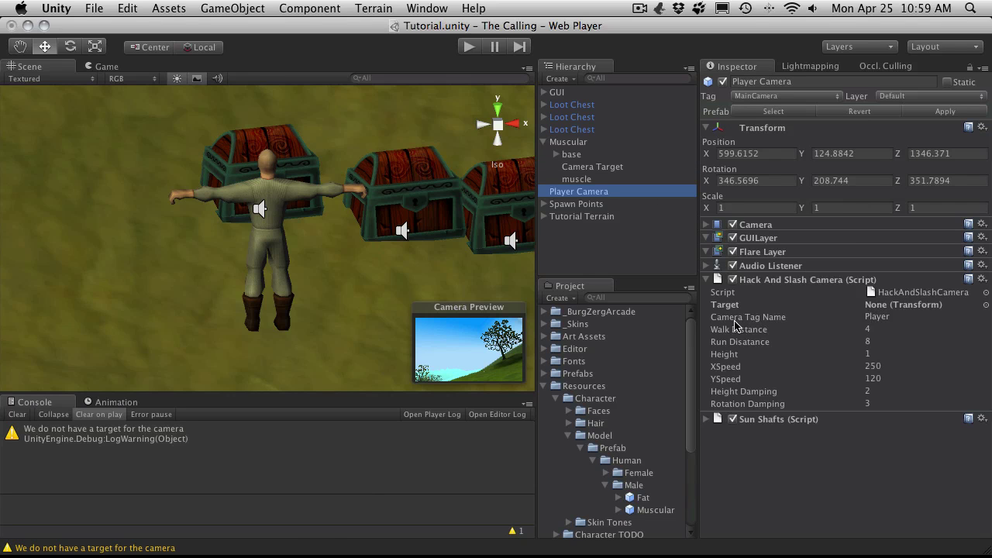
click(883, 319)
double_click(883, 319)
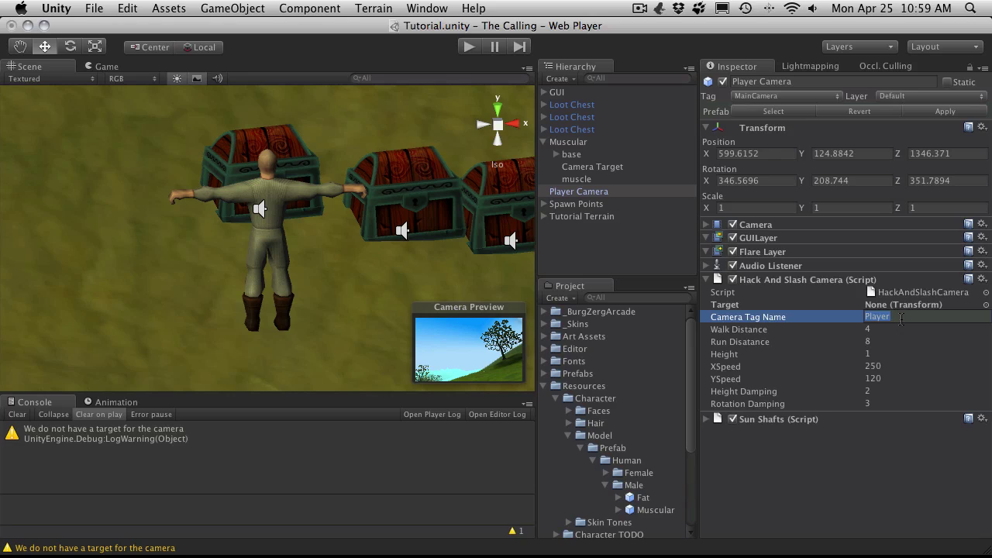
text(C)
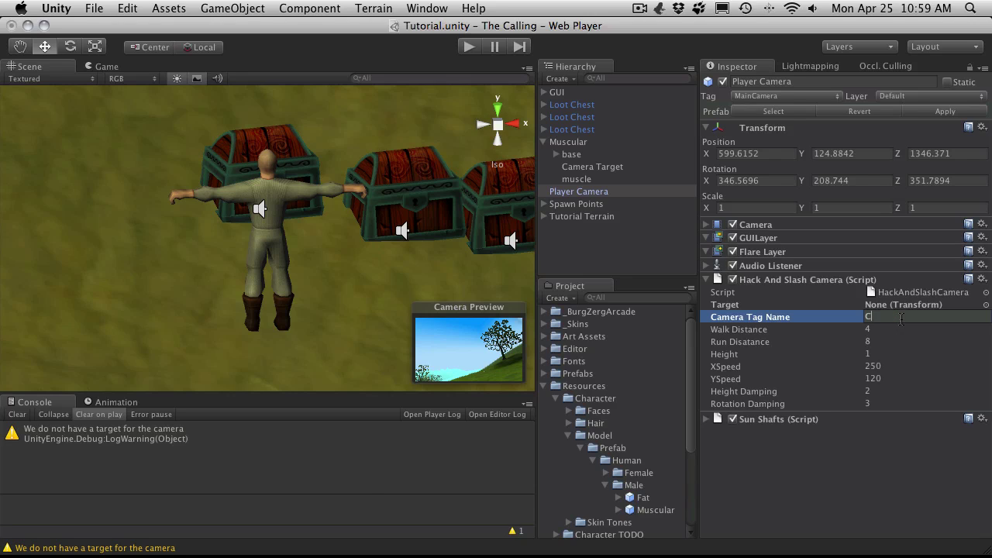
text(amera Target)
key(Return)
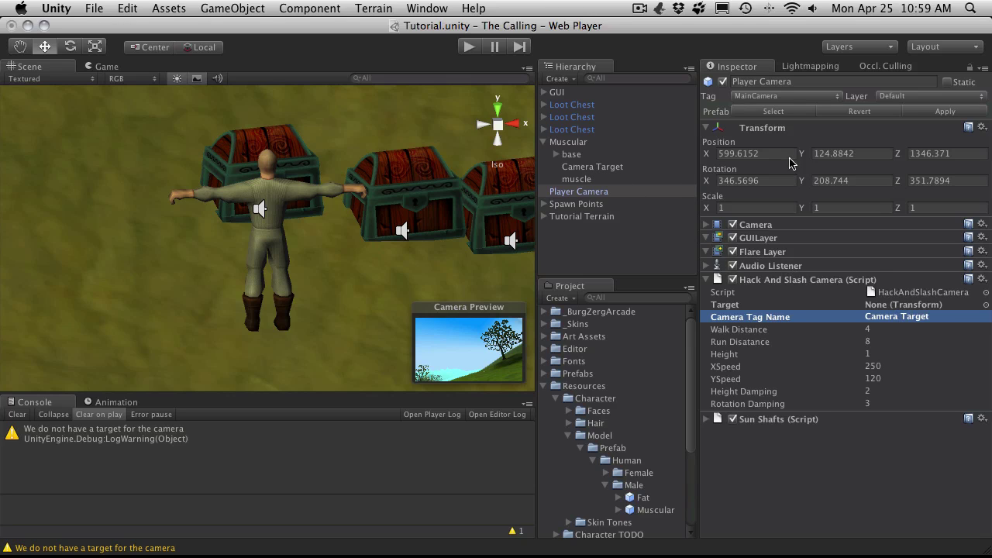
click(593, 168)
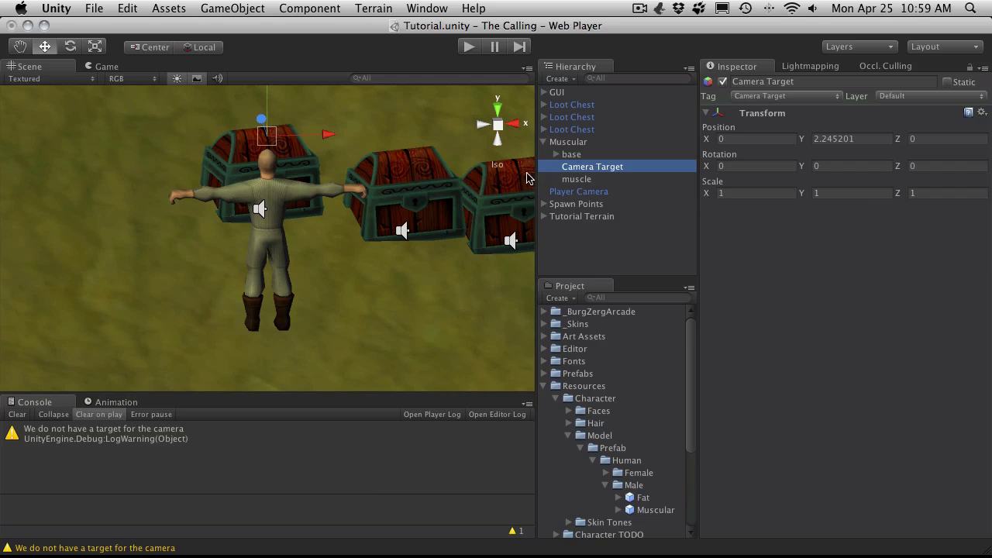
Start Play mode to test how the camera follows the character.
click(468, 47)
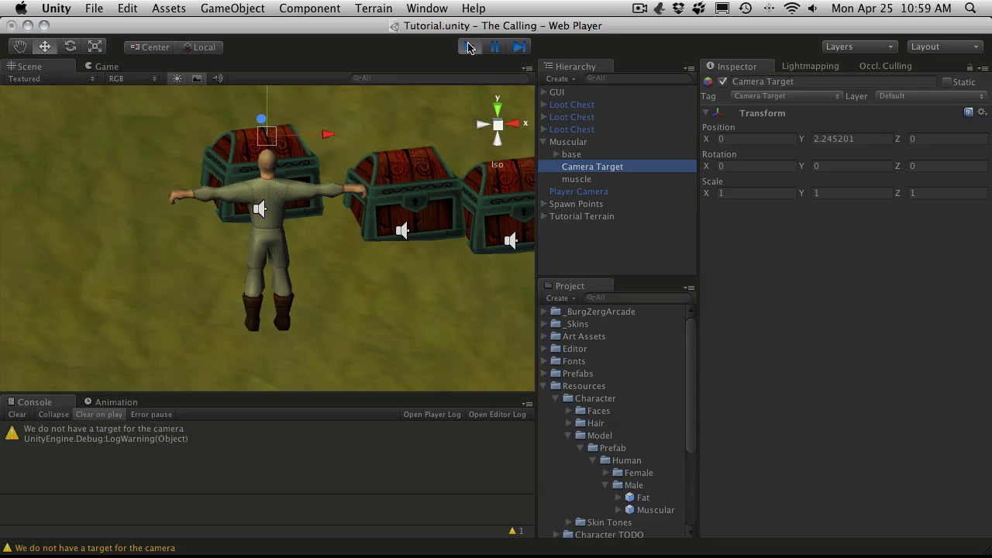
Run the character forward past the windmill and along the lake shore, then stop the test run.
key(w)
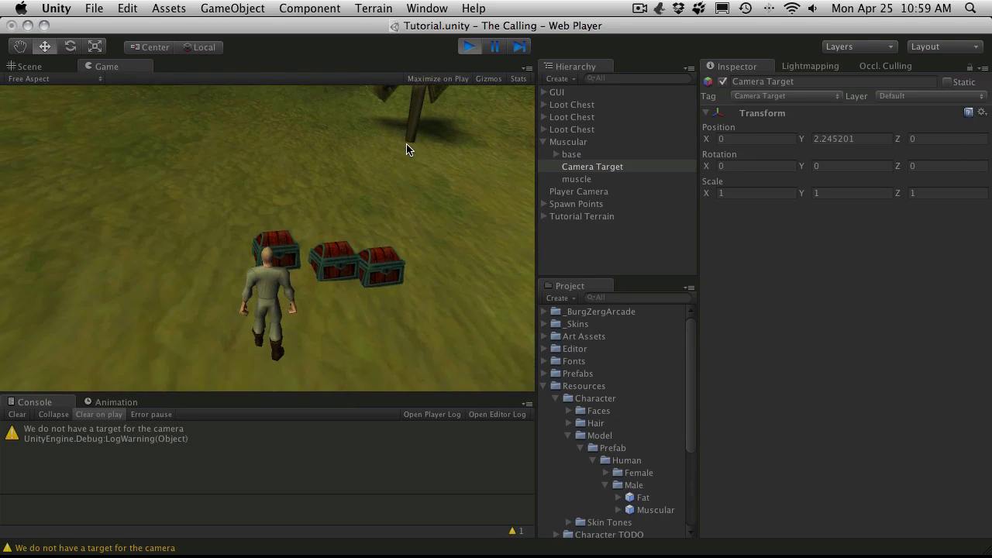
key(d)
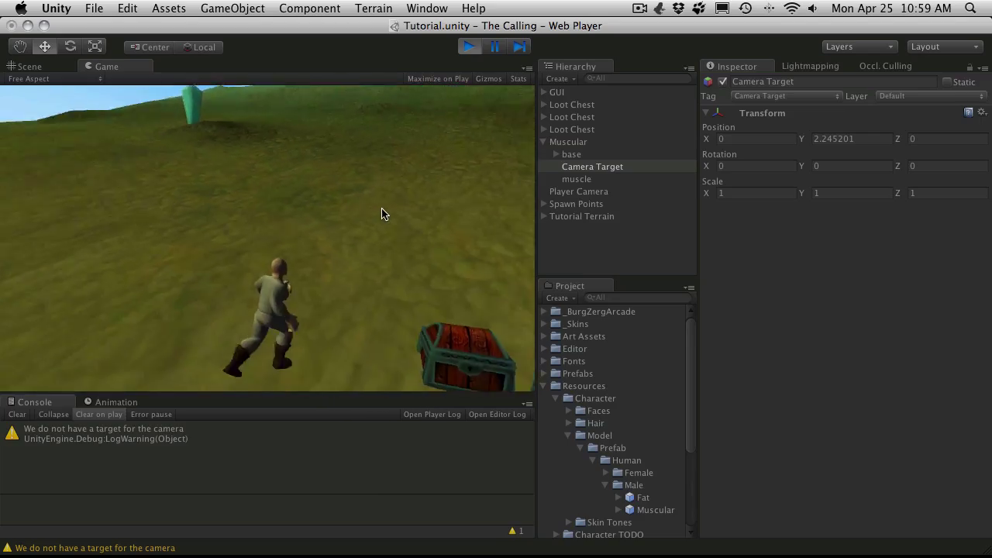
key(d)
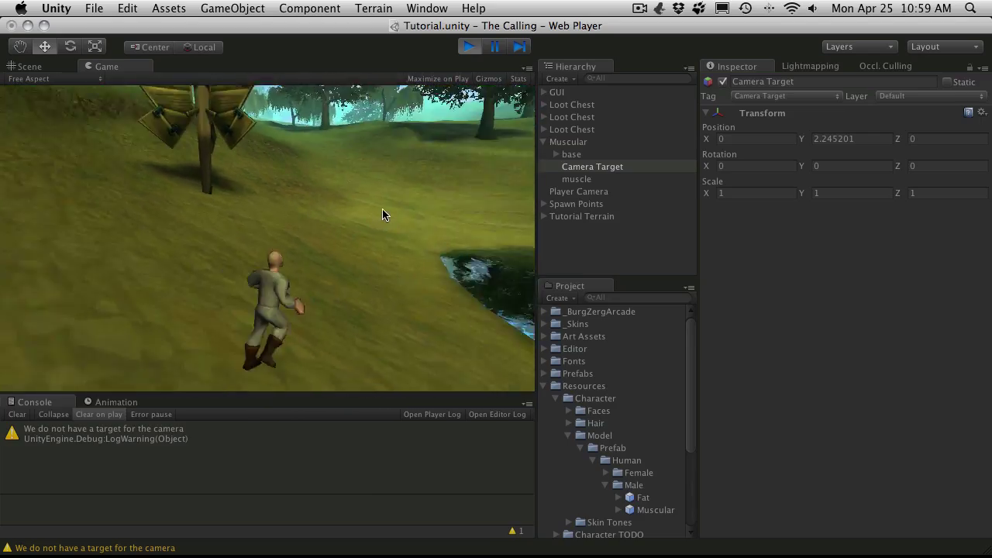
key(d)
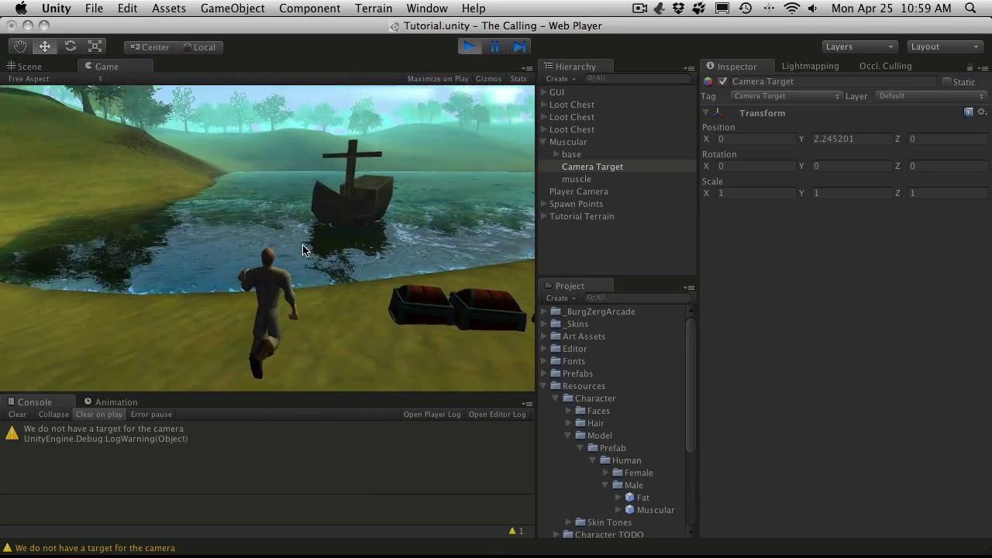
key(d)
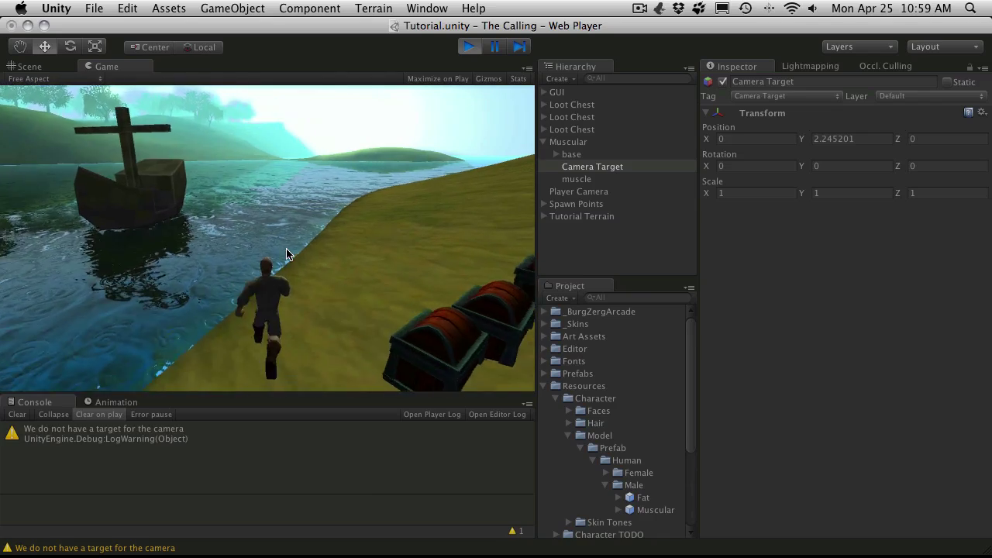
key(d)
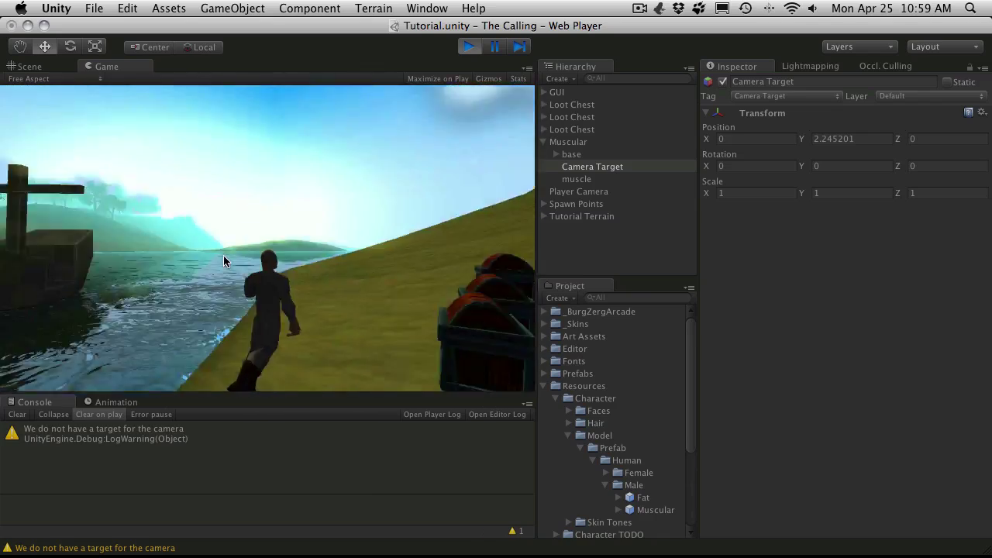
key(a)
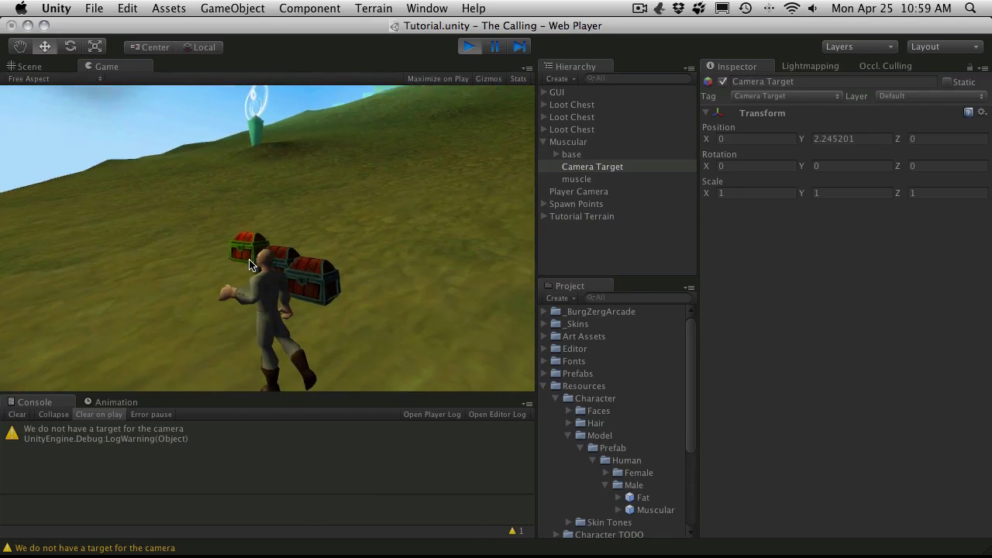
key(a)
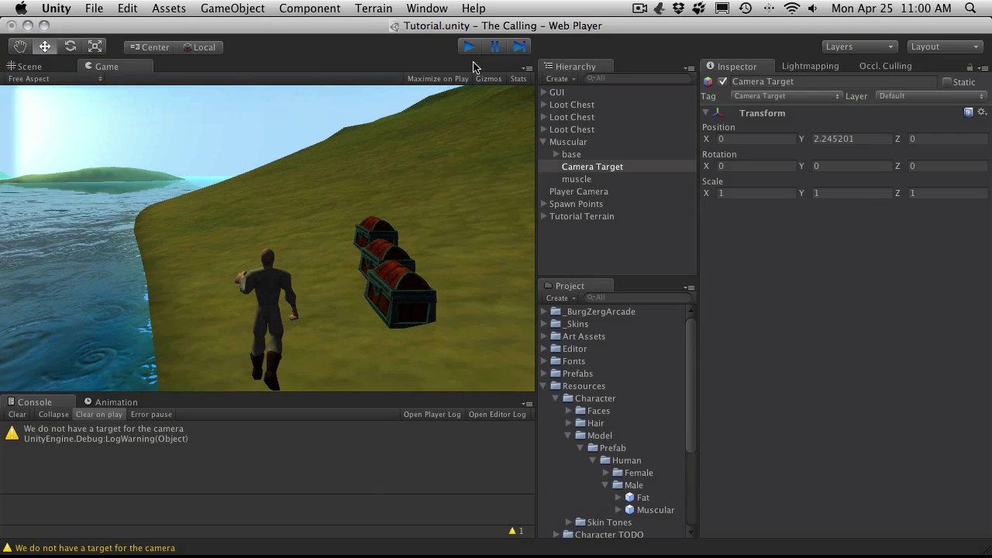
click(469, 48)
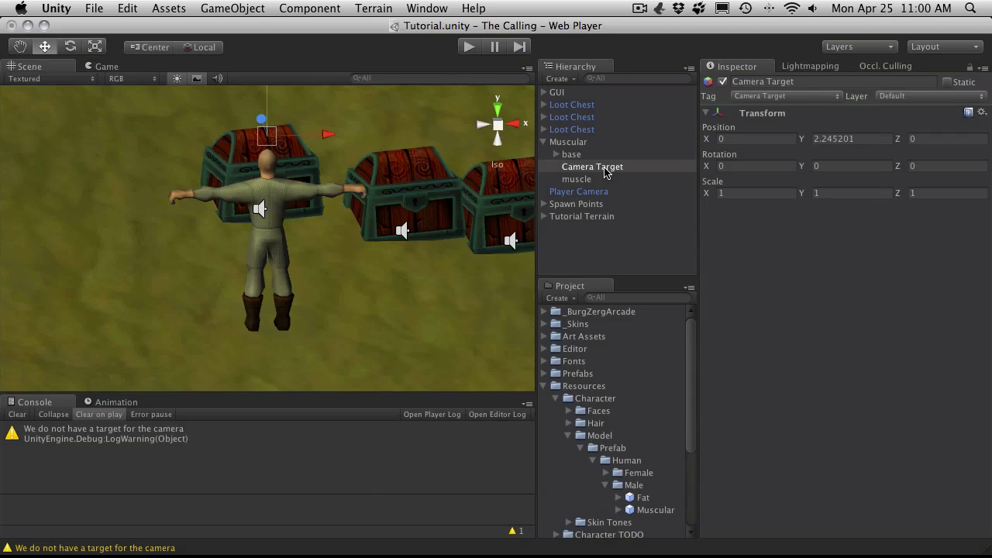
Shift Camera Target slightly left, test it in Play mode, then set its X position back to 0.
drag(331, 137, 296, 136)
click(467, 48)
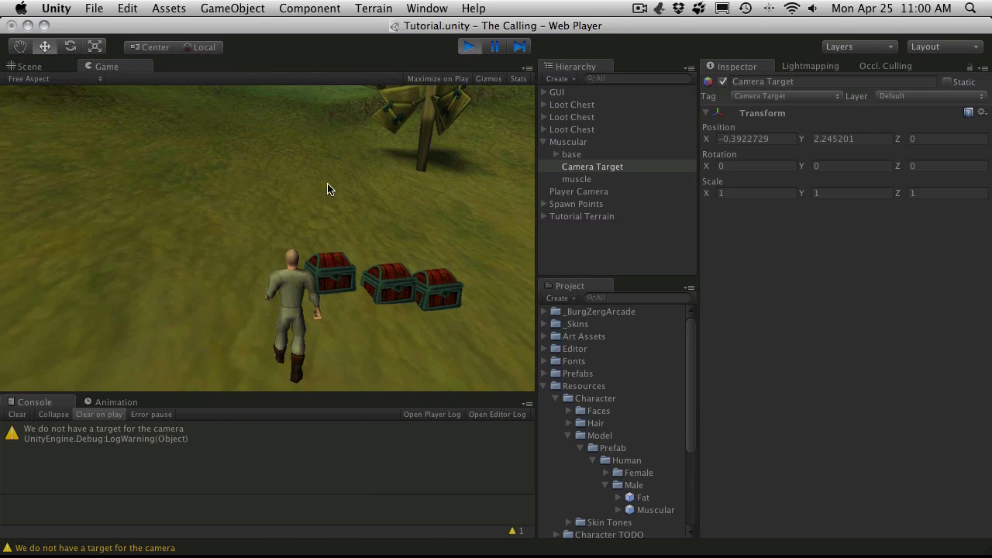
click(468, 46)
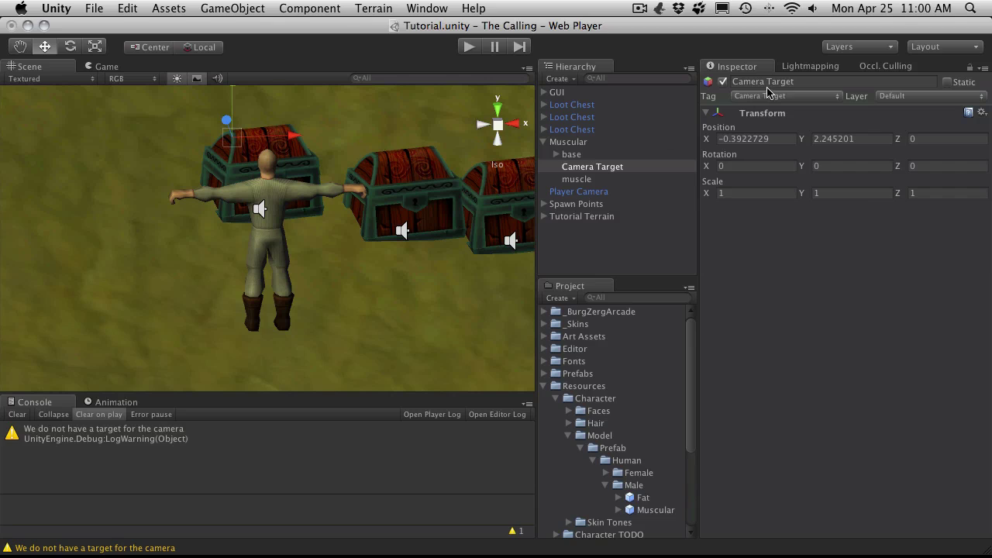
click(779, 141)
text(0)
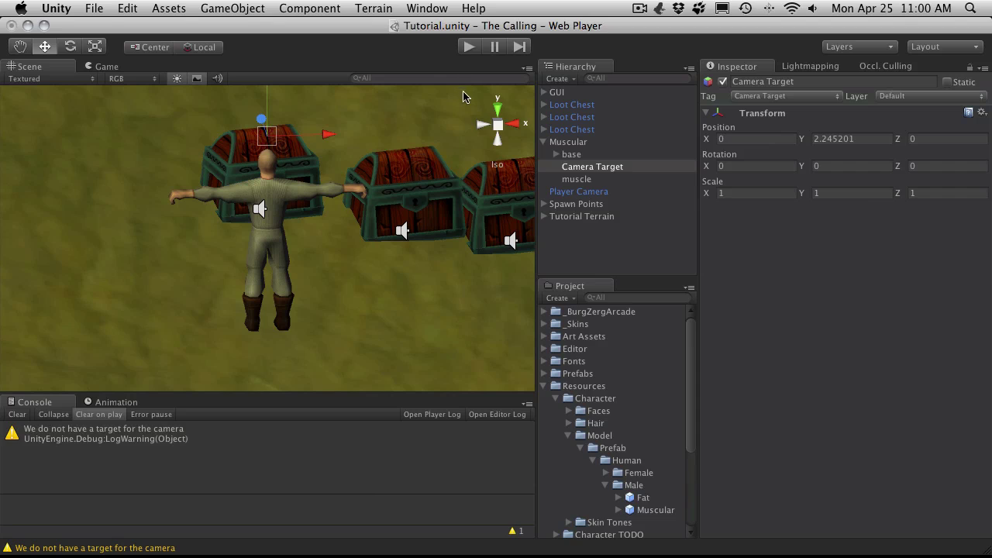
click(569, 141)
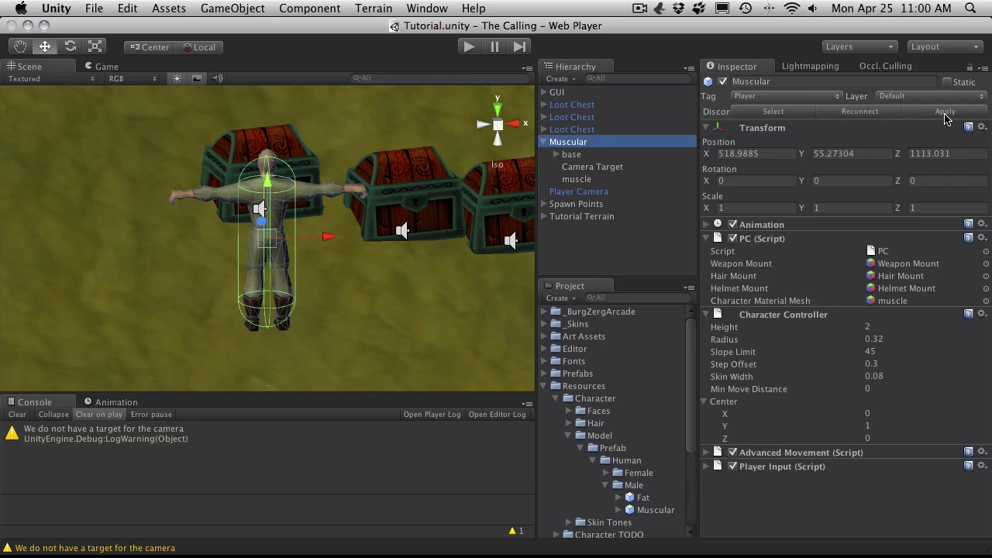
Apply the Muscular instance's changes to its prefab, then compare against the Fat prefab.
click(944, 113)
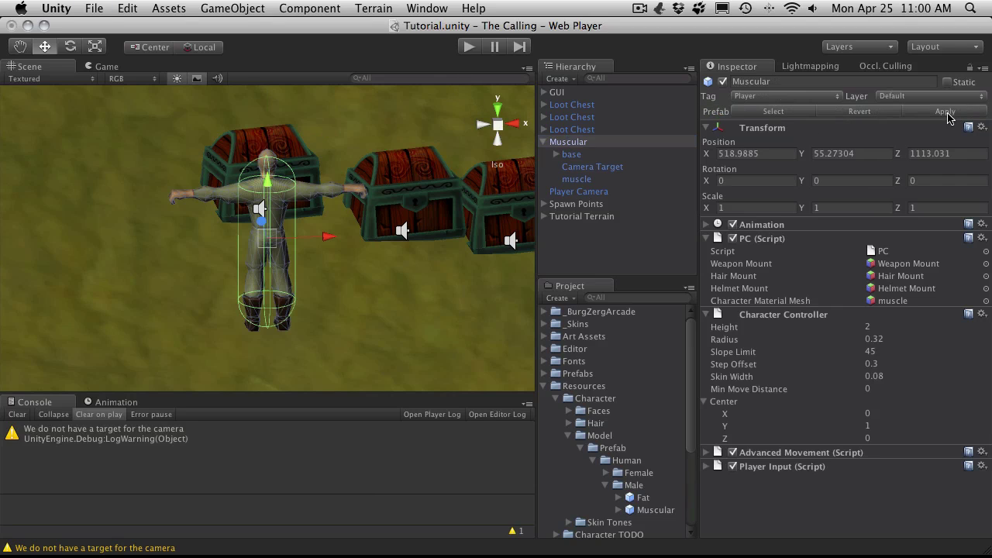
click(642, 498)
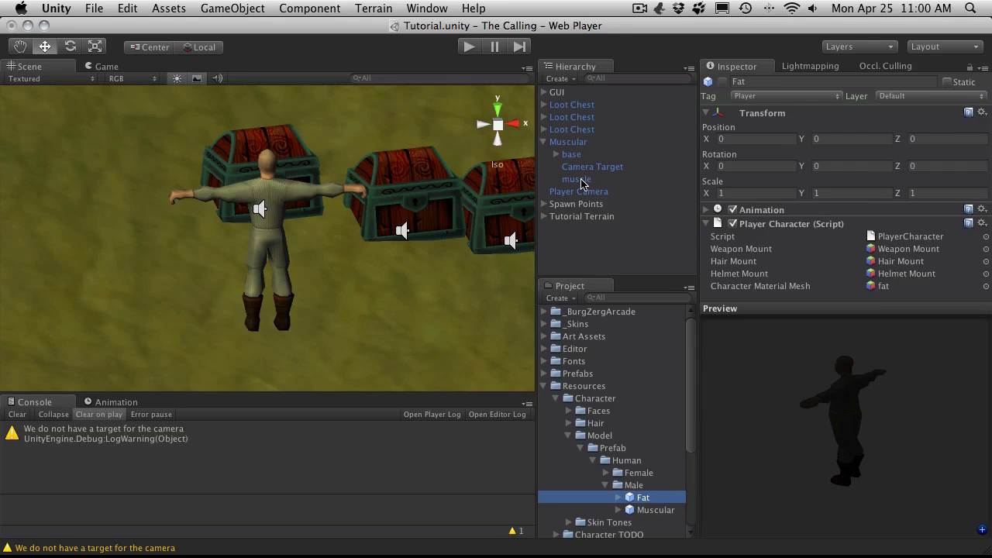
click(578, 144)
click(545, 142)
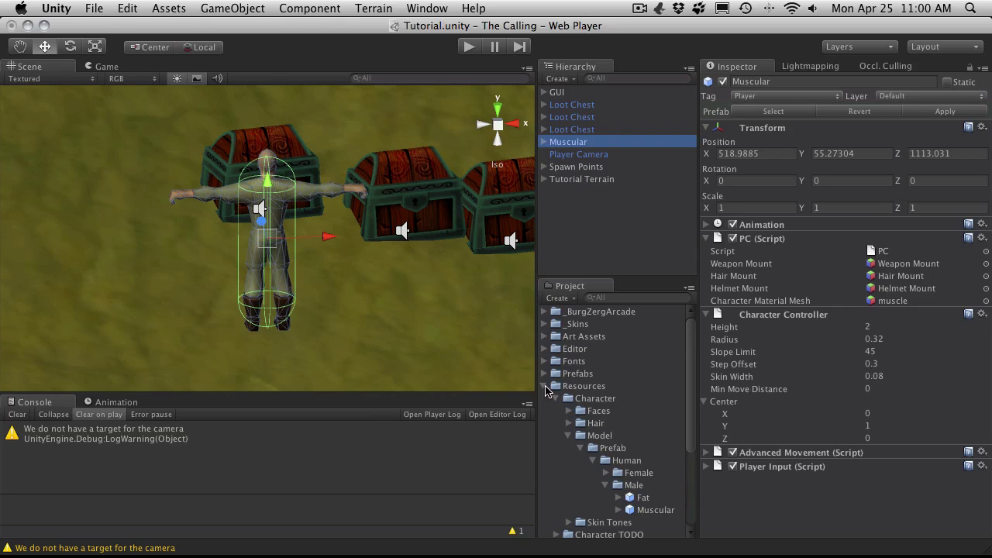
Collapse Resources and Prefabs, then expand Scripts in the Project panel to reach the Character scripts.
click(544, 386)
click(545, 373)
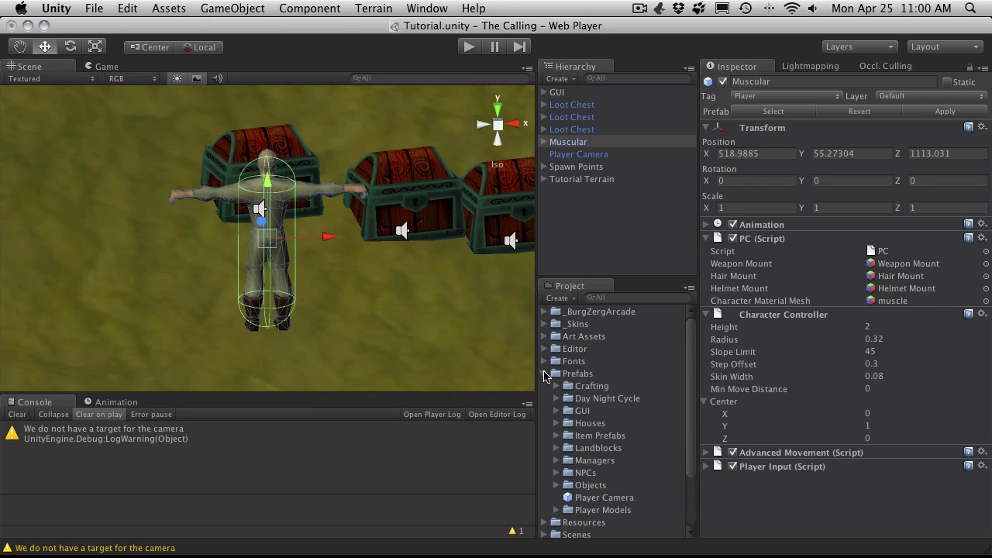
click(545, 374)
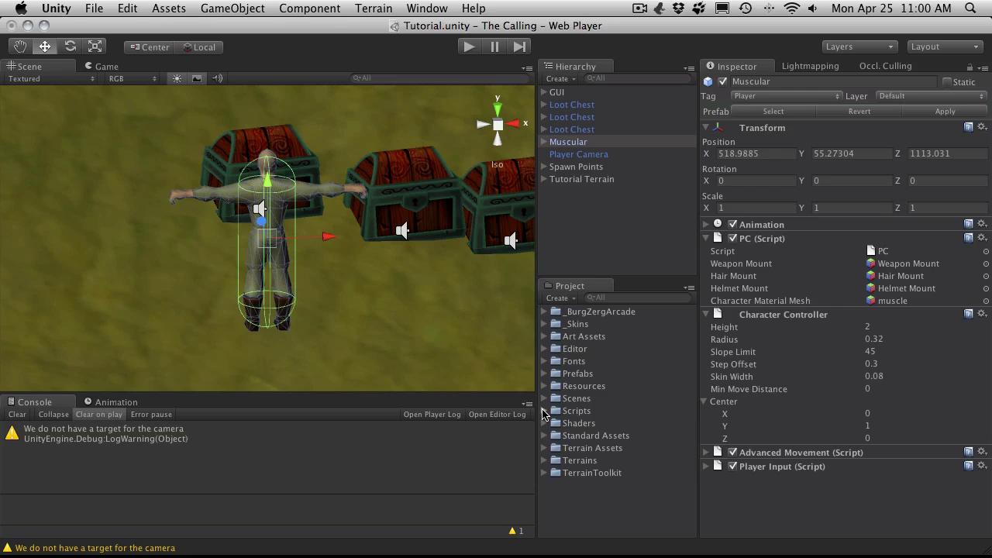
click(545, 410)
scroll(555, 426, down, 1)
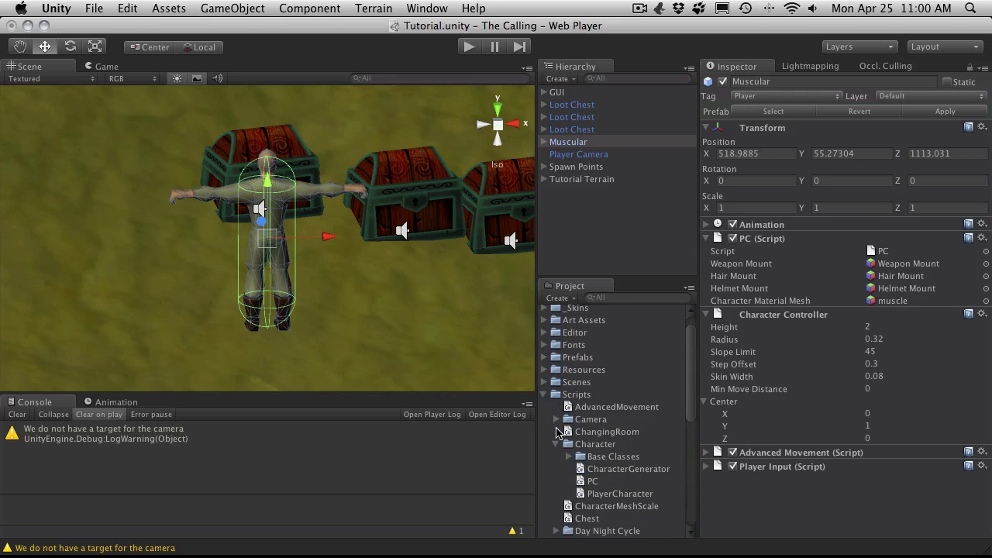
click(556, 443)
scroll(573, 450, down, 2)
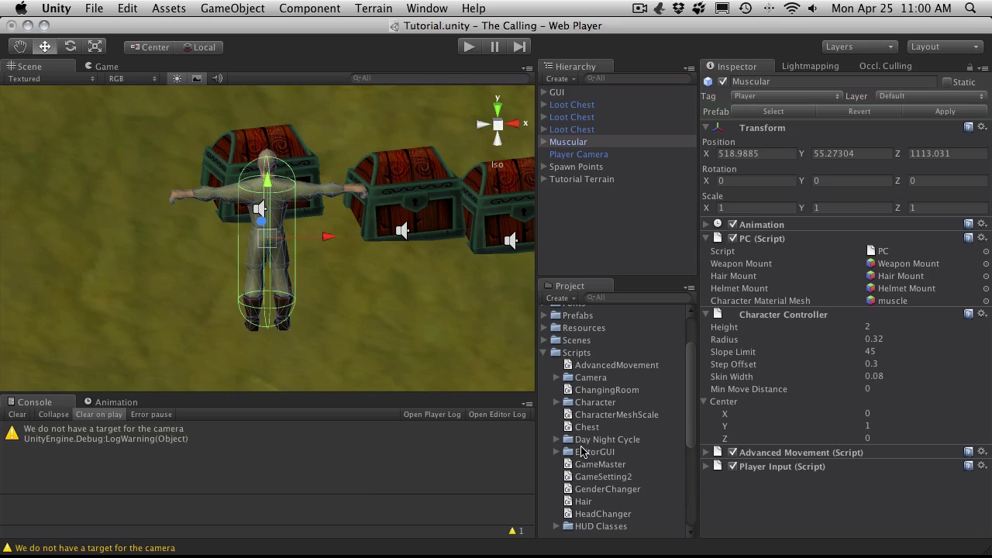
Move the Unity window aside and close the MonoDevelop window behind it.
drag(336, 28, 529, 29)
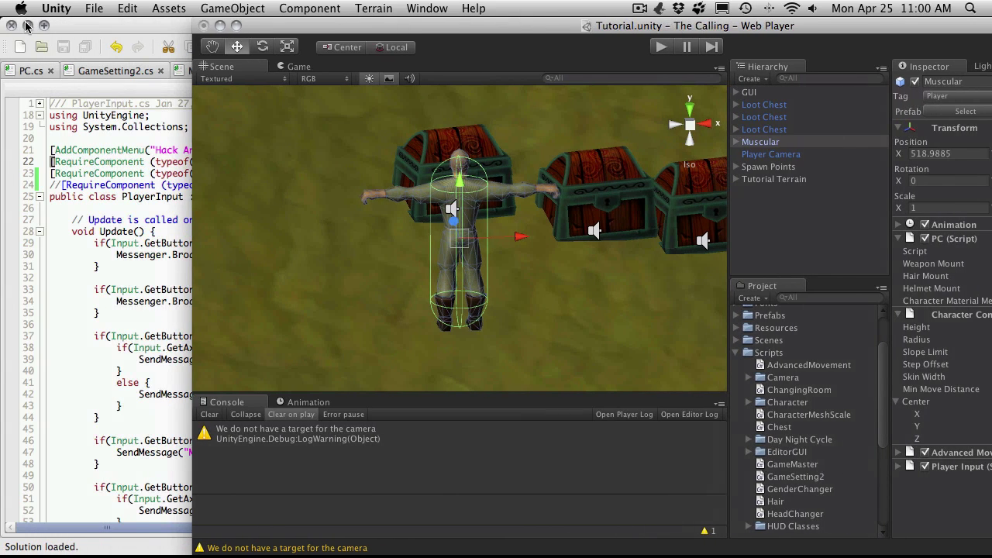
click(27, 26)
scroll(823, 474, down, 4)
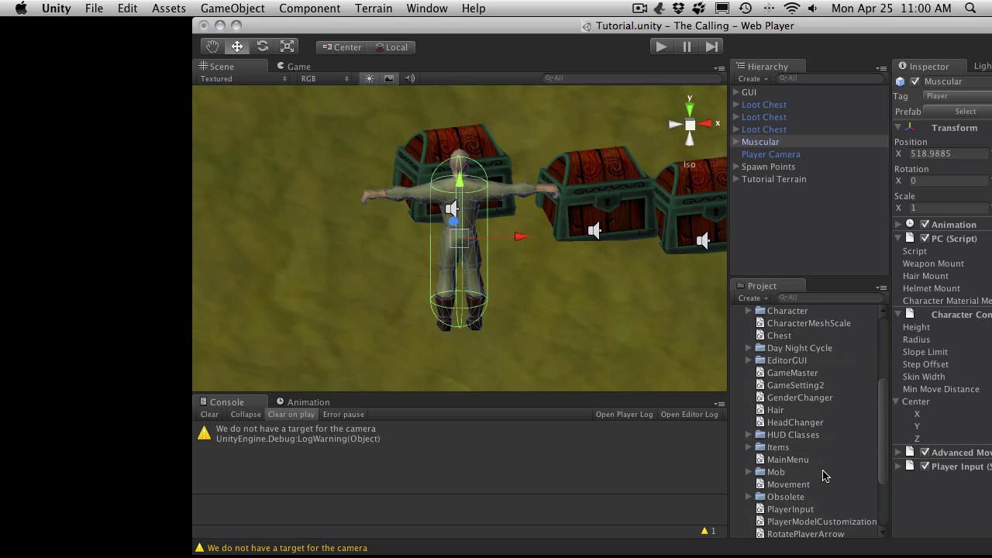
scroll(805, 451, up, 3)
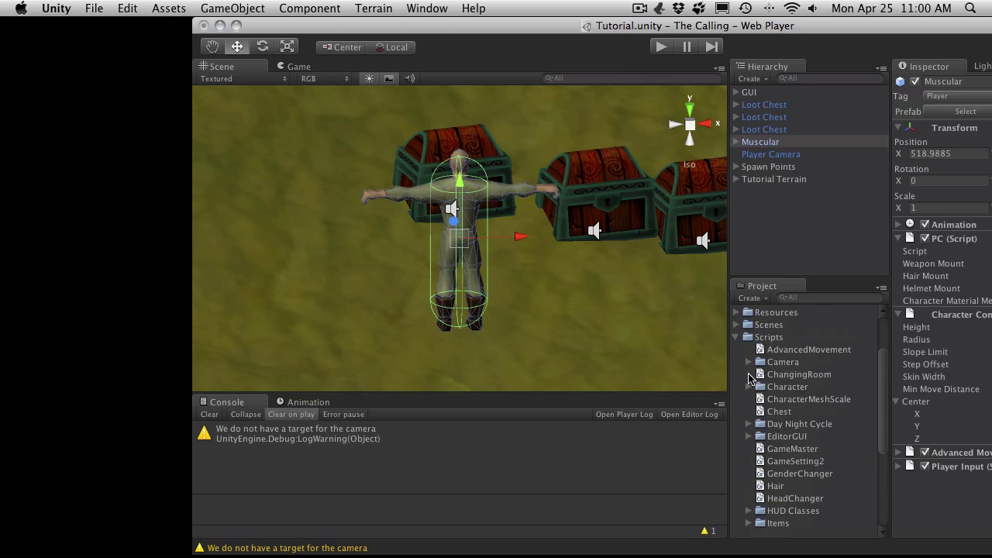
Copy PlayerCharacter from Scripts > Character to the desktop, then delete it from the project.
click(747, 387)
drag(805, 440, 109, 256)
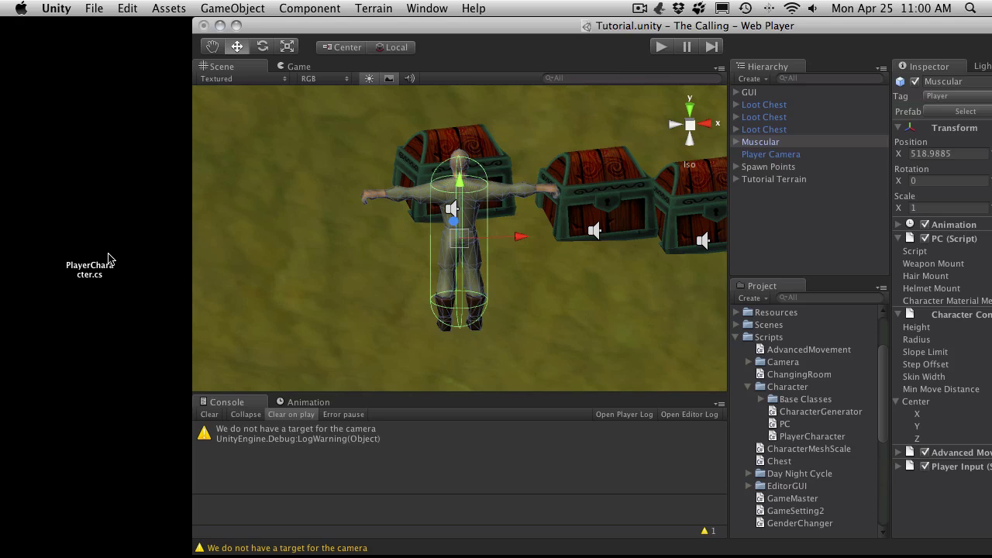
click(813, 436)
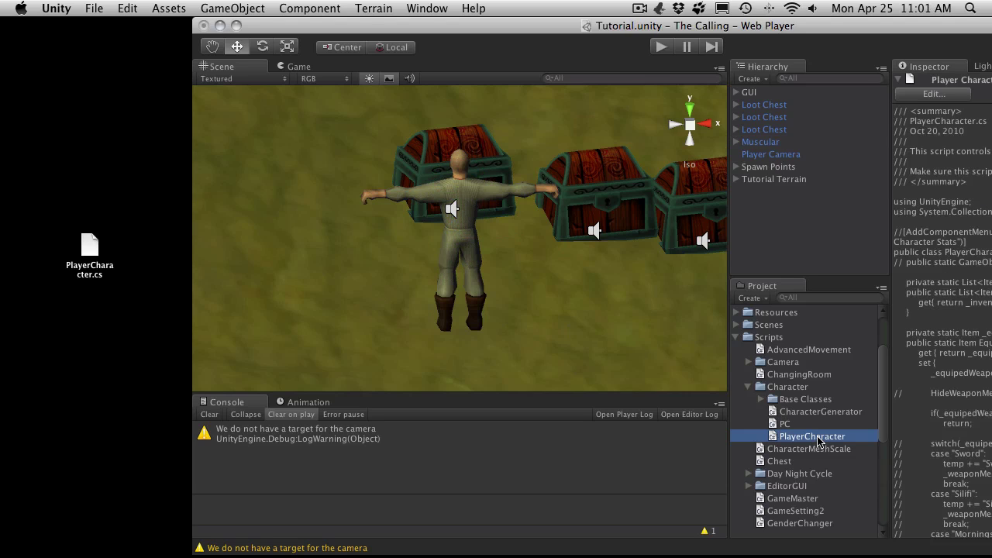
key(super+BackSpace)
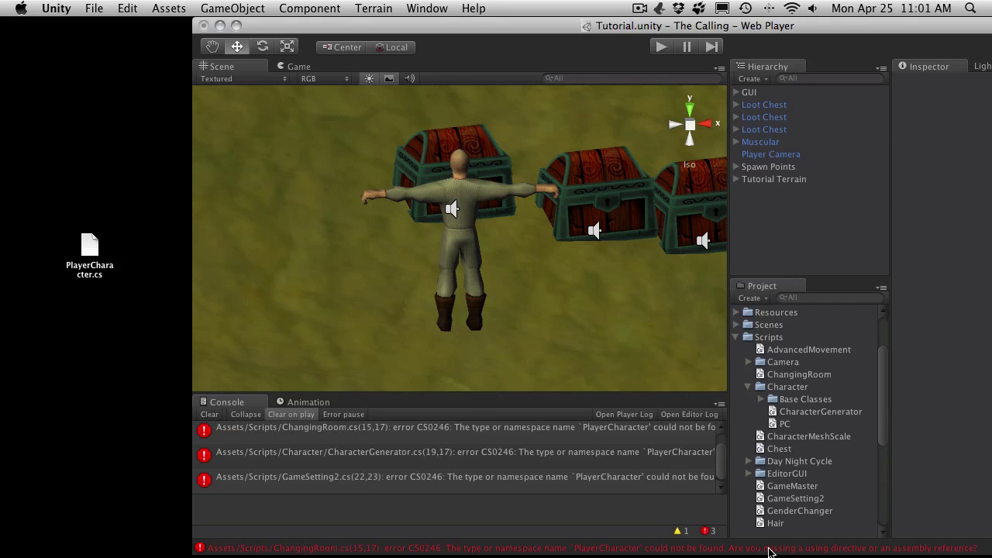
drag(862, 29, 676, 9)
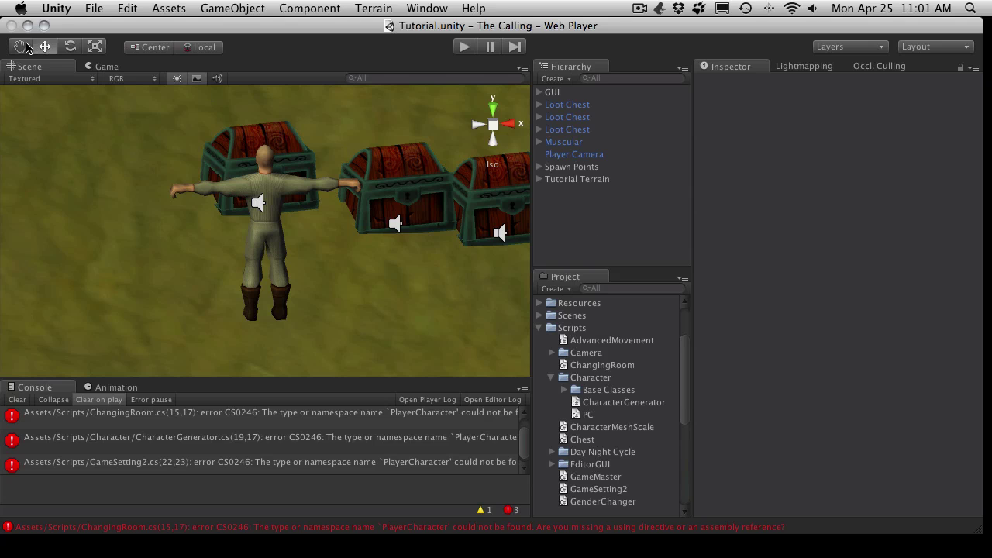
Maximize the Unity editor window with the green zoom button in its title bar.
click(44, 26)
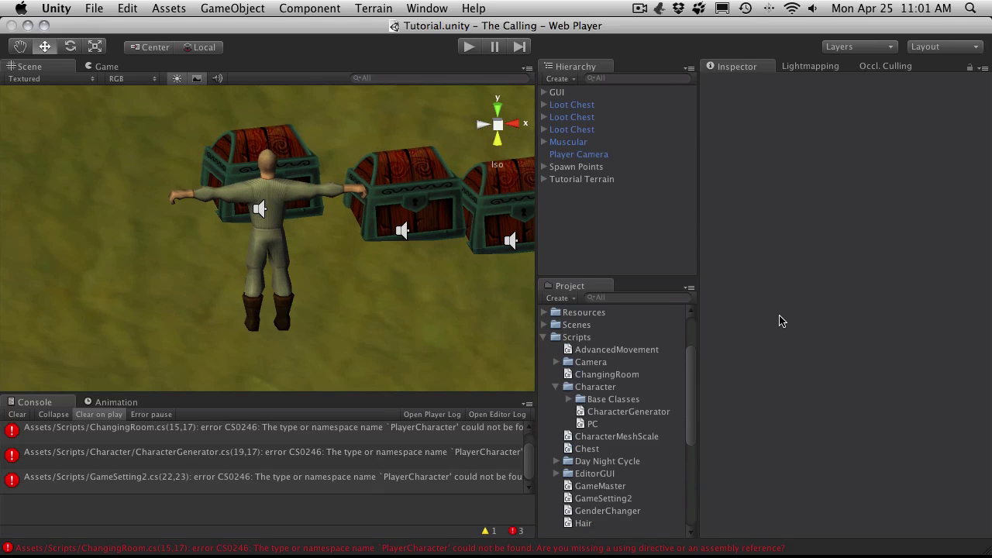